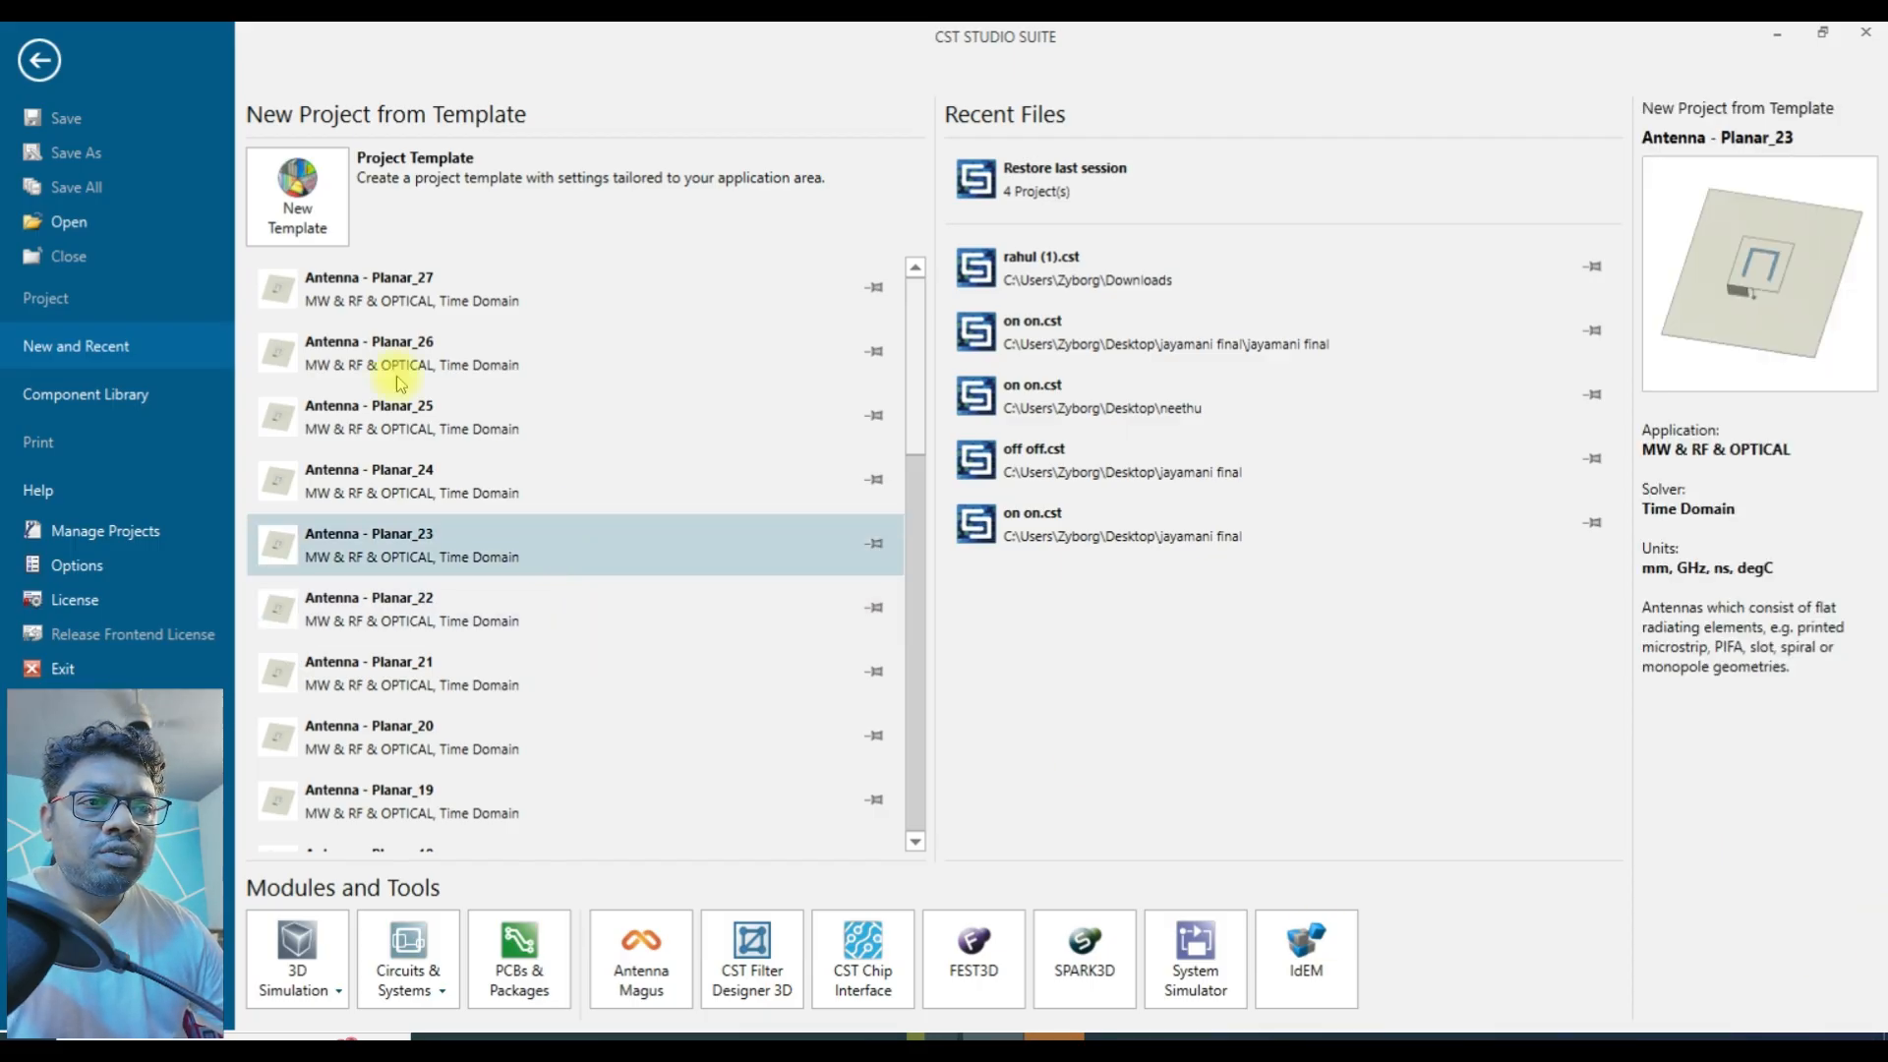
Start a new project template for Microwaves & RF/Optical antennas using the Planar (Patch, Slot, etc.) workflow.
click(321, 216)
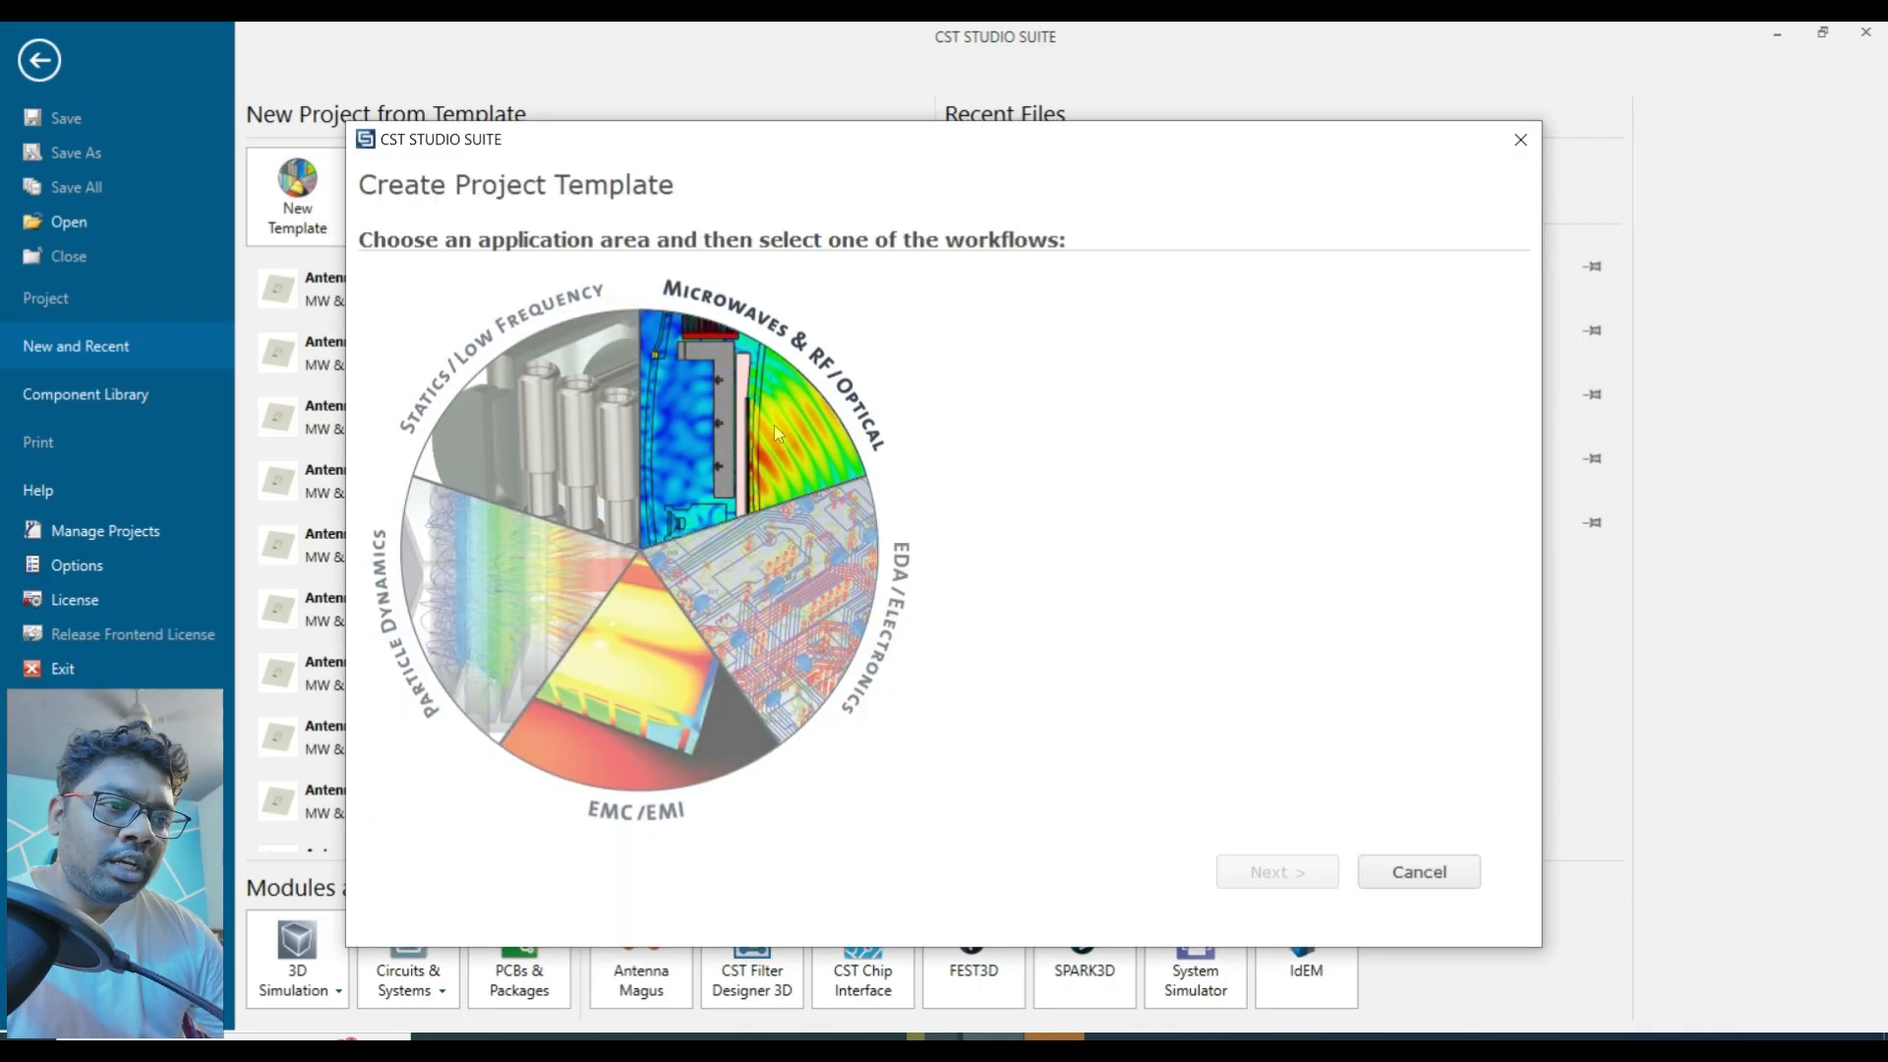
click(775, 425)
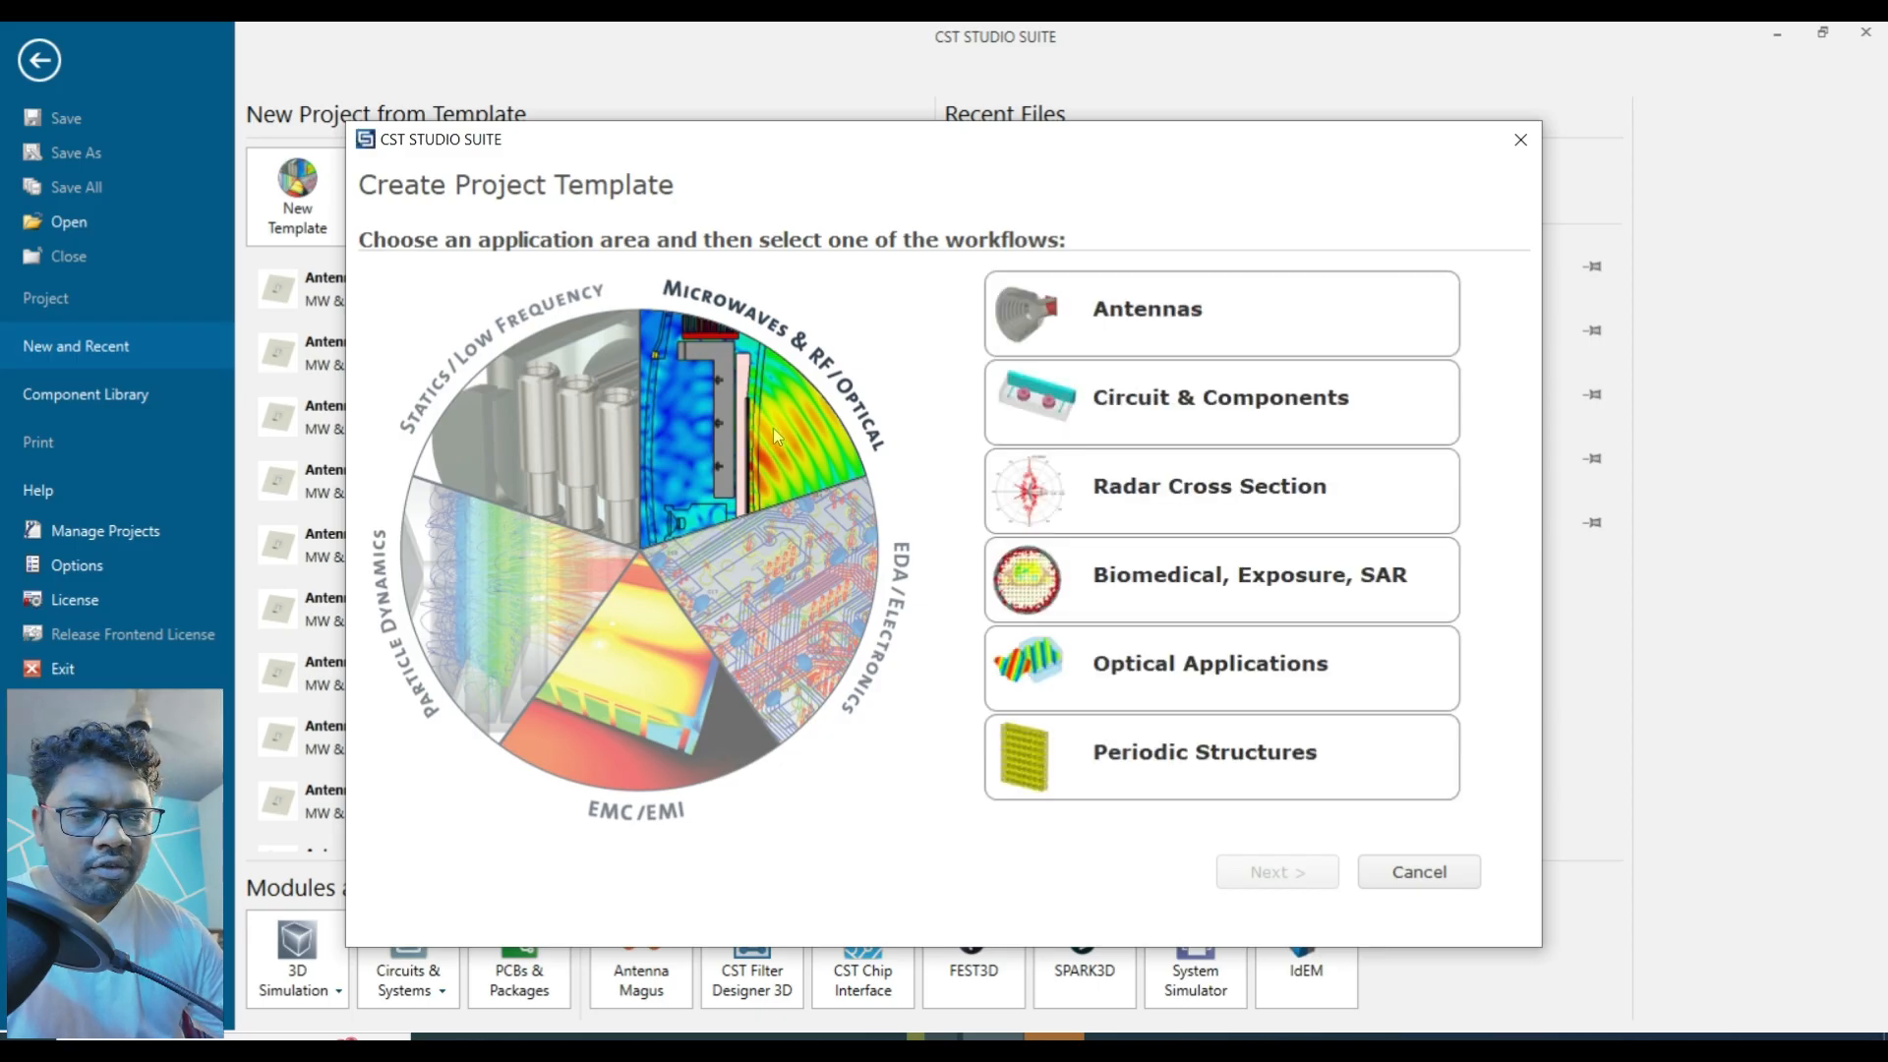
click(1146, 312)
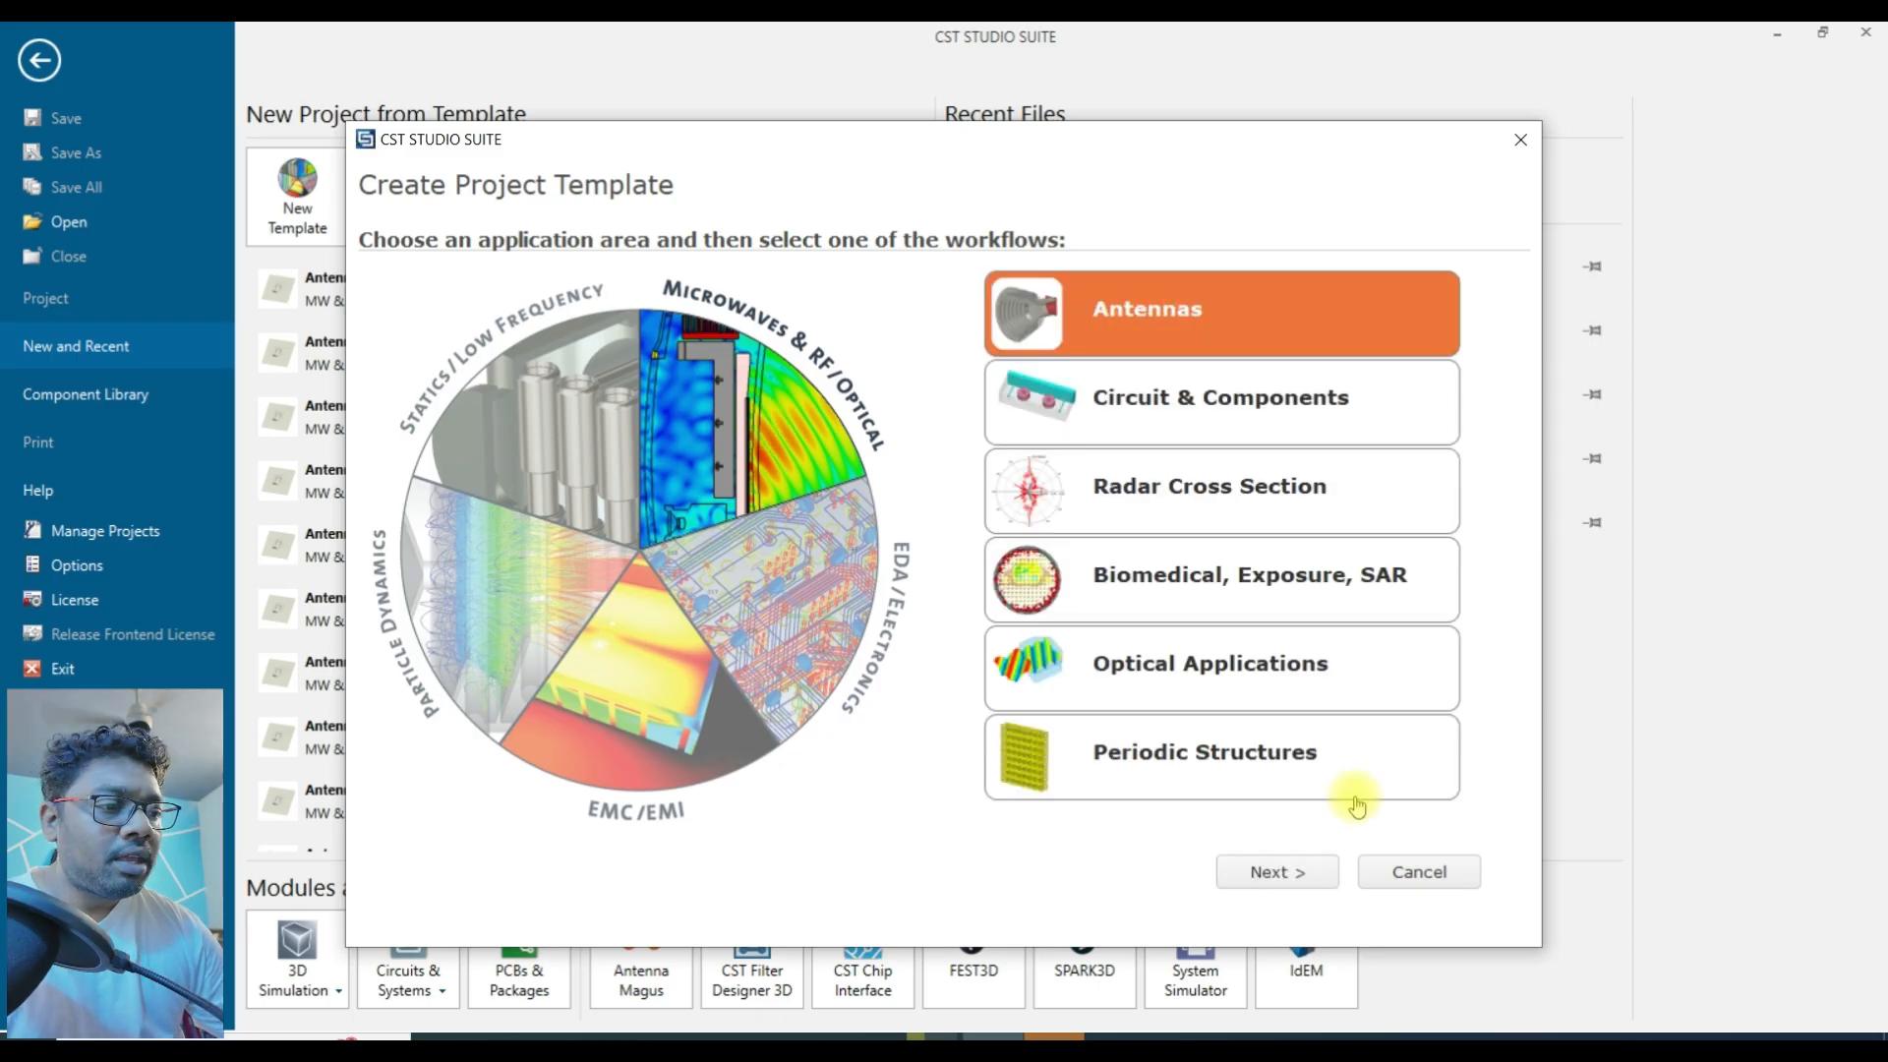
click(1277, 869)
click(763, 423)
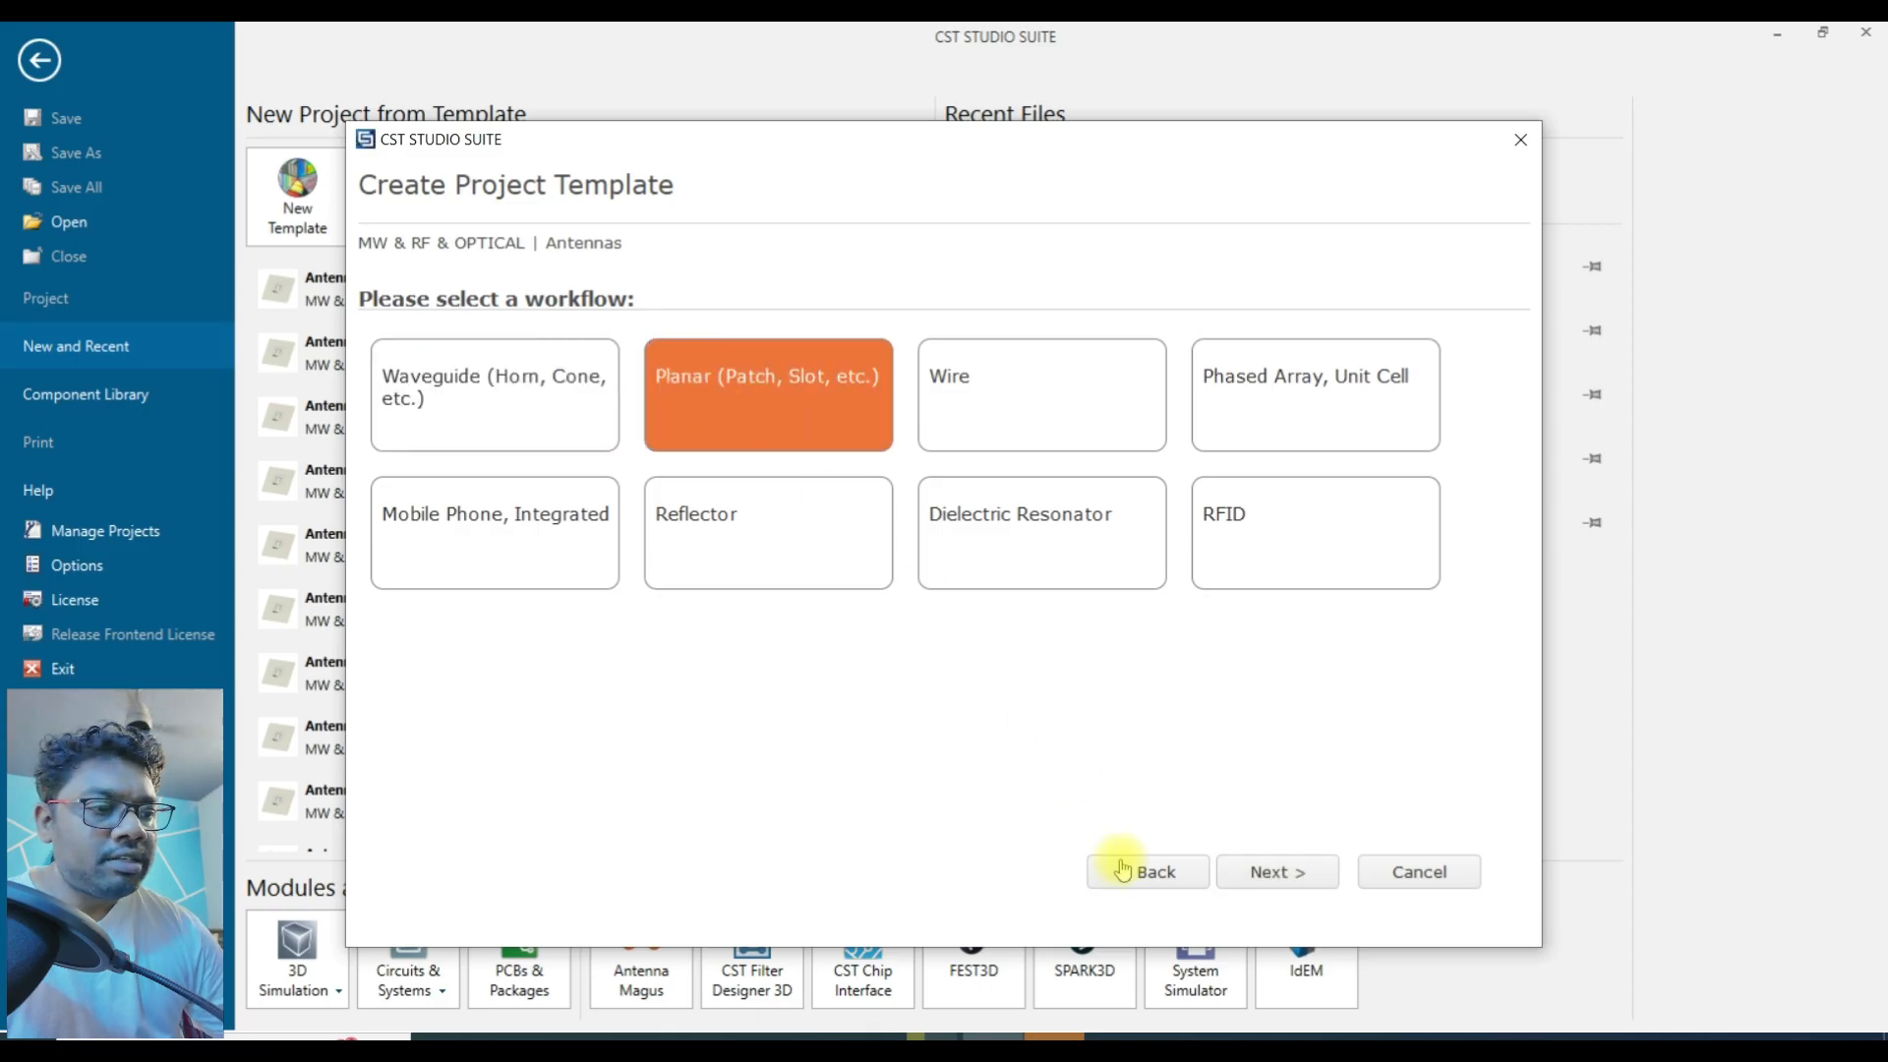
Accept the Time Domain solver with default units and blank frequency settings, and finish creating the project.
click(1299, 872)
click(1299, 872)
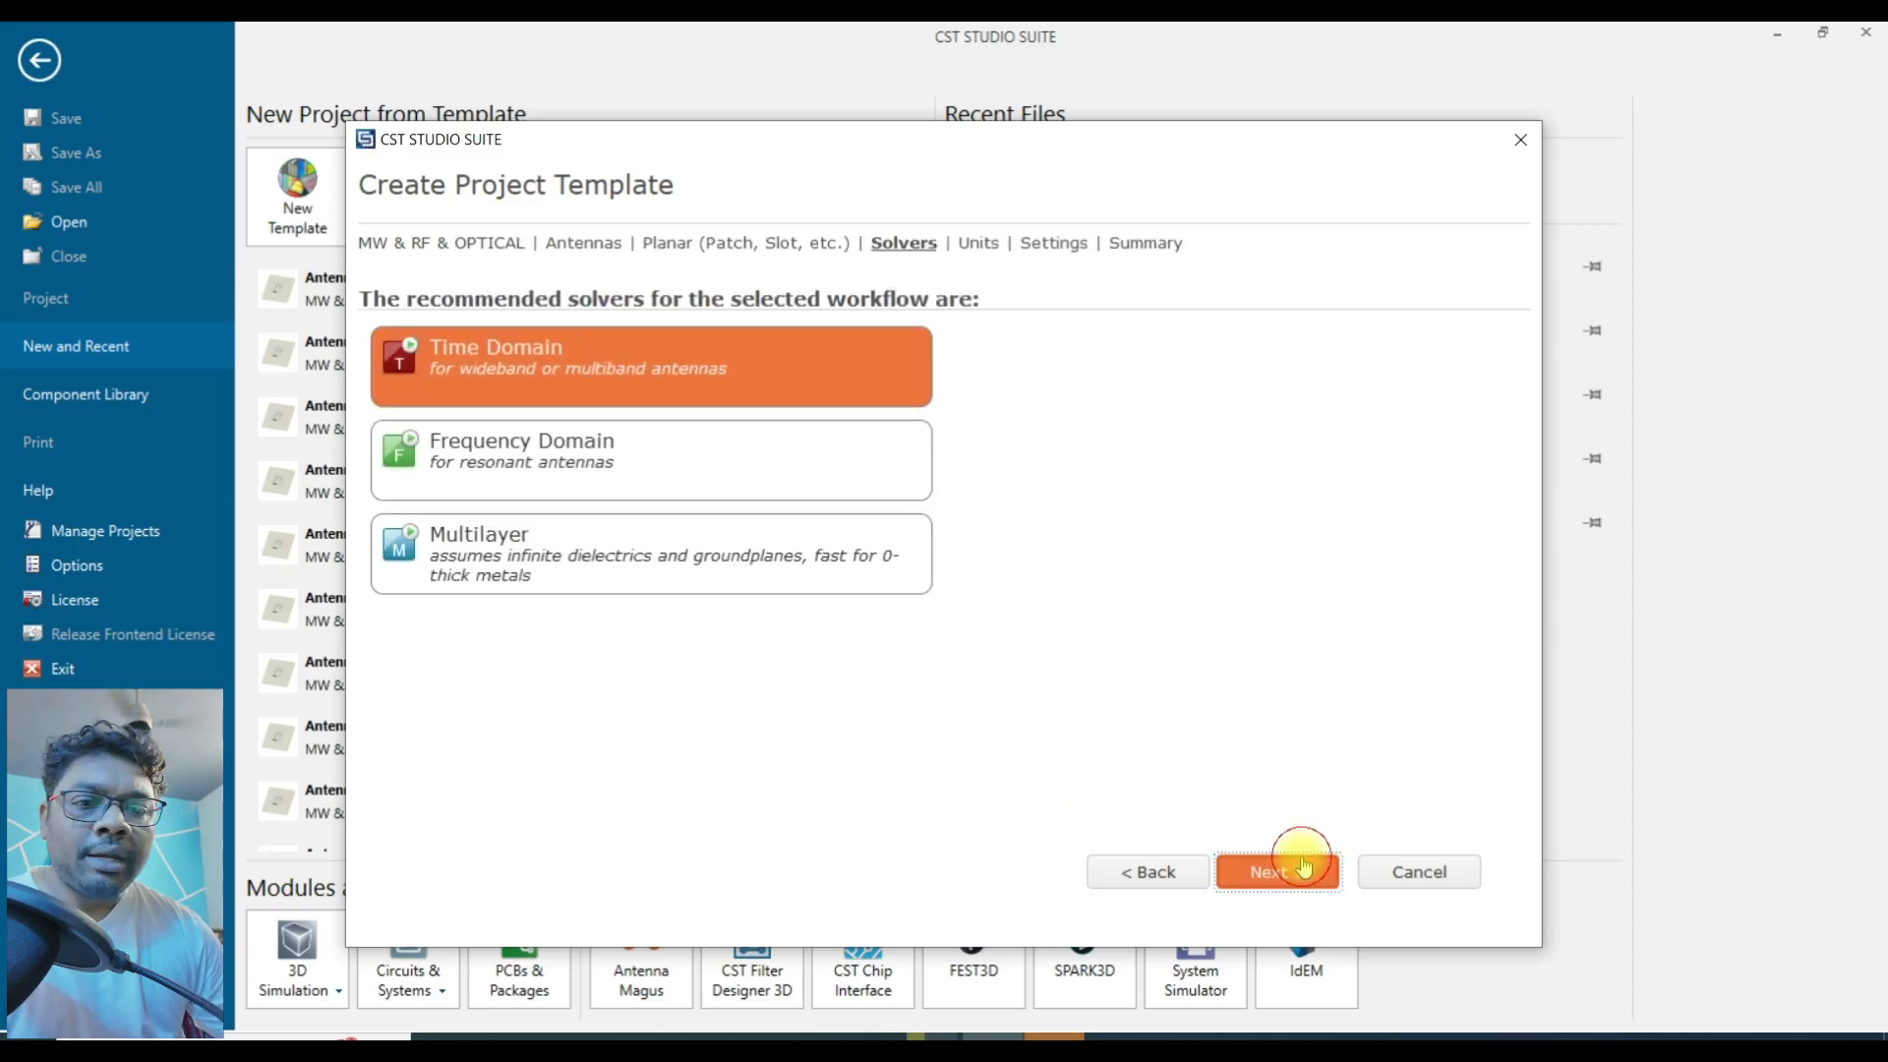
click(1302, 874)
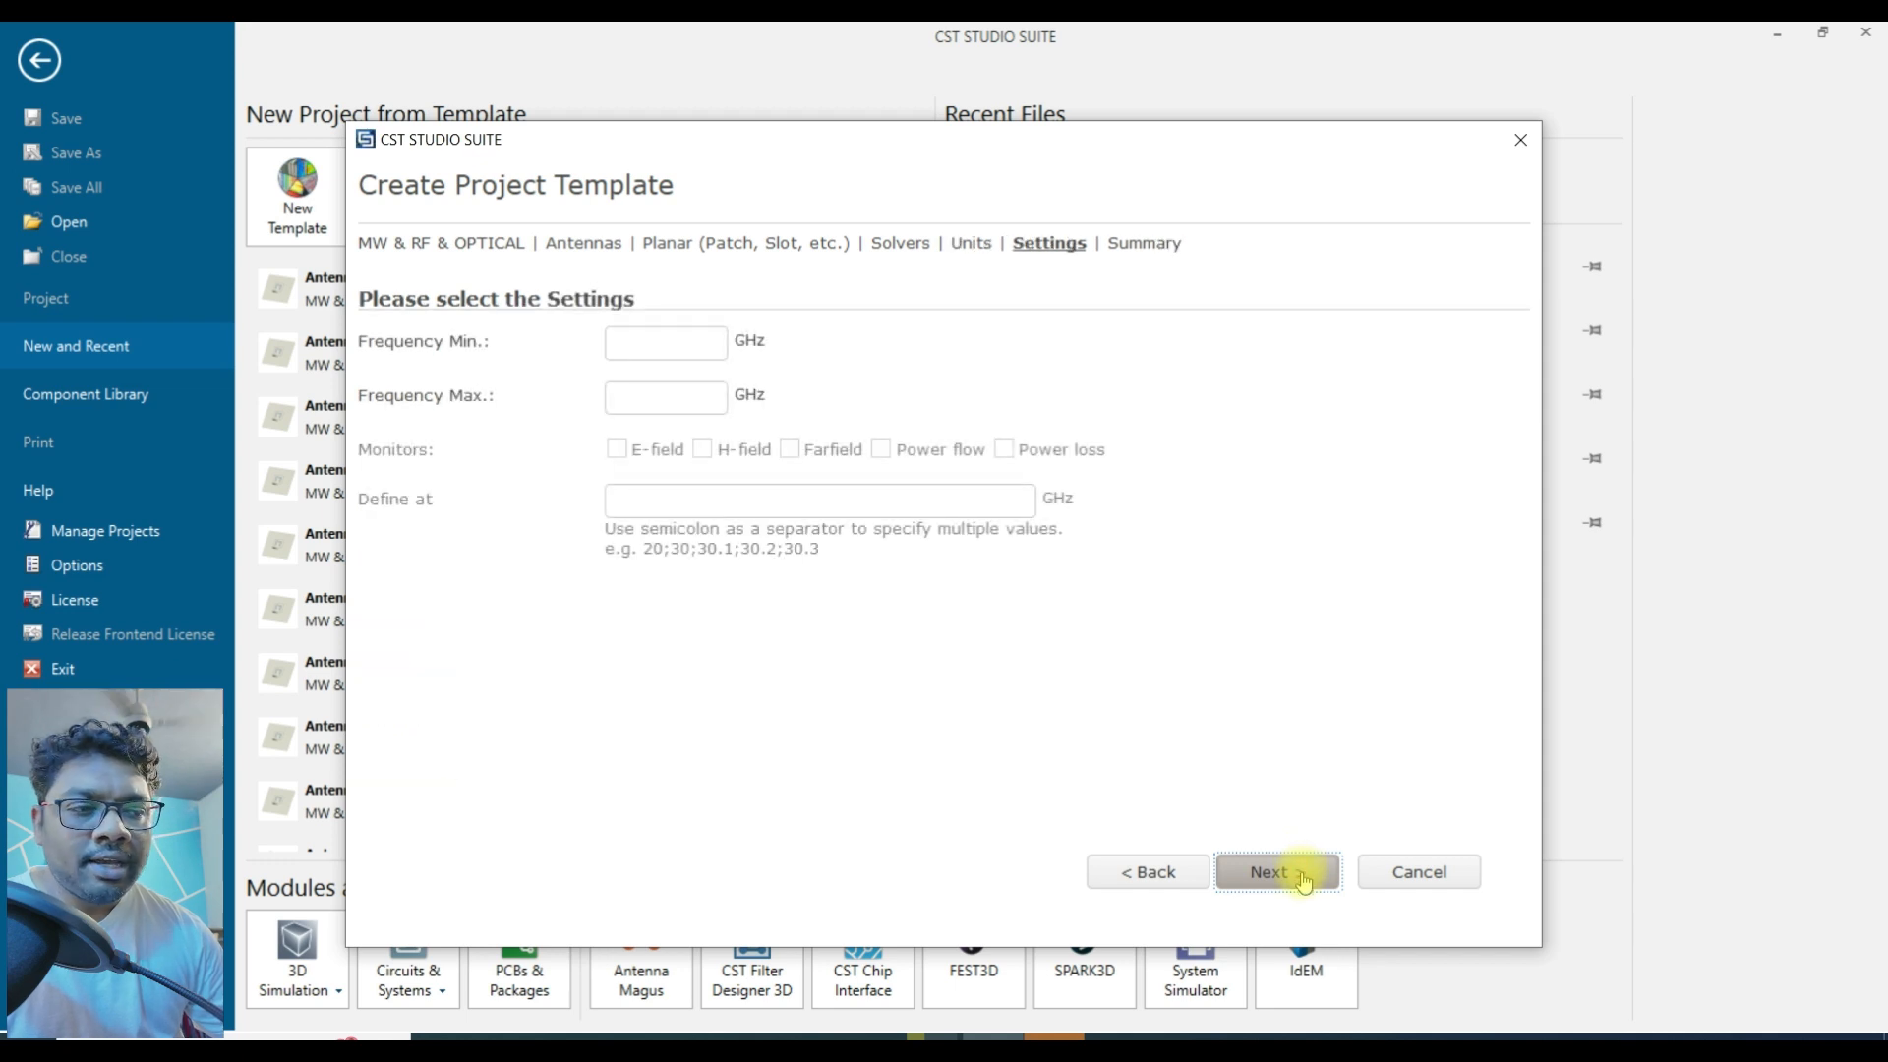
click(1300, 875)
click(1299, 872)
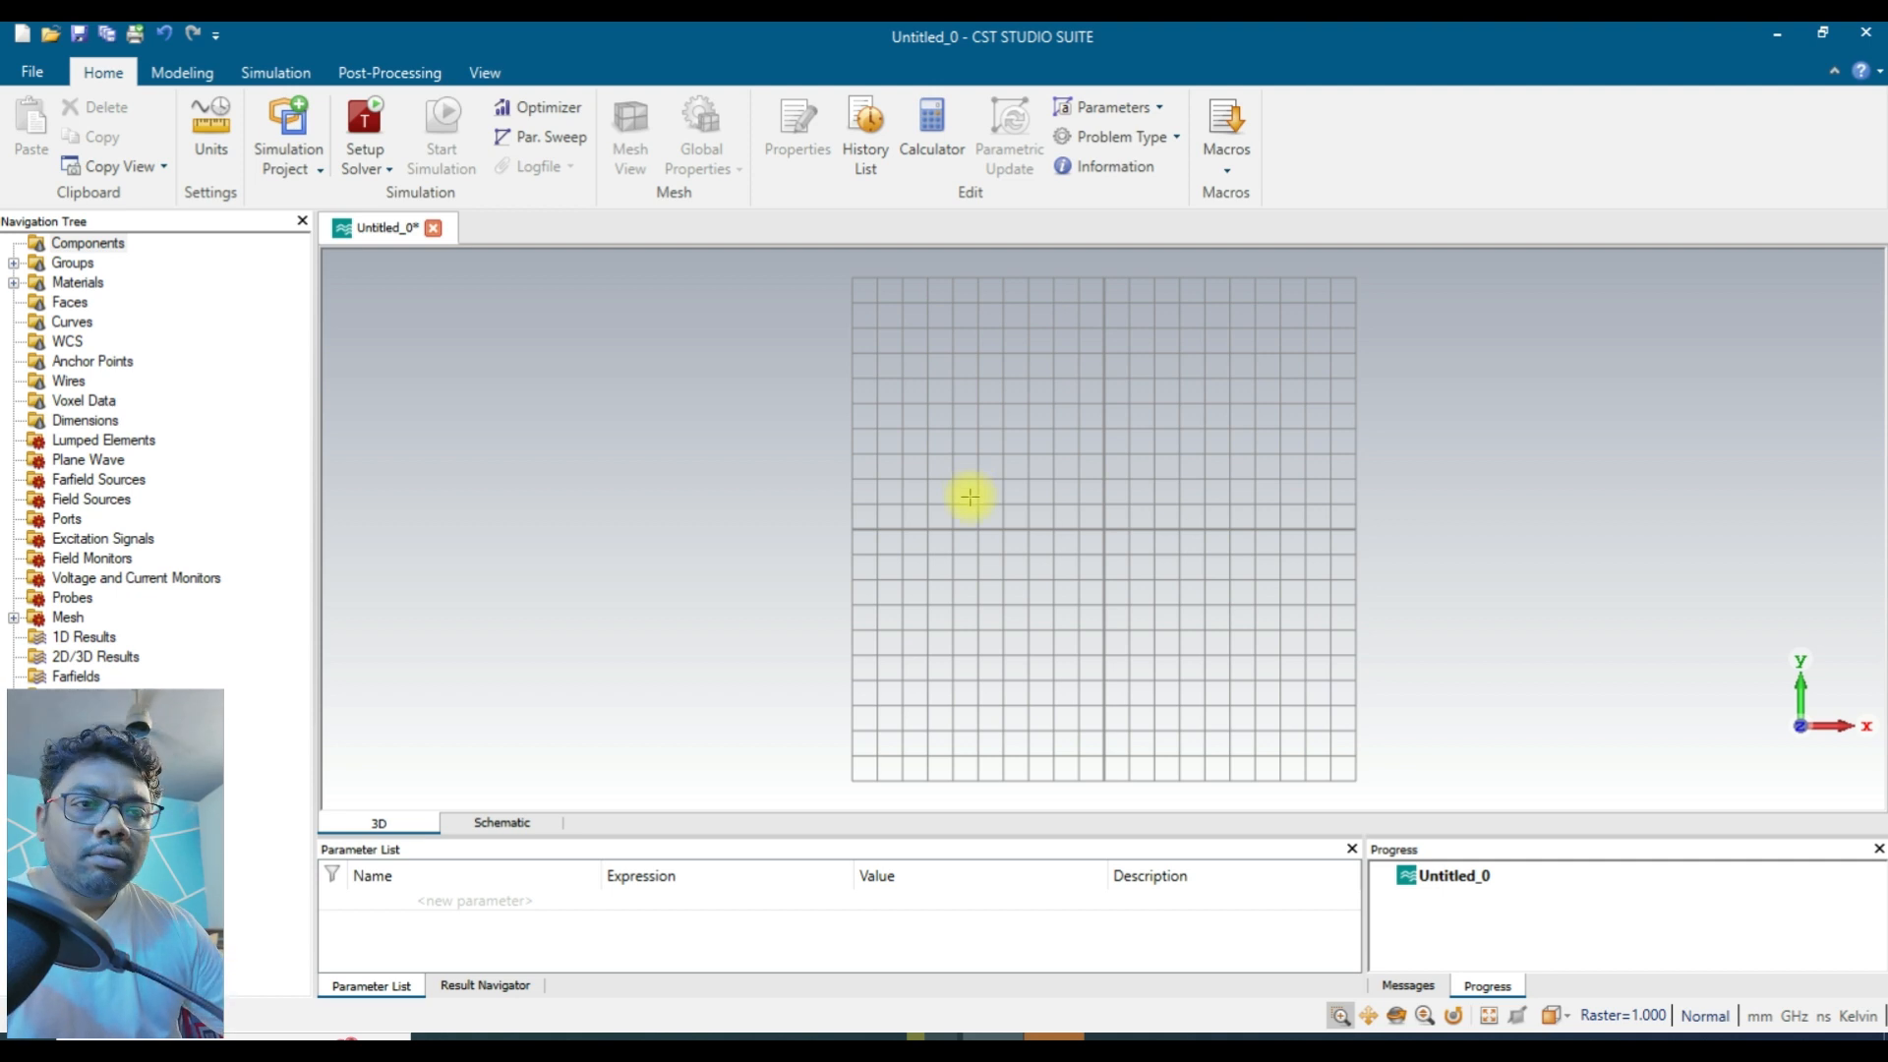
Start a brick through numeric entry, name it sub, and set its X range from -20 to 20.
click(183, 75)
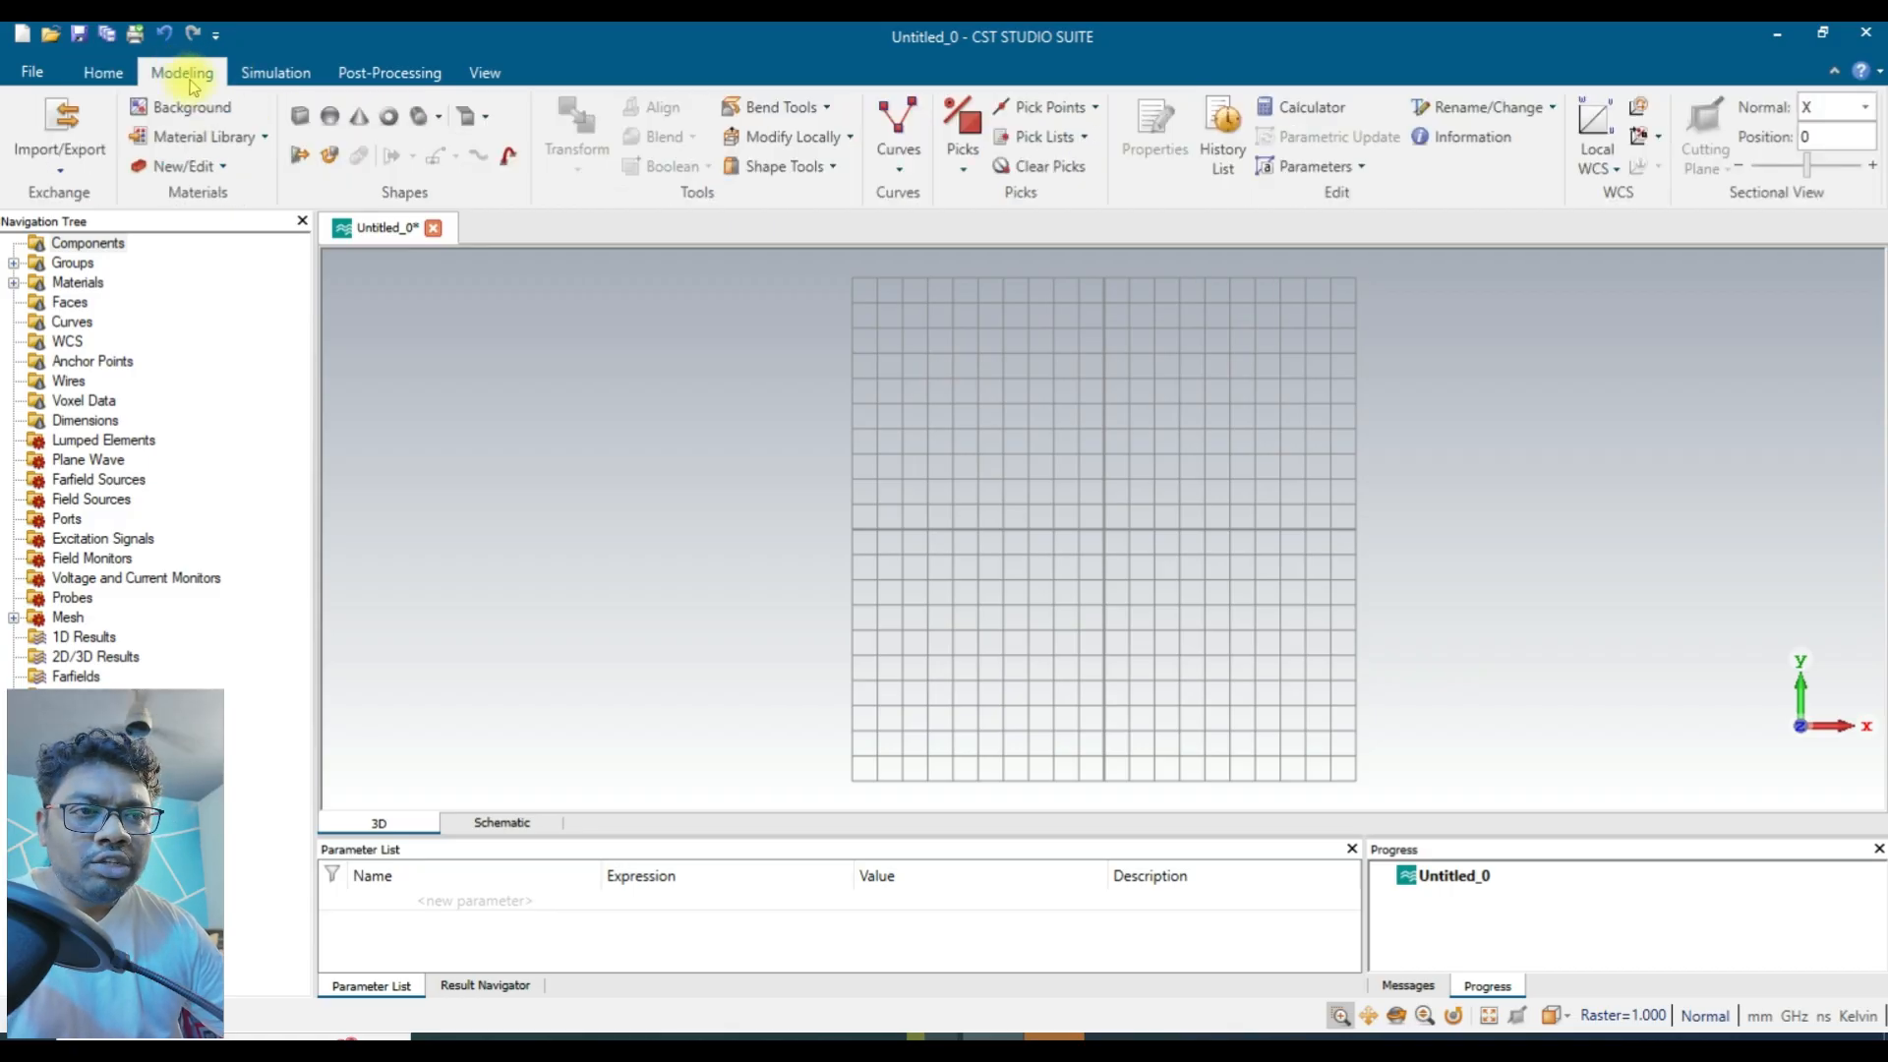
click(304, 117)
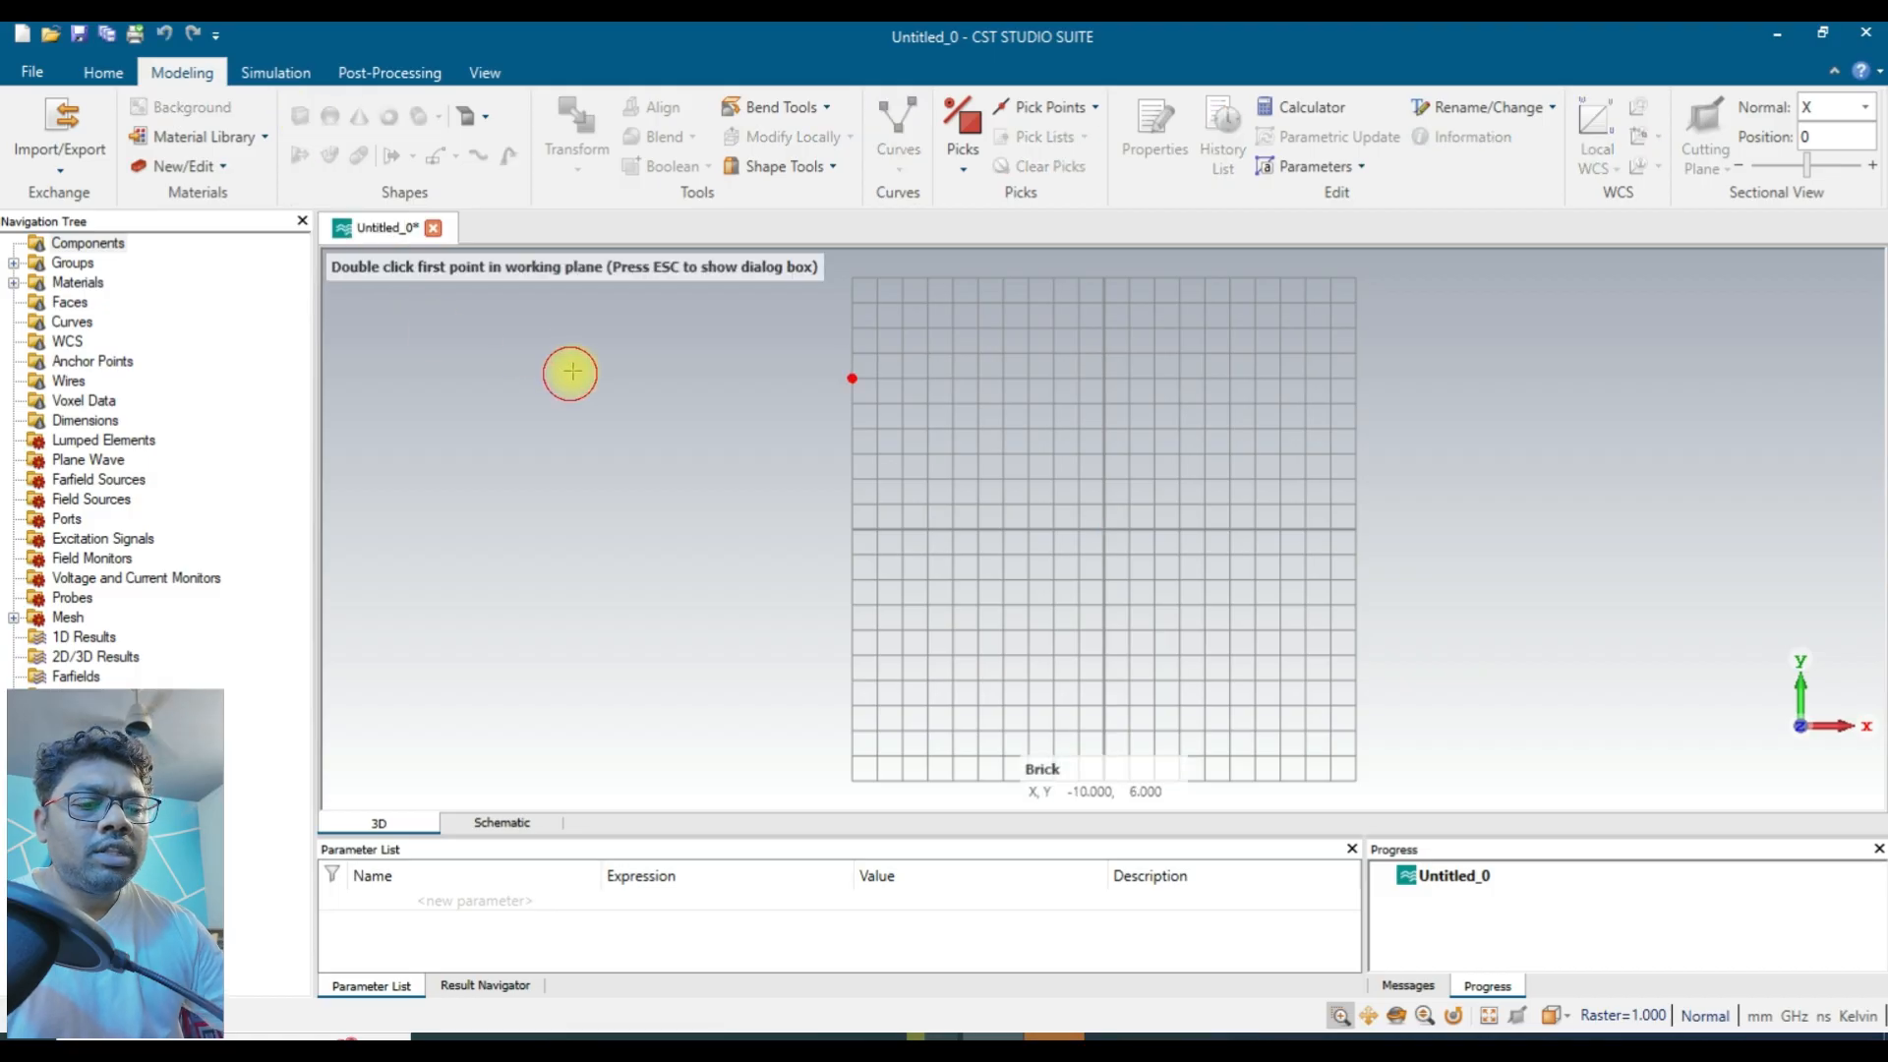
key(Escape)
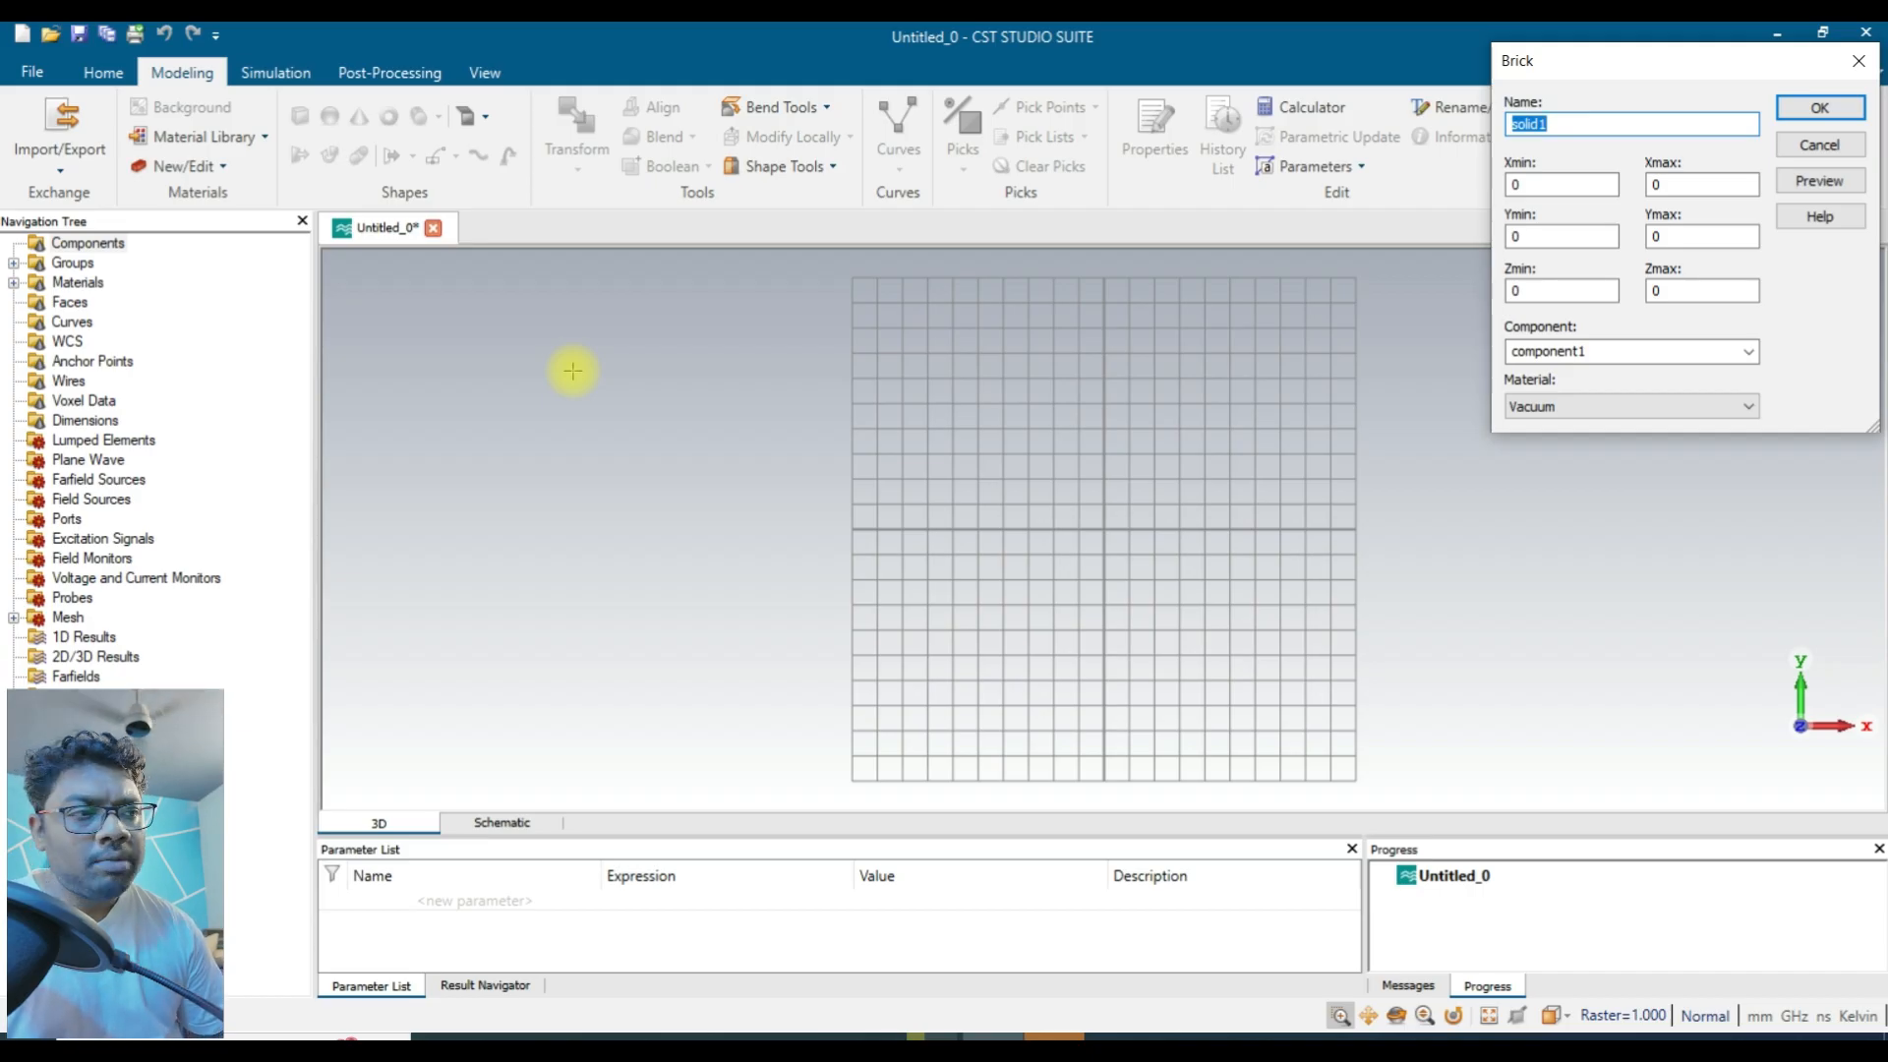
text(sub)
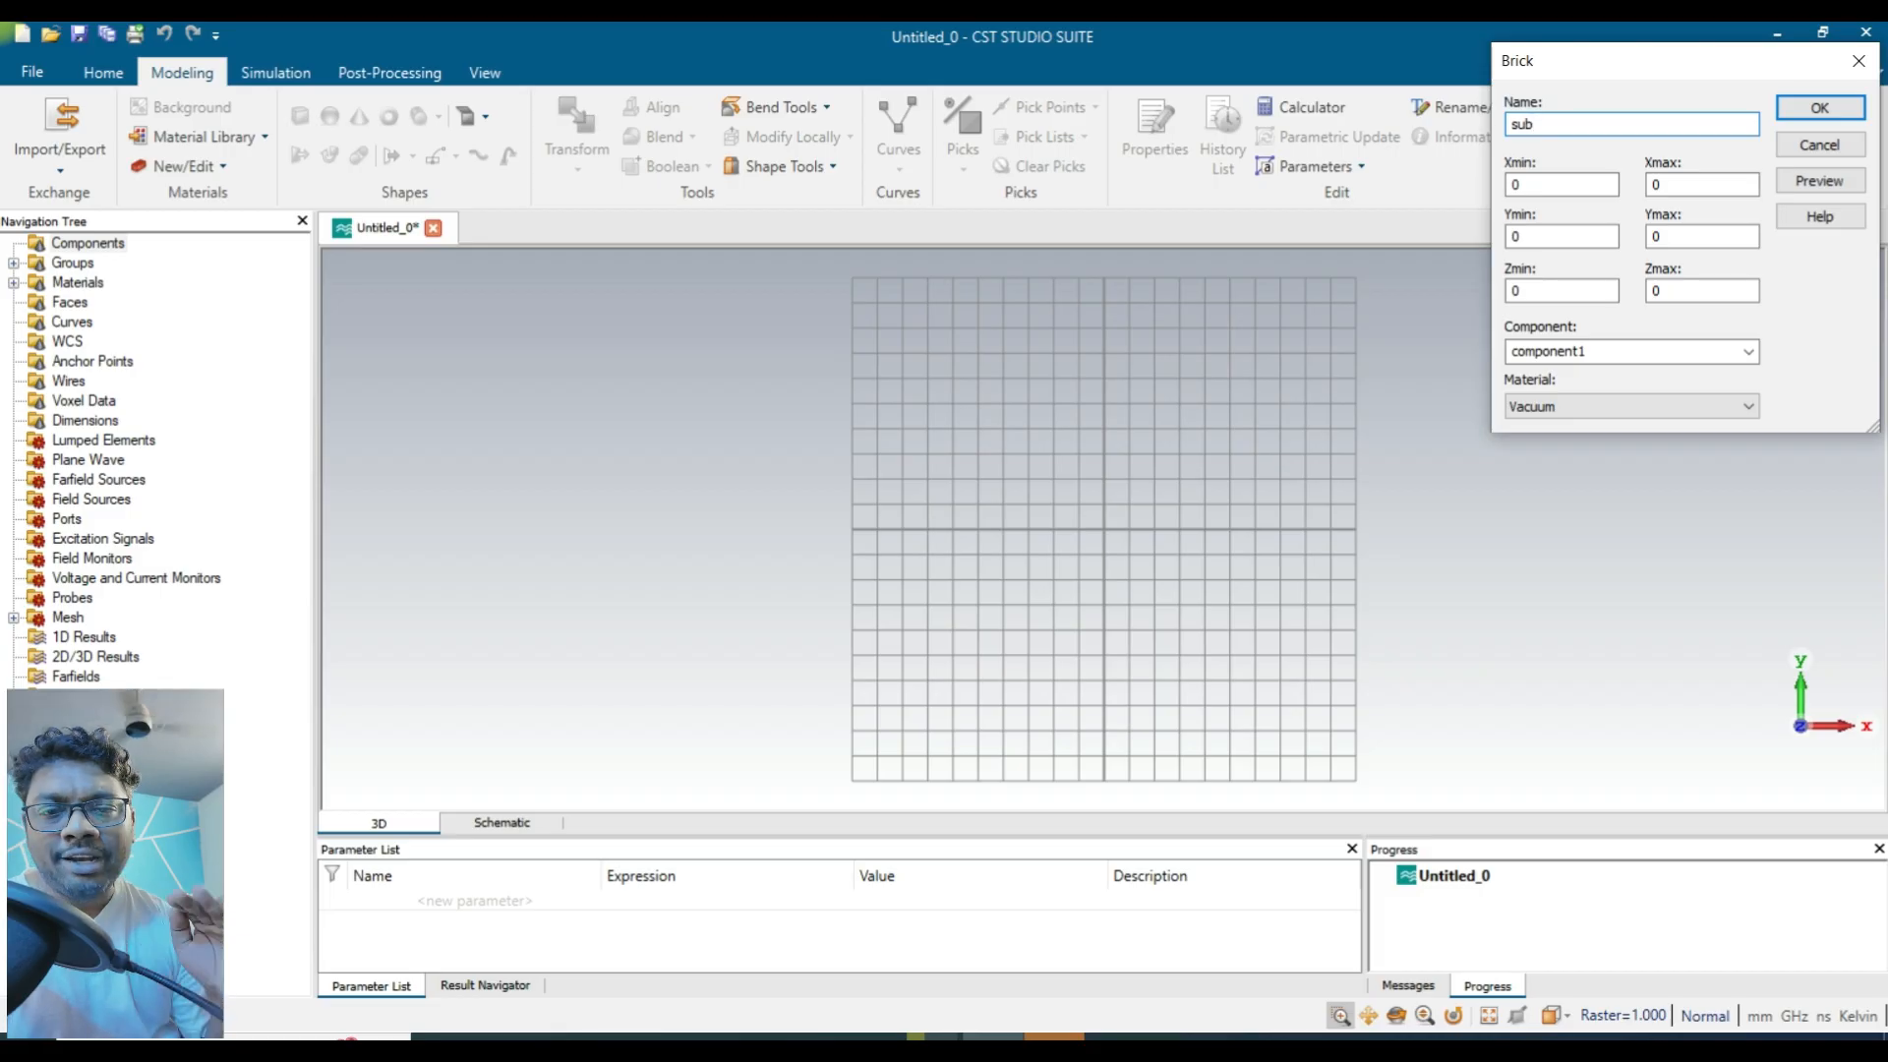
key(Tab)
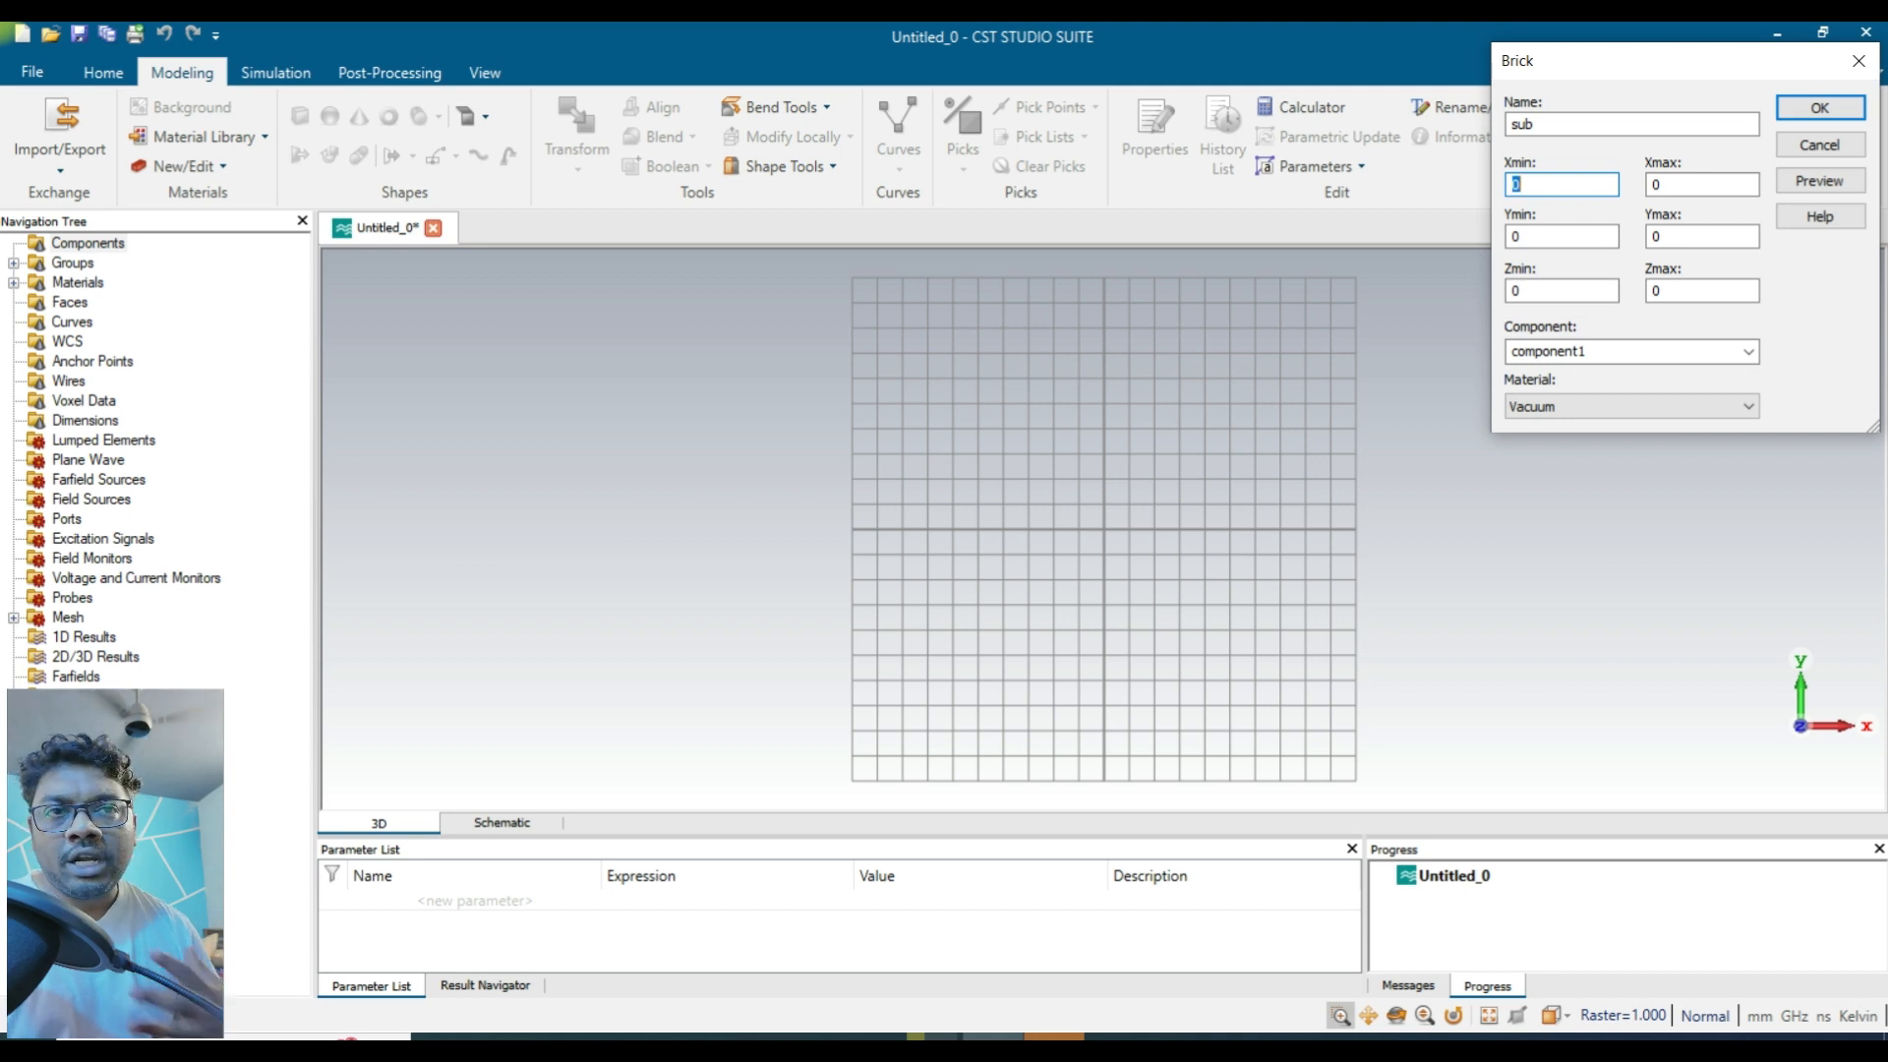
text(-)
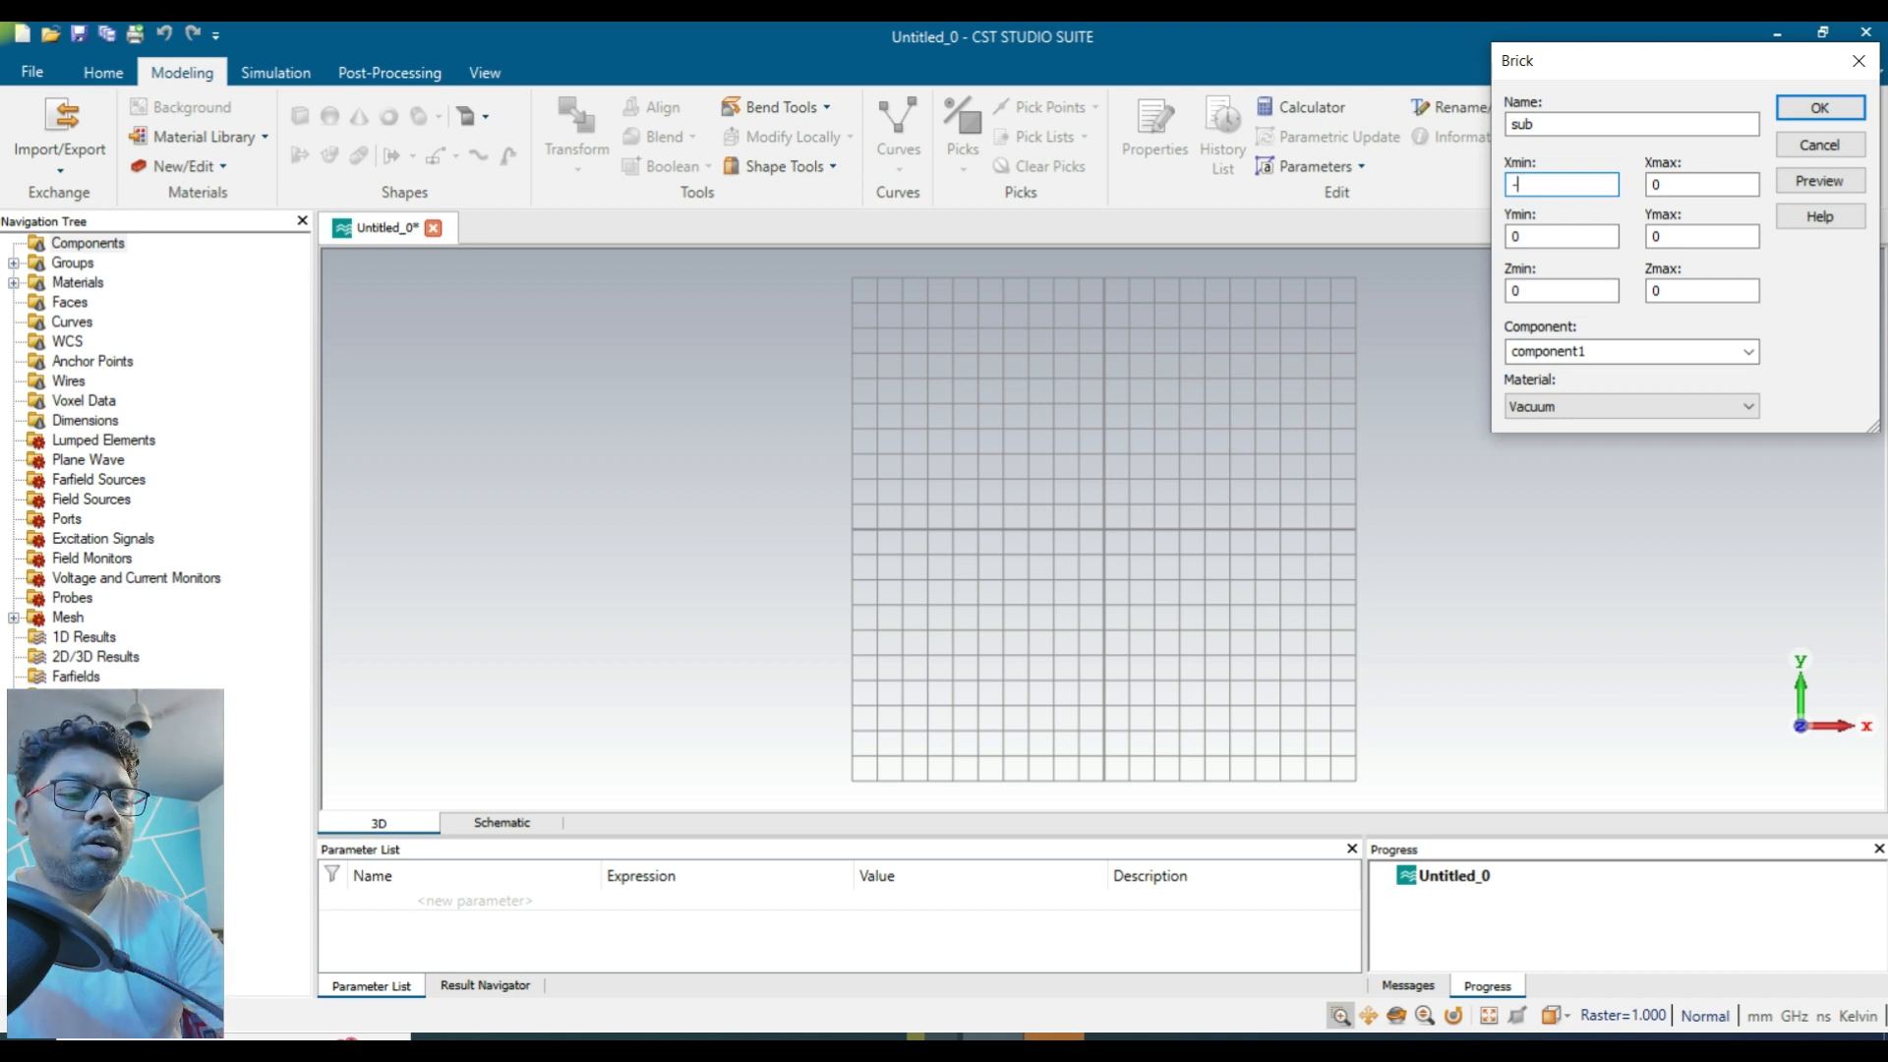
text(20)
key(Tab)
text(20)
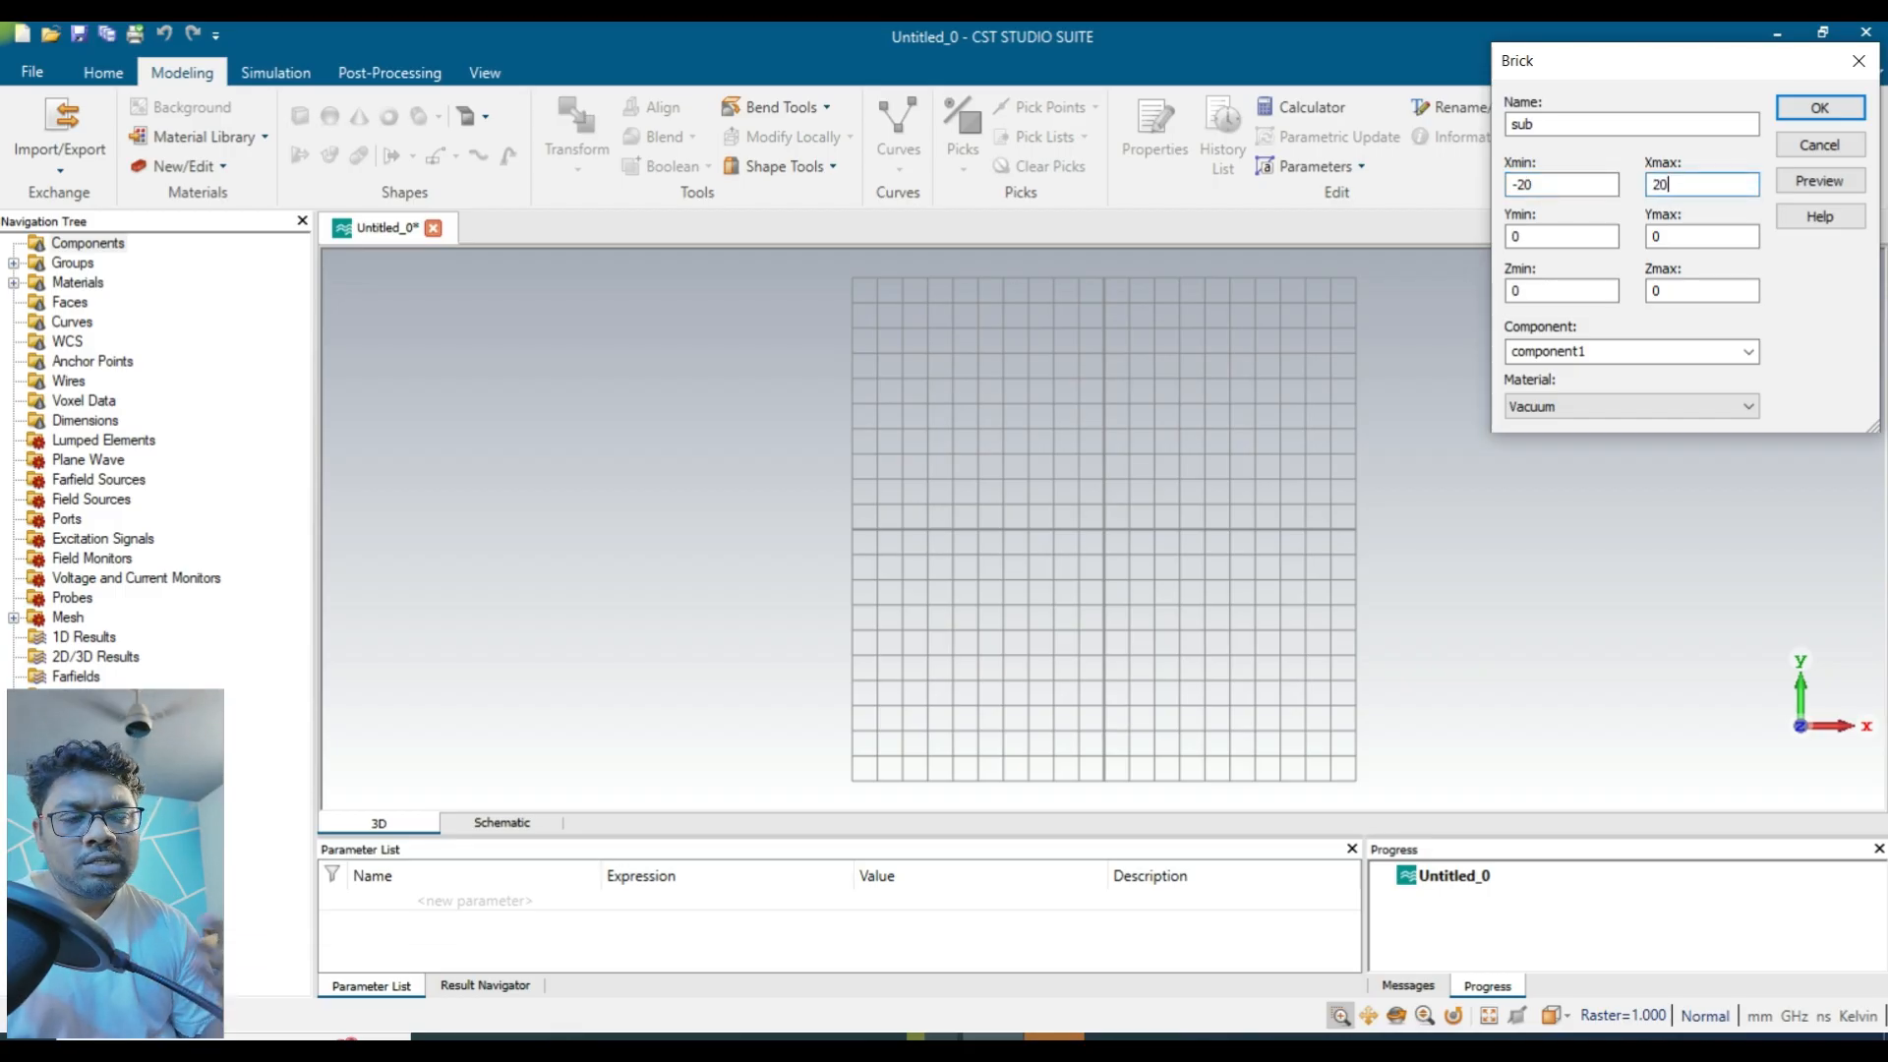
Set the brick's Ymin to 20, Ymax to 20, Zmin to 0 and Zmax to 1.6.
key(Tab)
text(20)
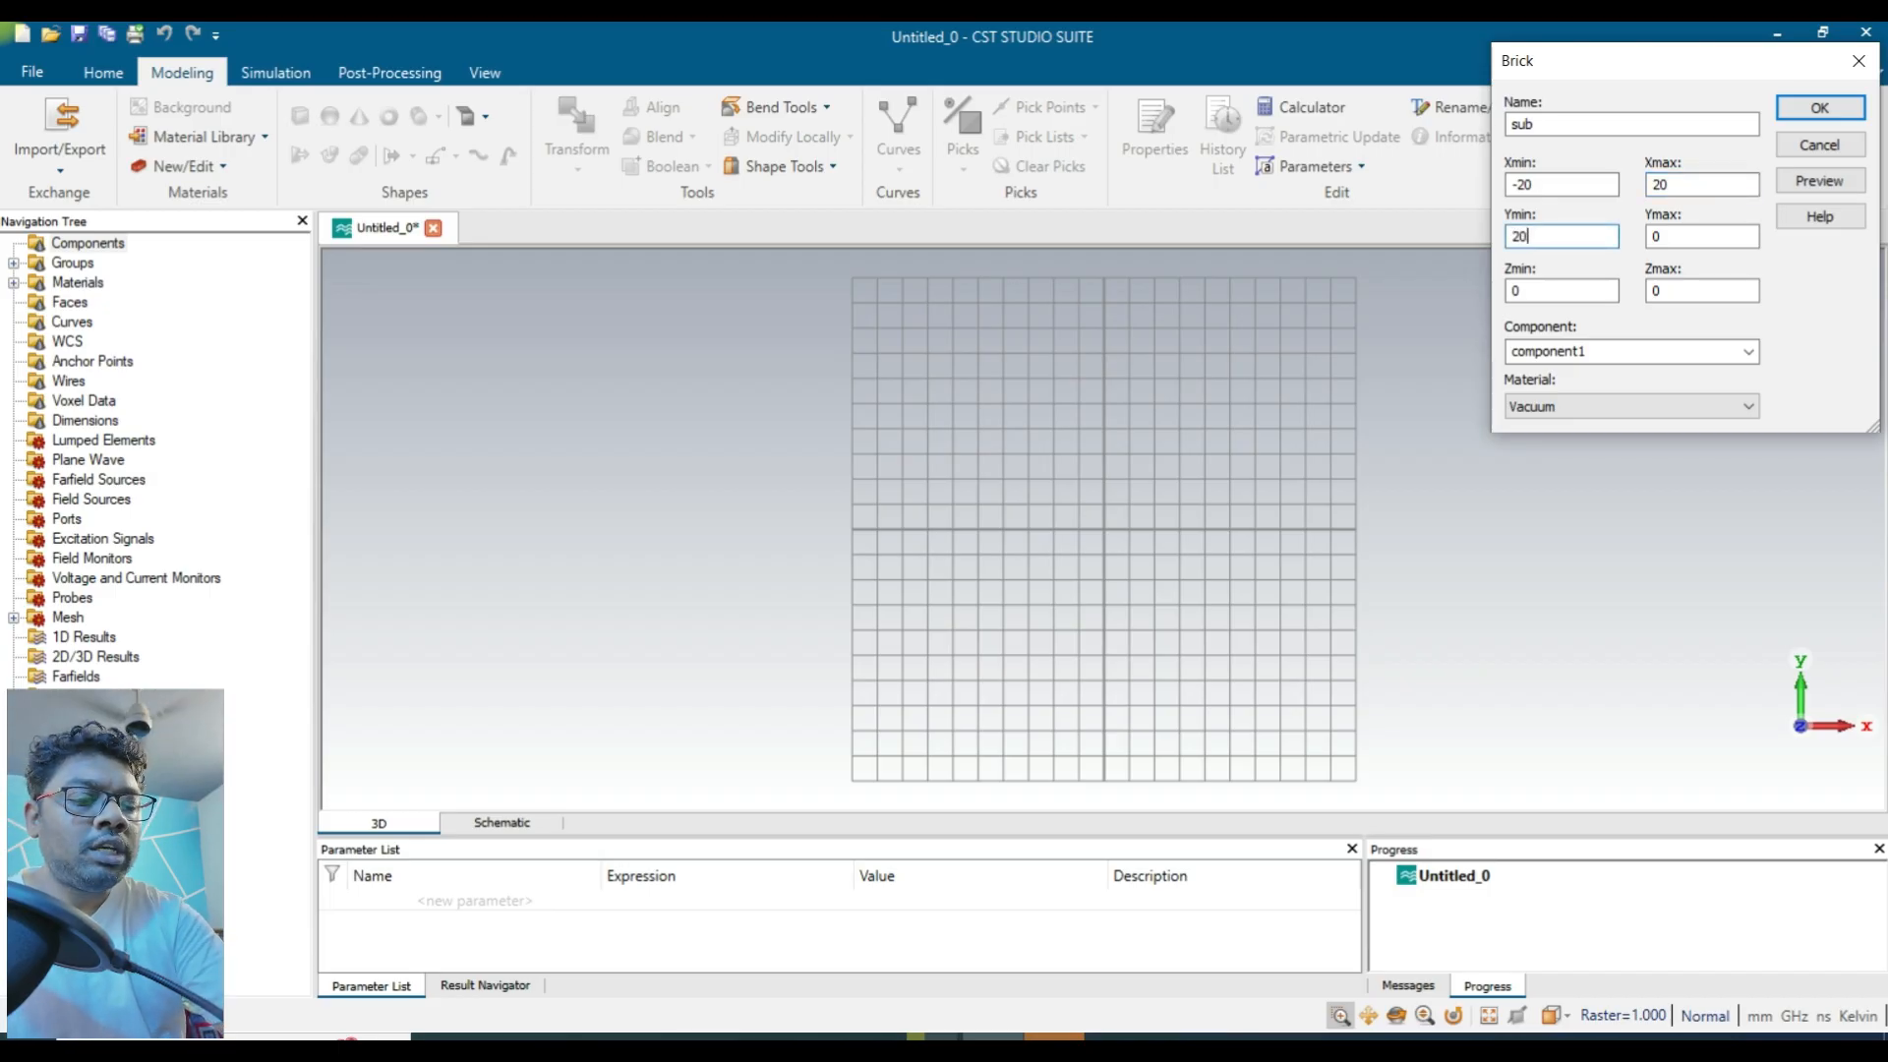
key(Tab)
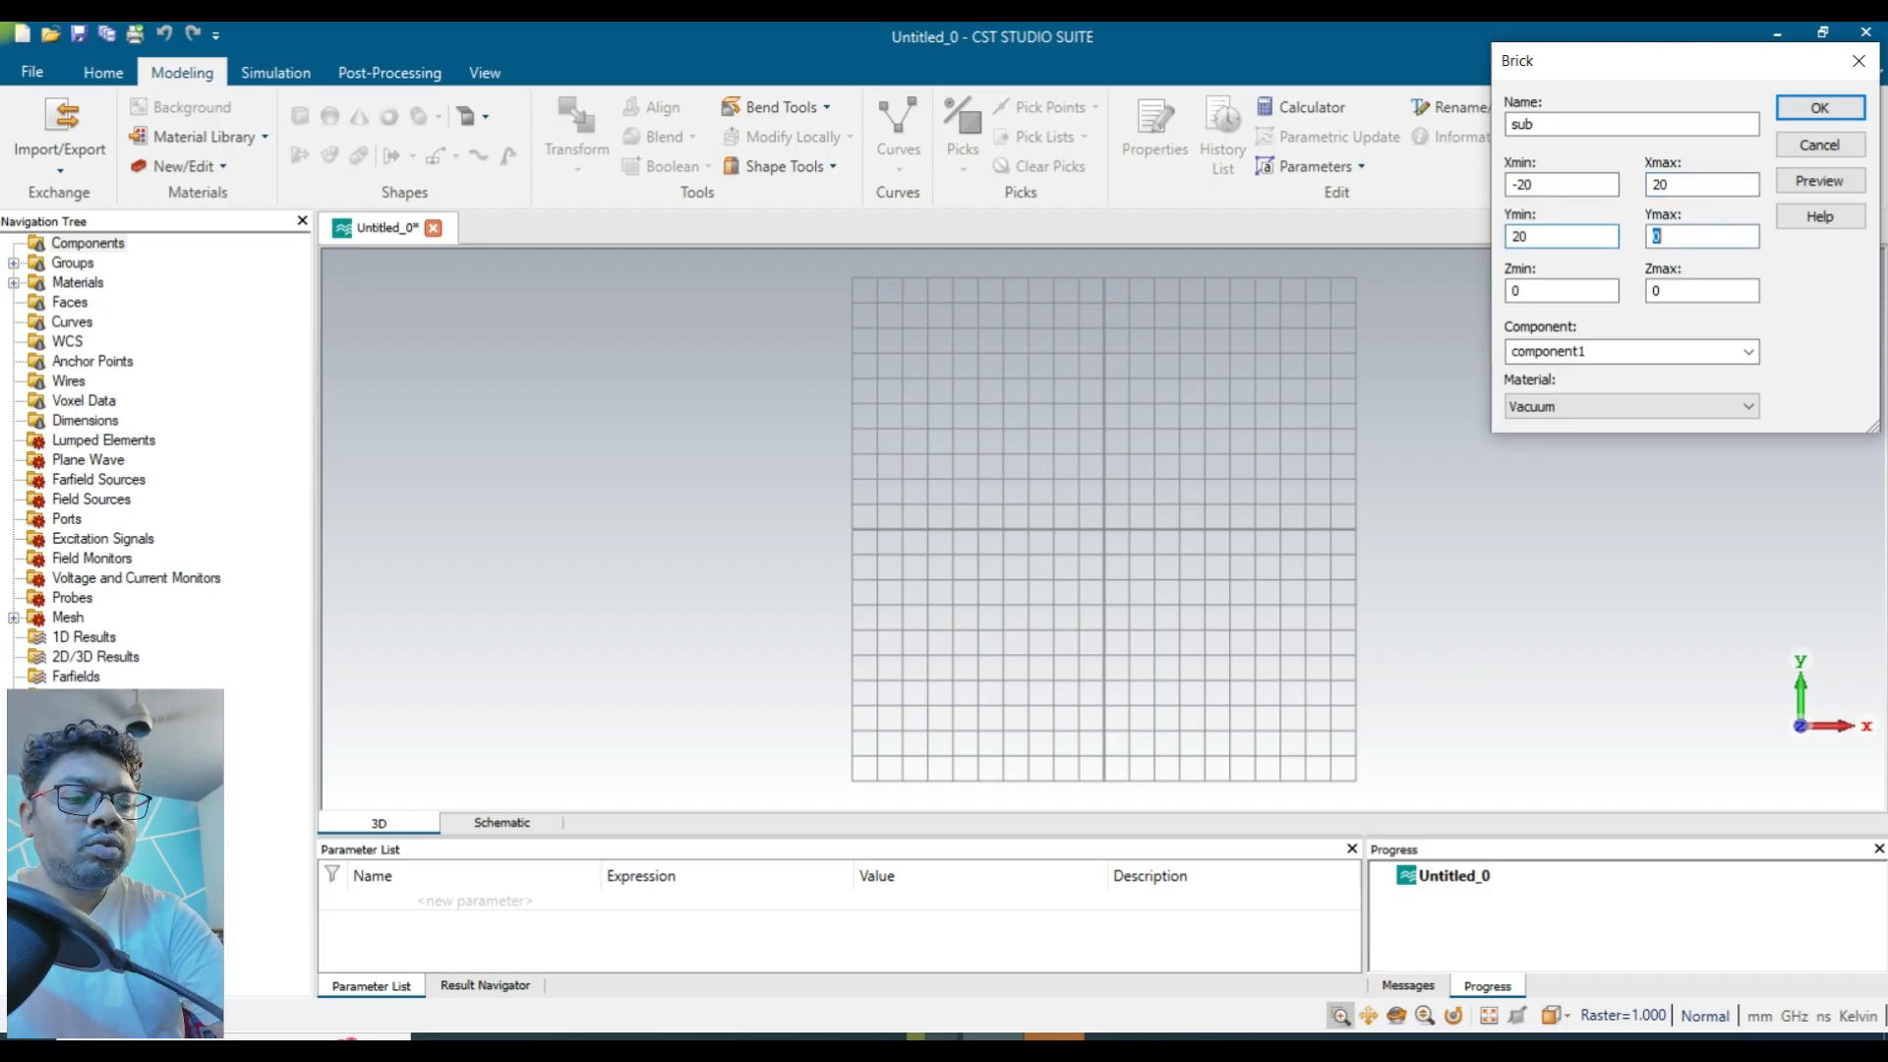
text(20)
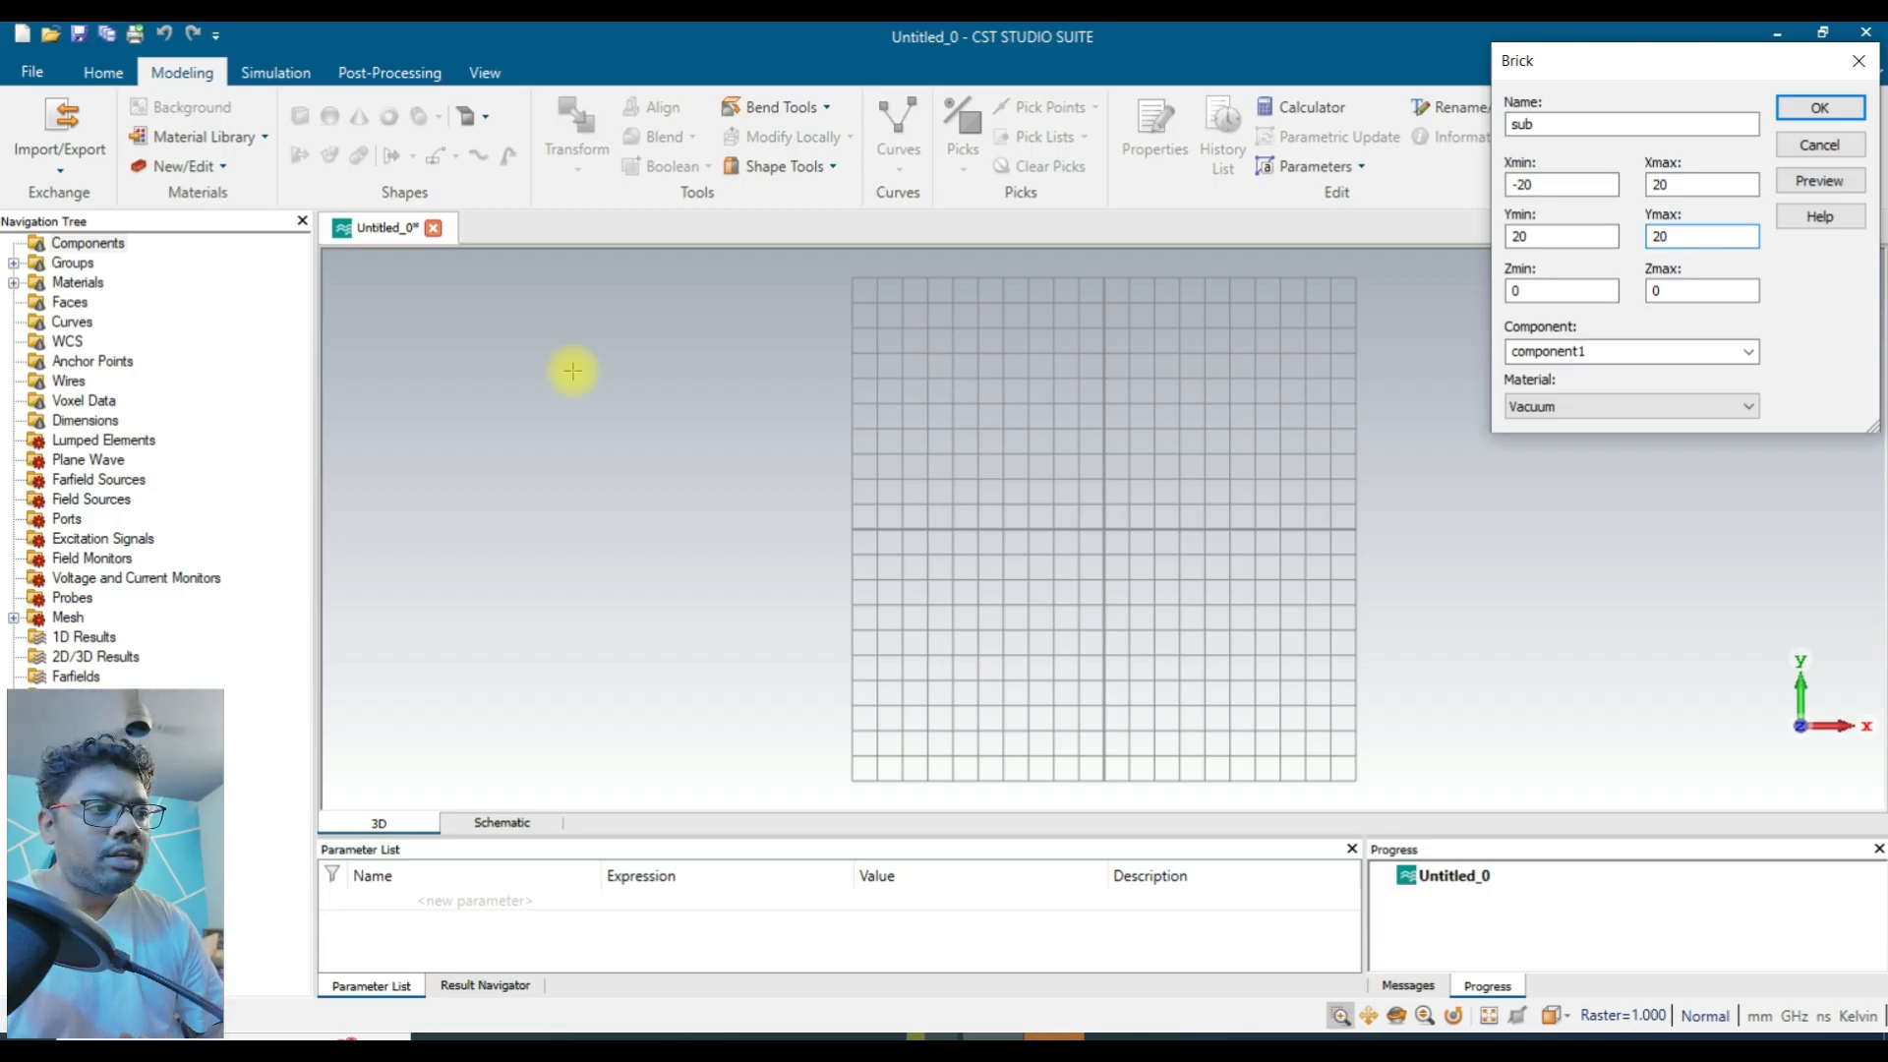
key(Tab)
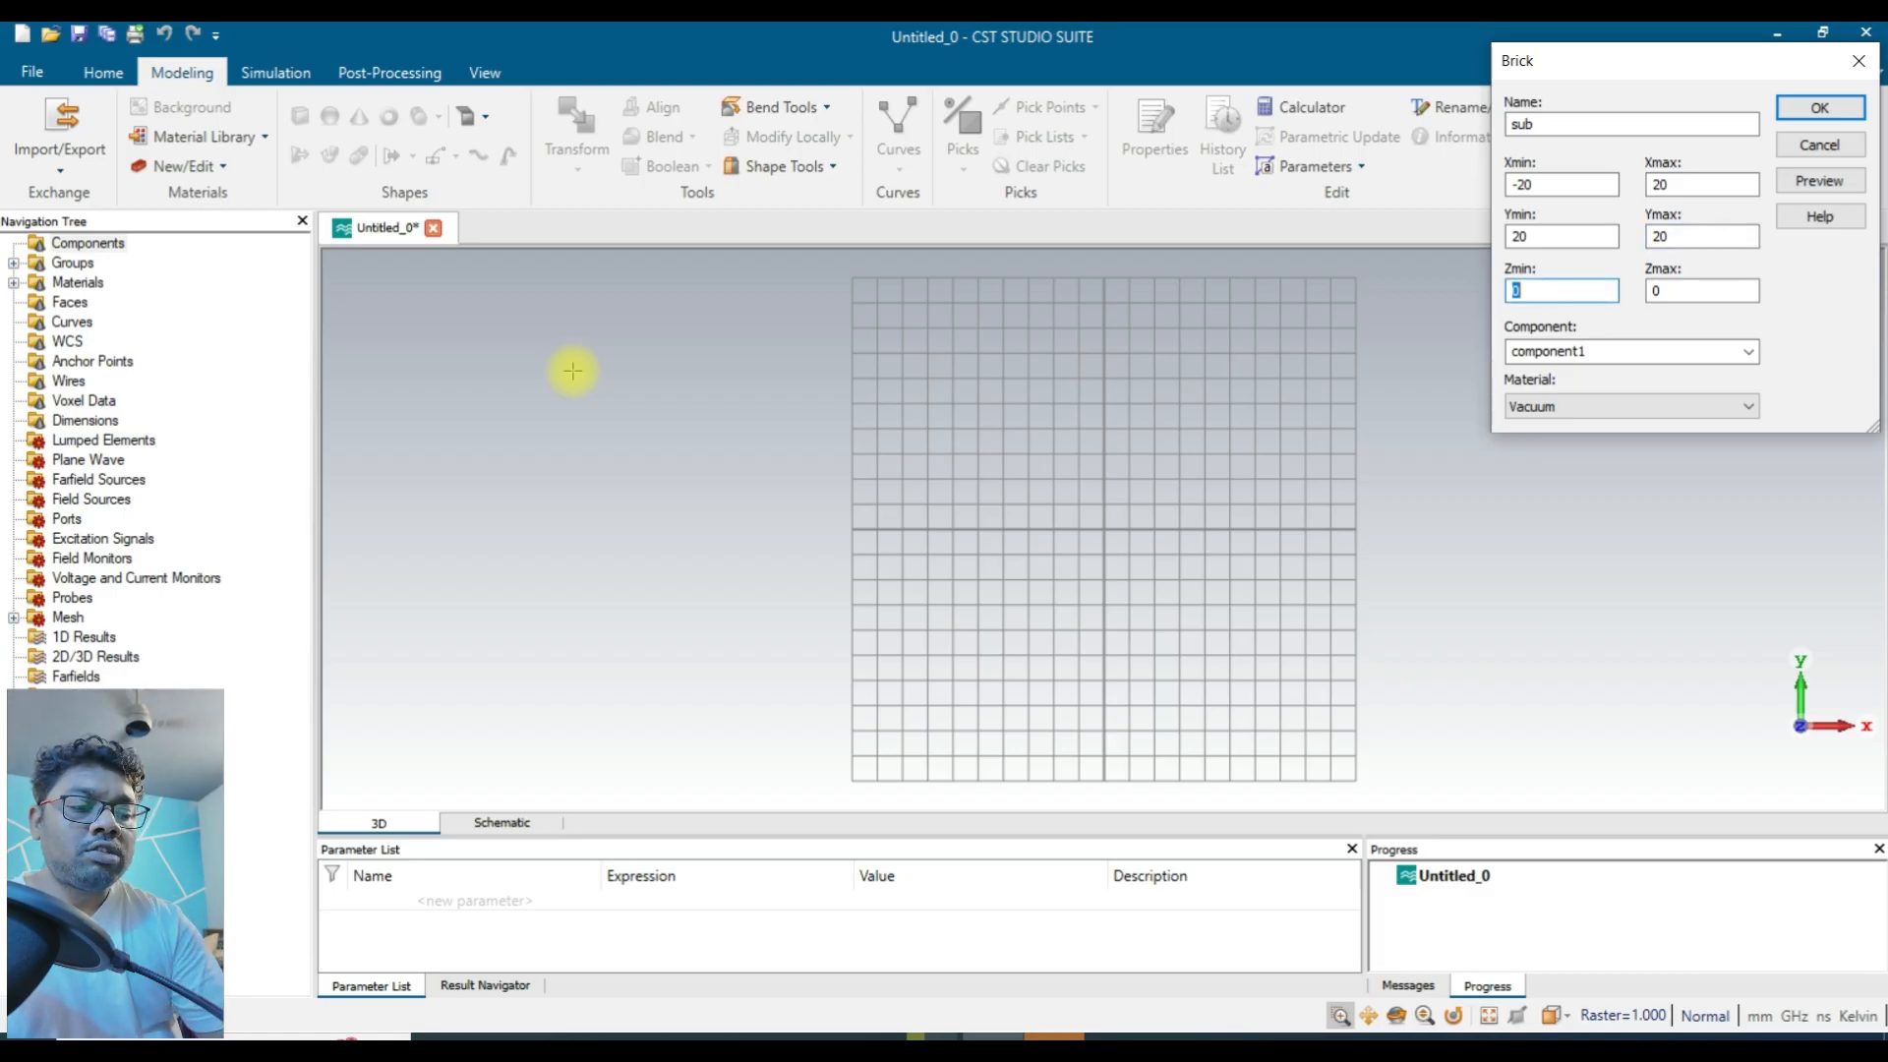
text(0)
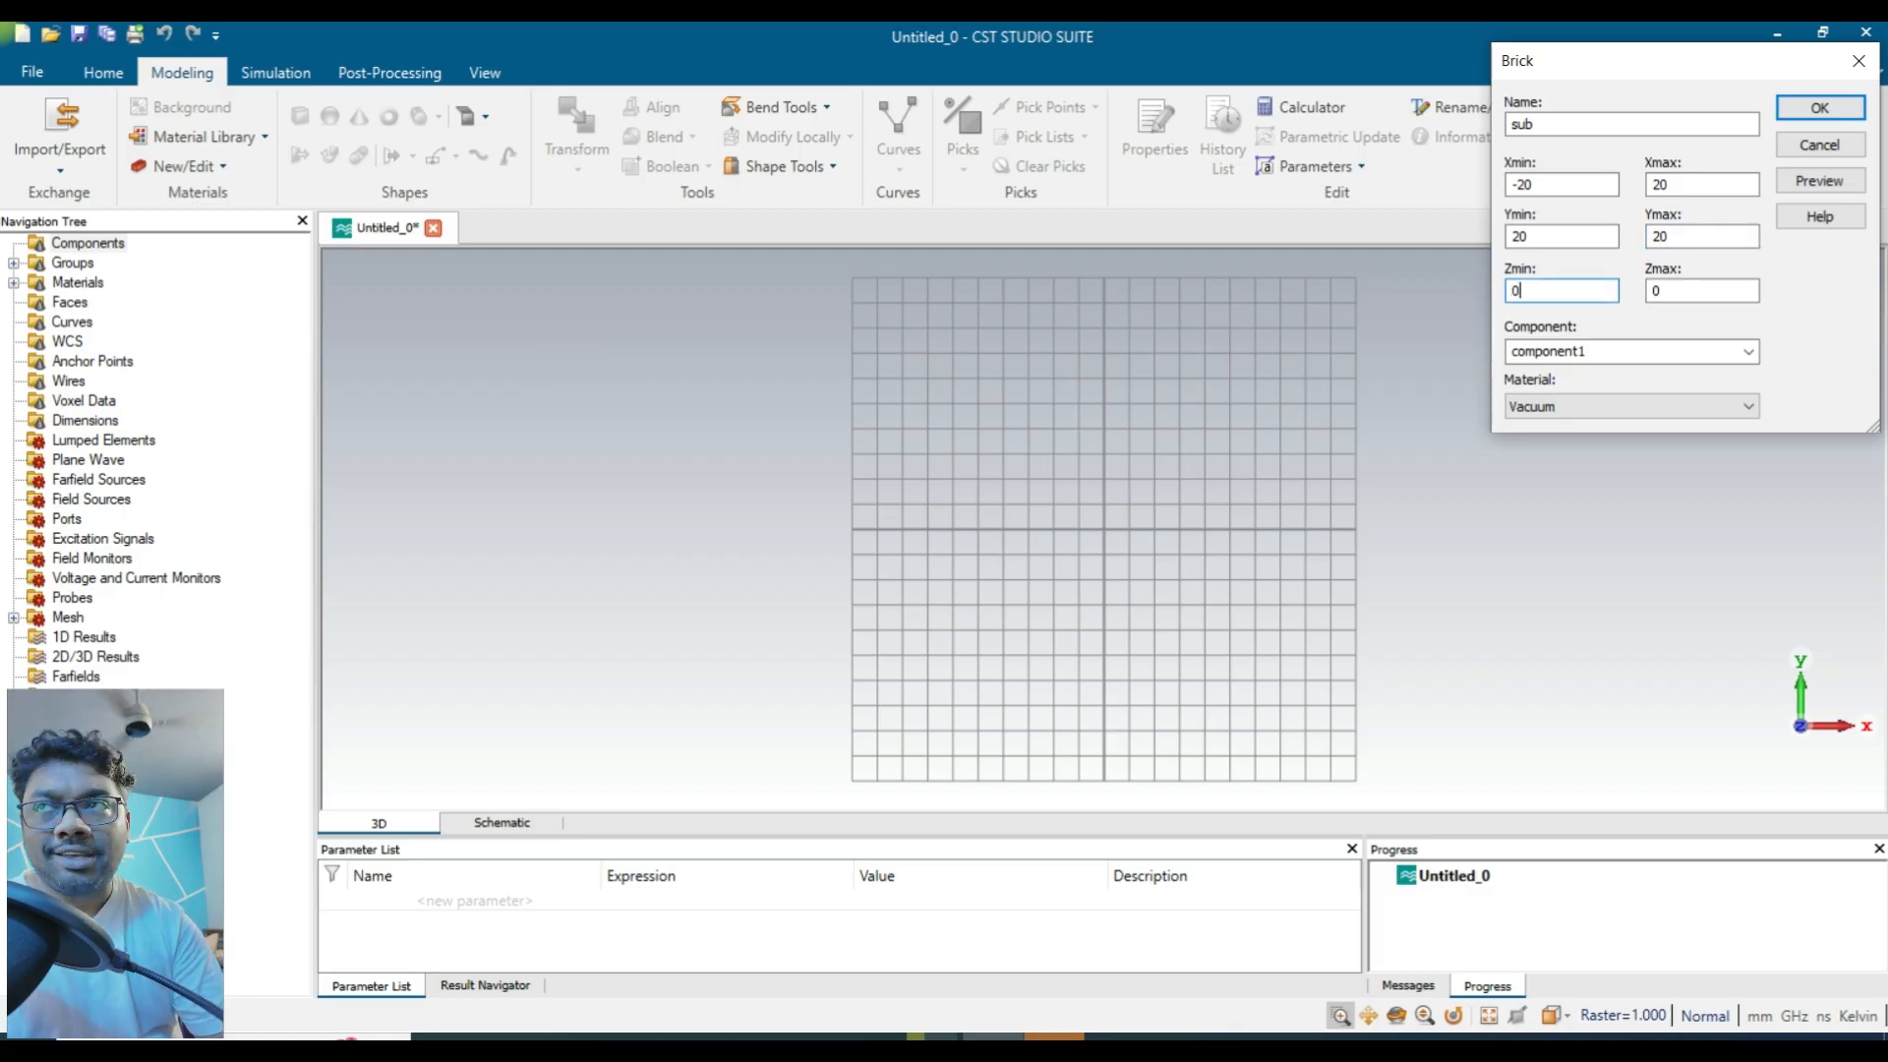
key(Tab)
text(1.6)
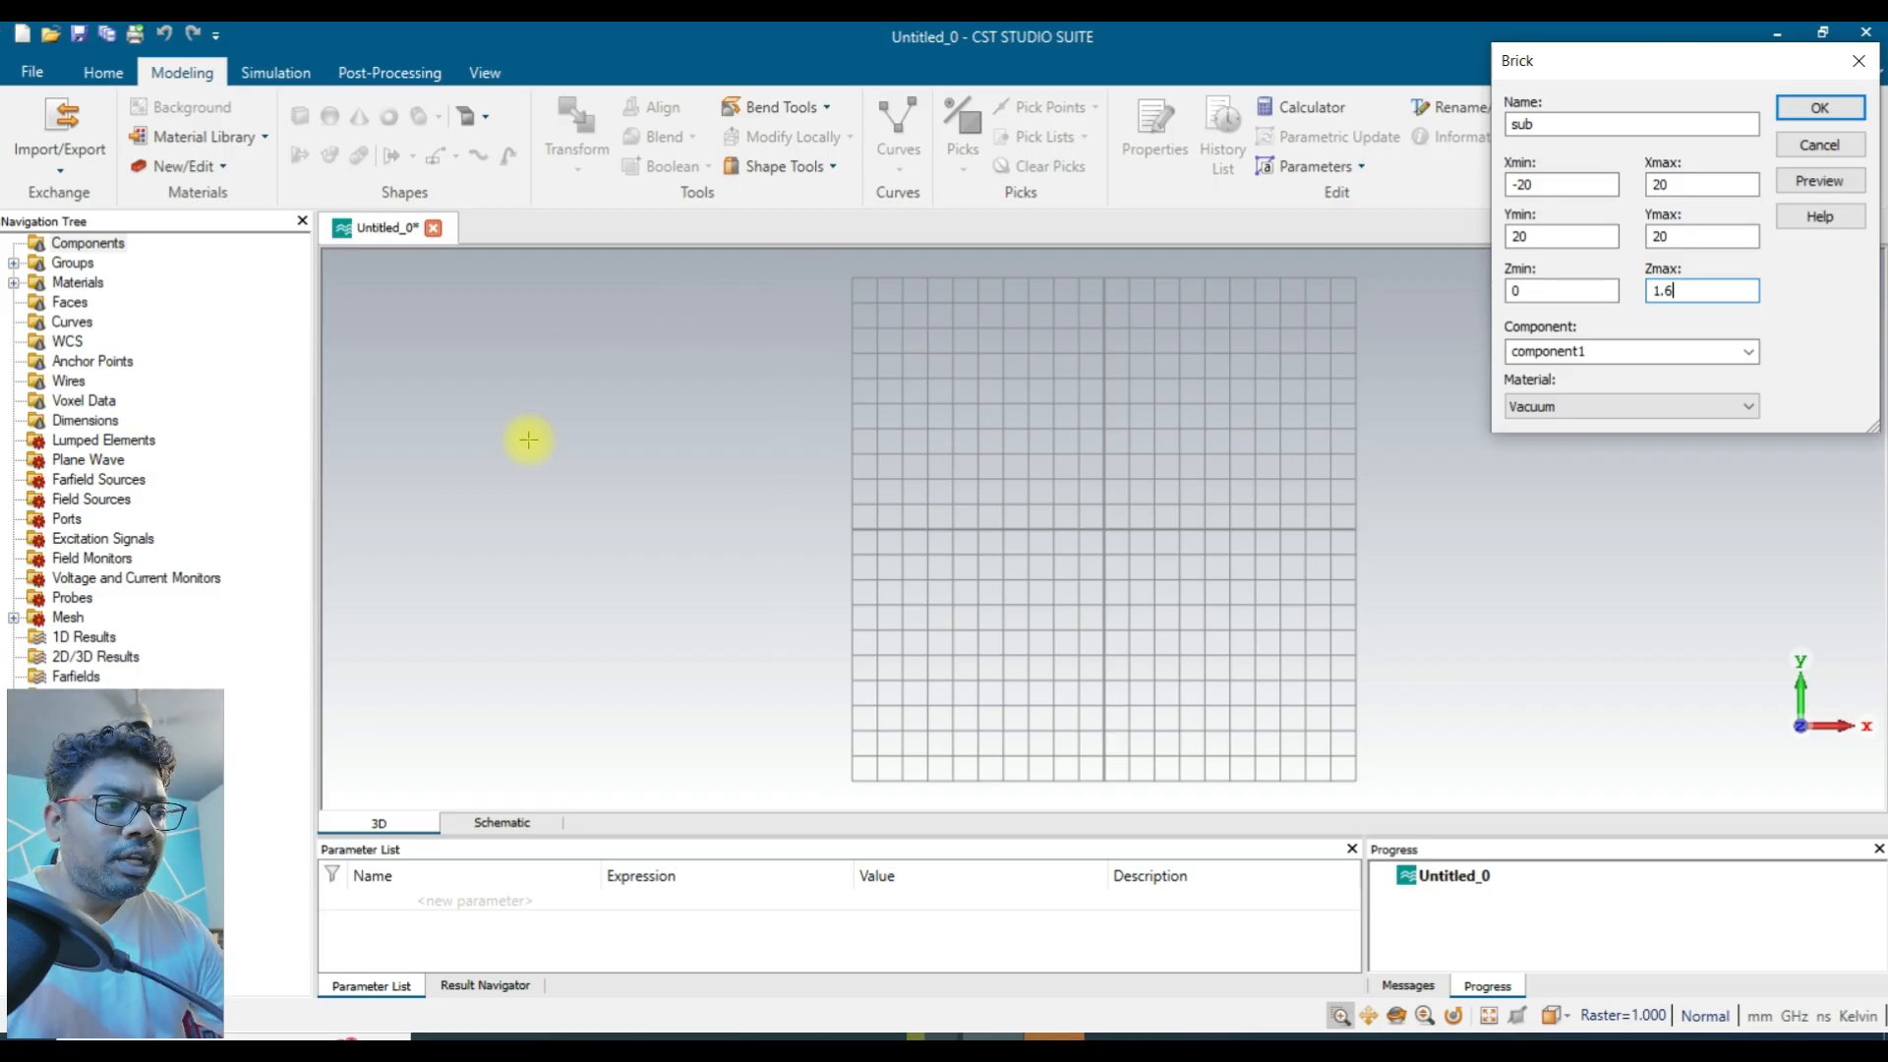
Load FR-4 (lossy) from the material library as the brick's material.
click(1613, 406)
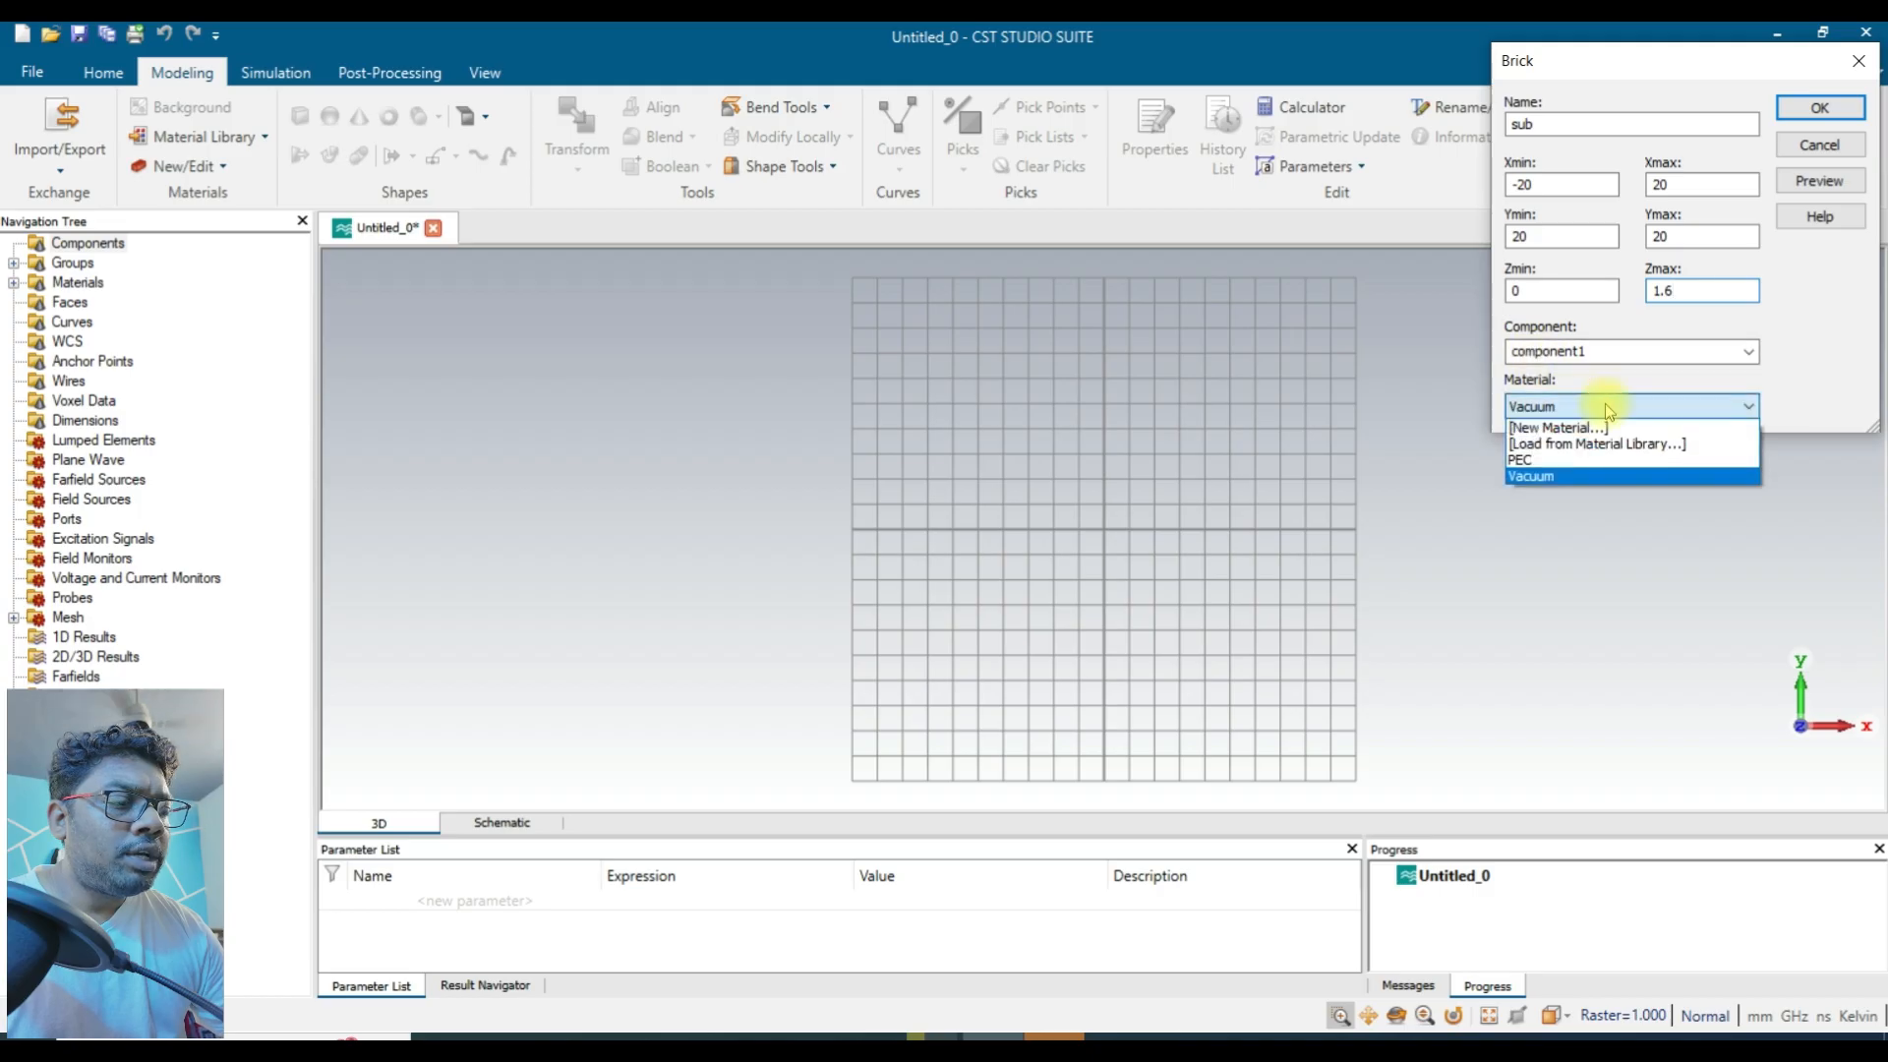
click(1615, 444)
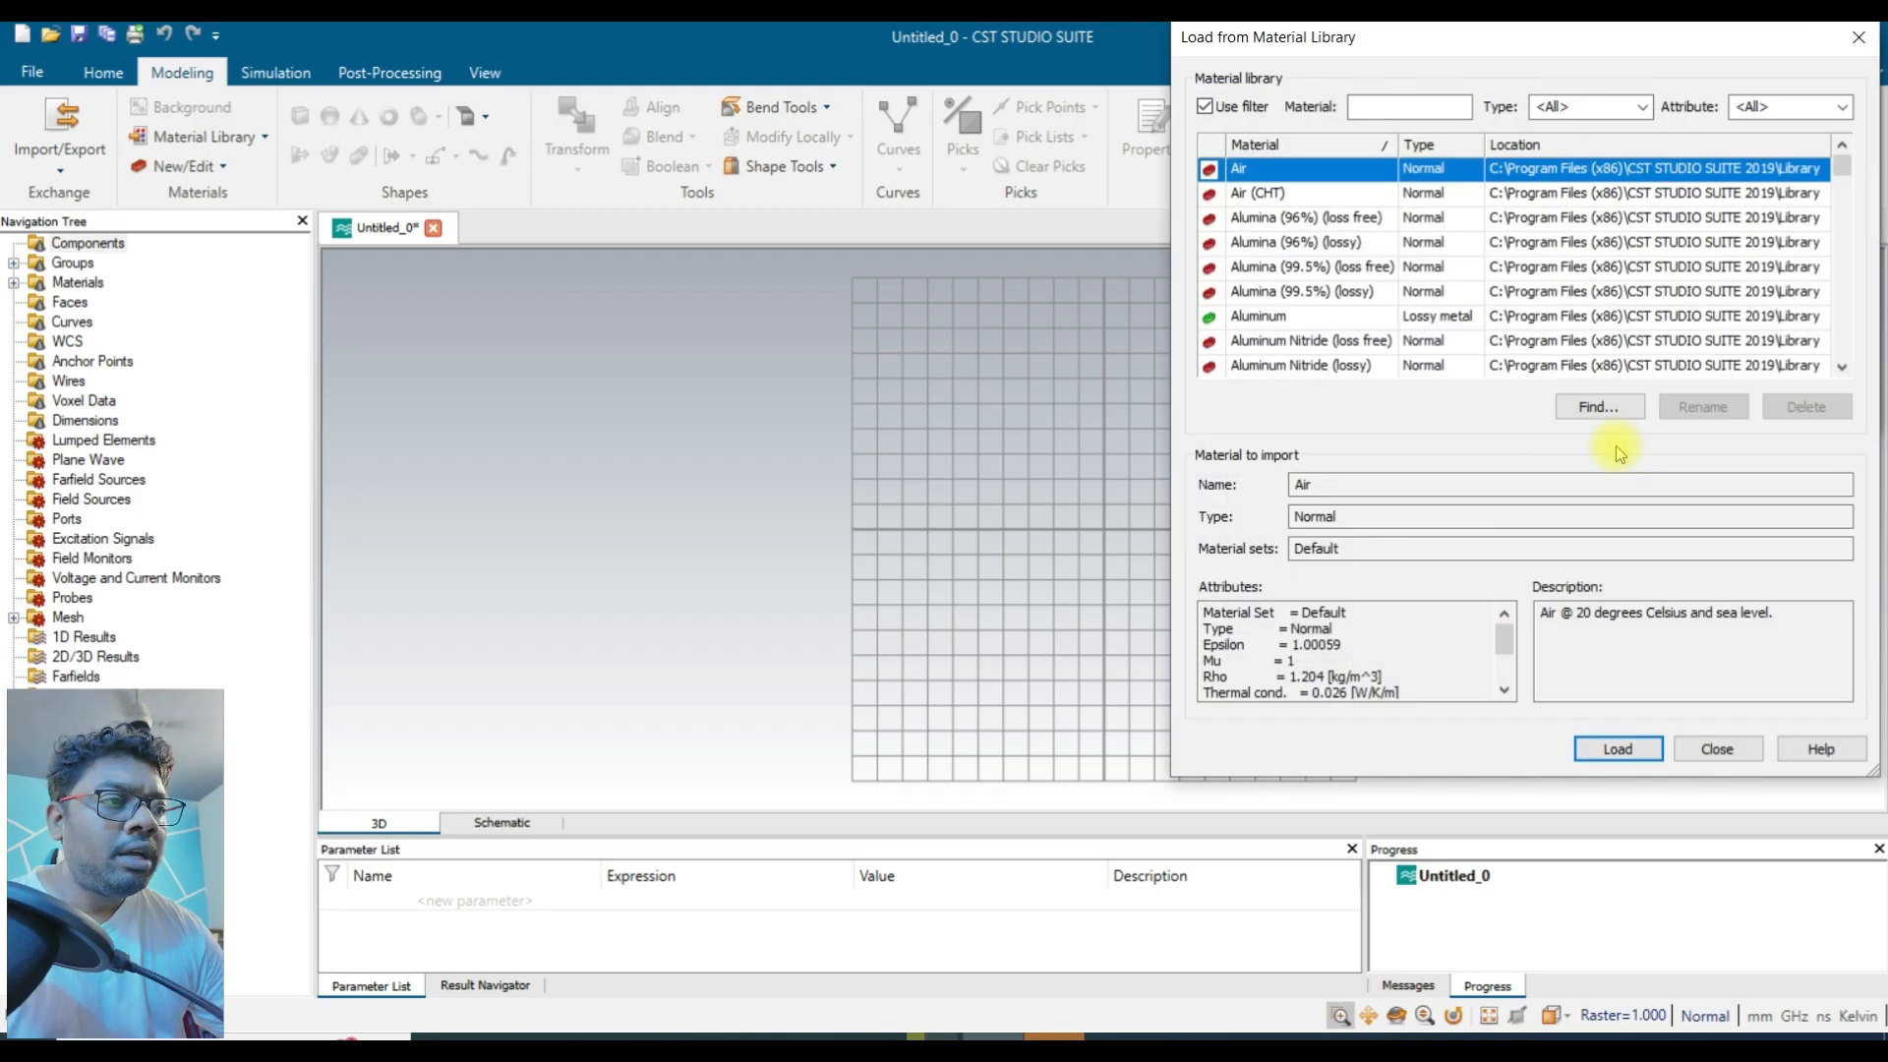
click(1414, 107)
text(fr-4)
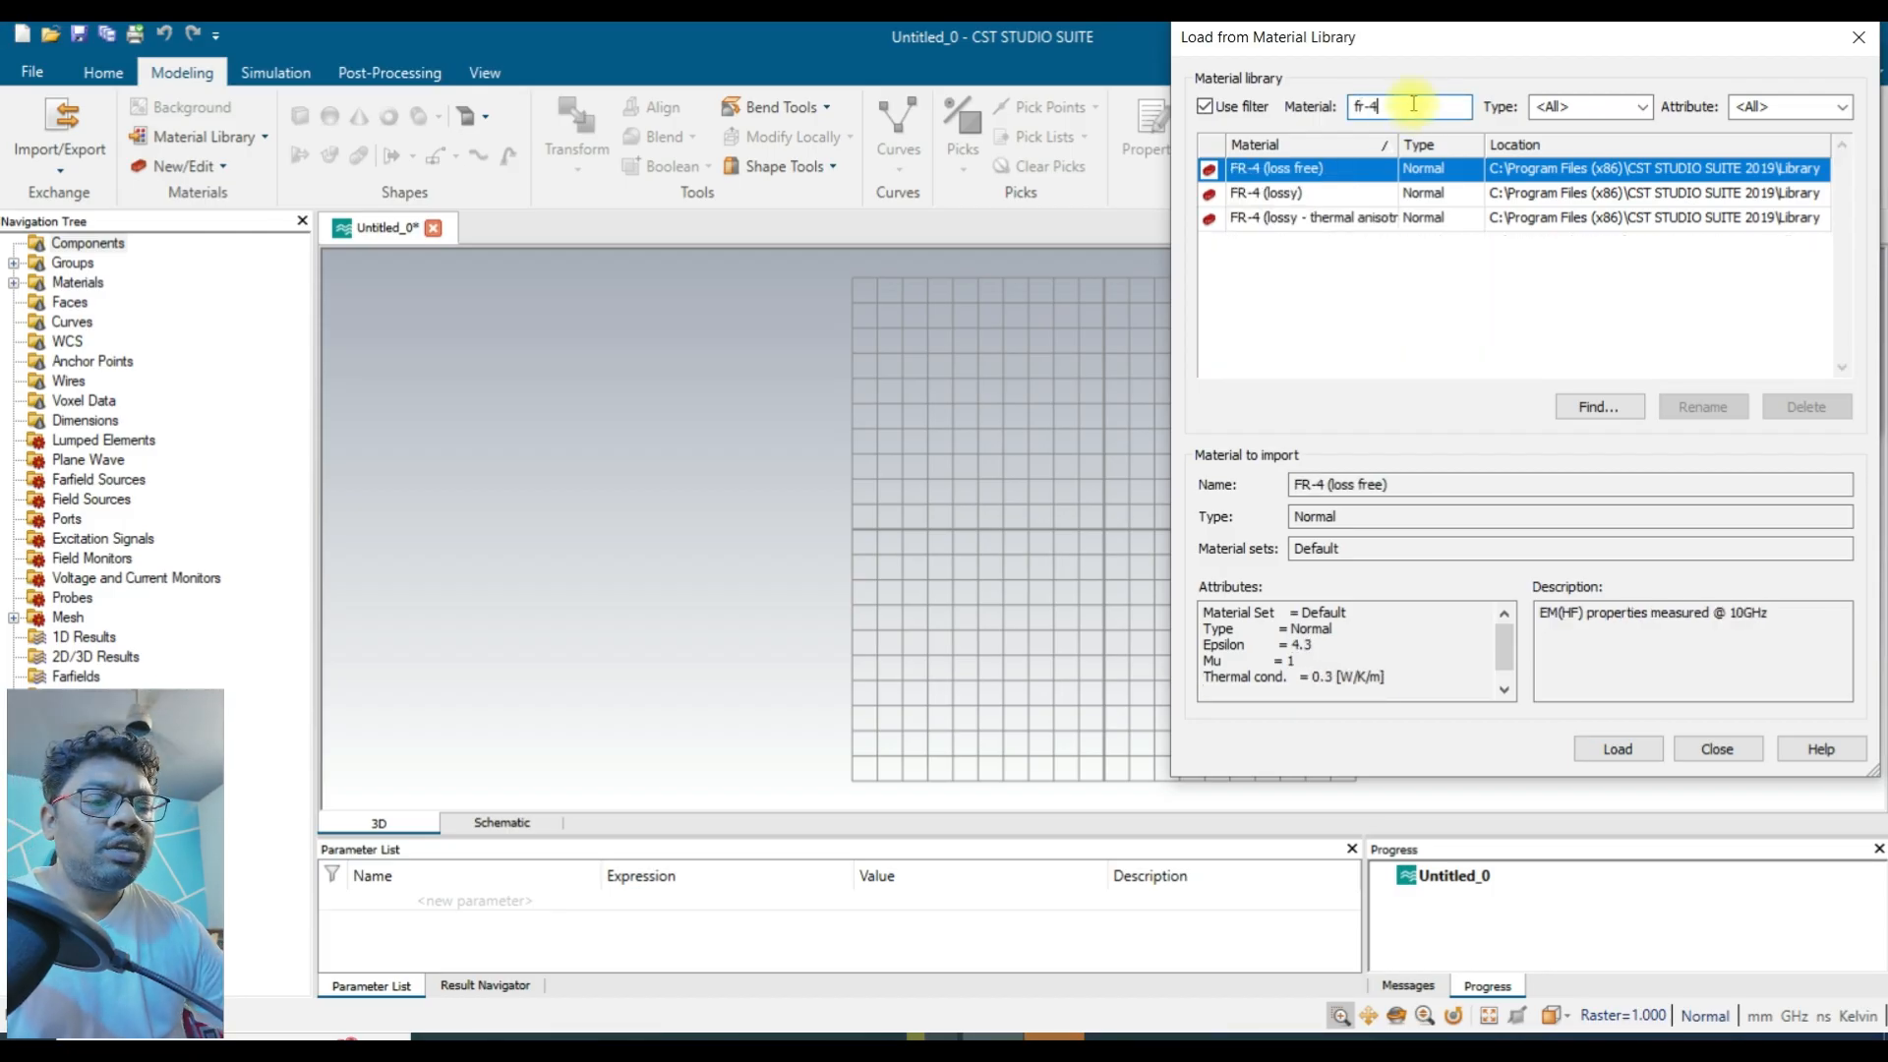
click(1299, 195)
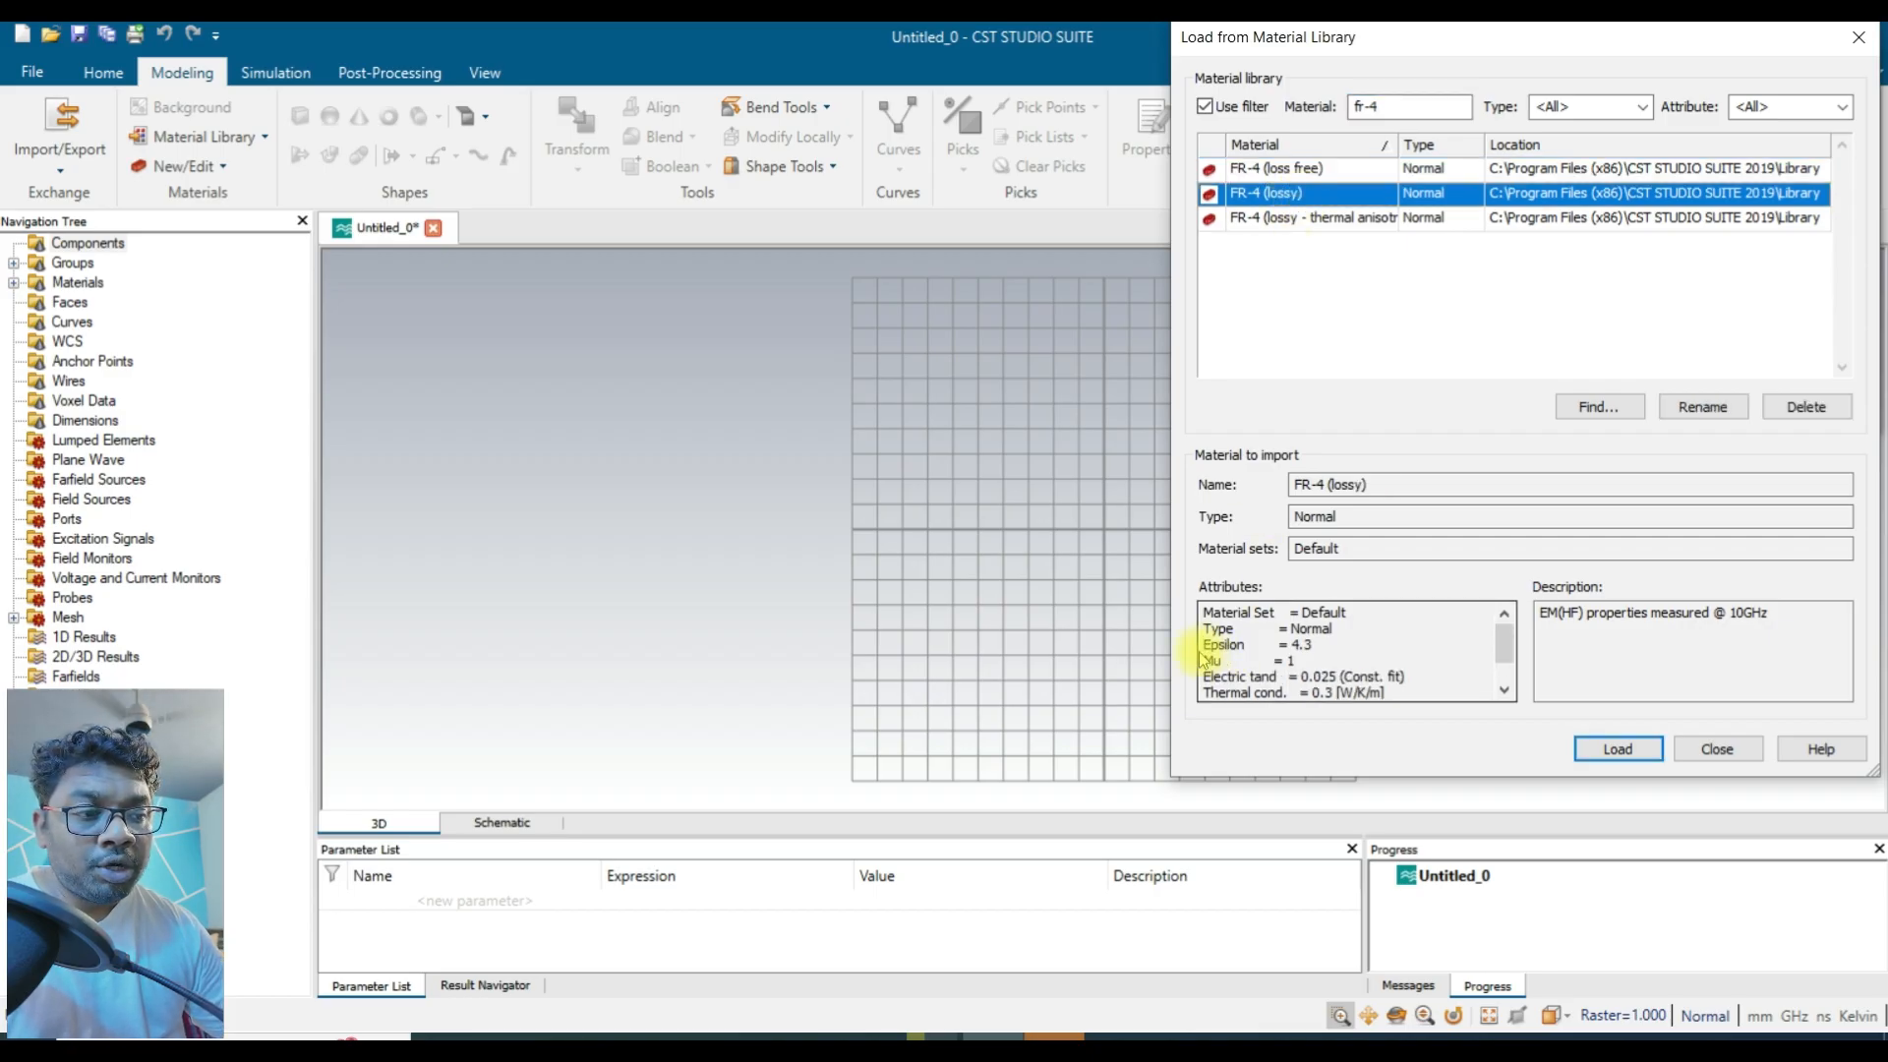
drag(1204, 645, 1324, 643)
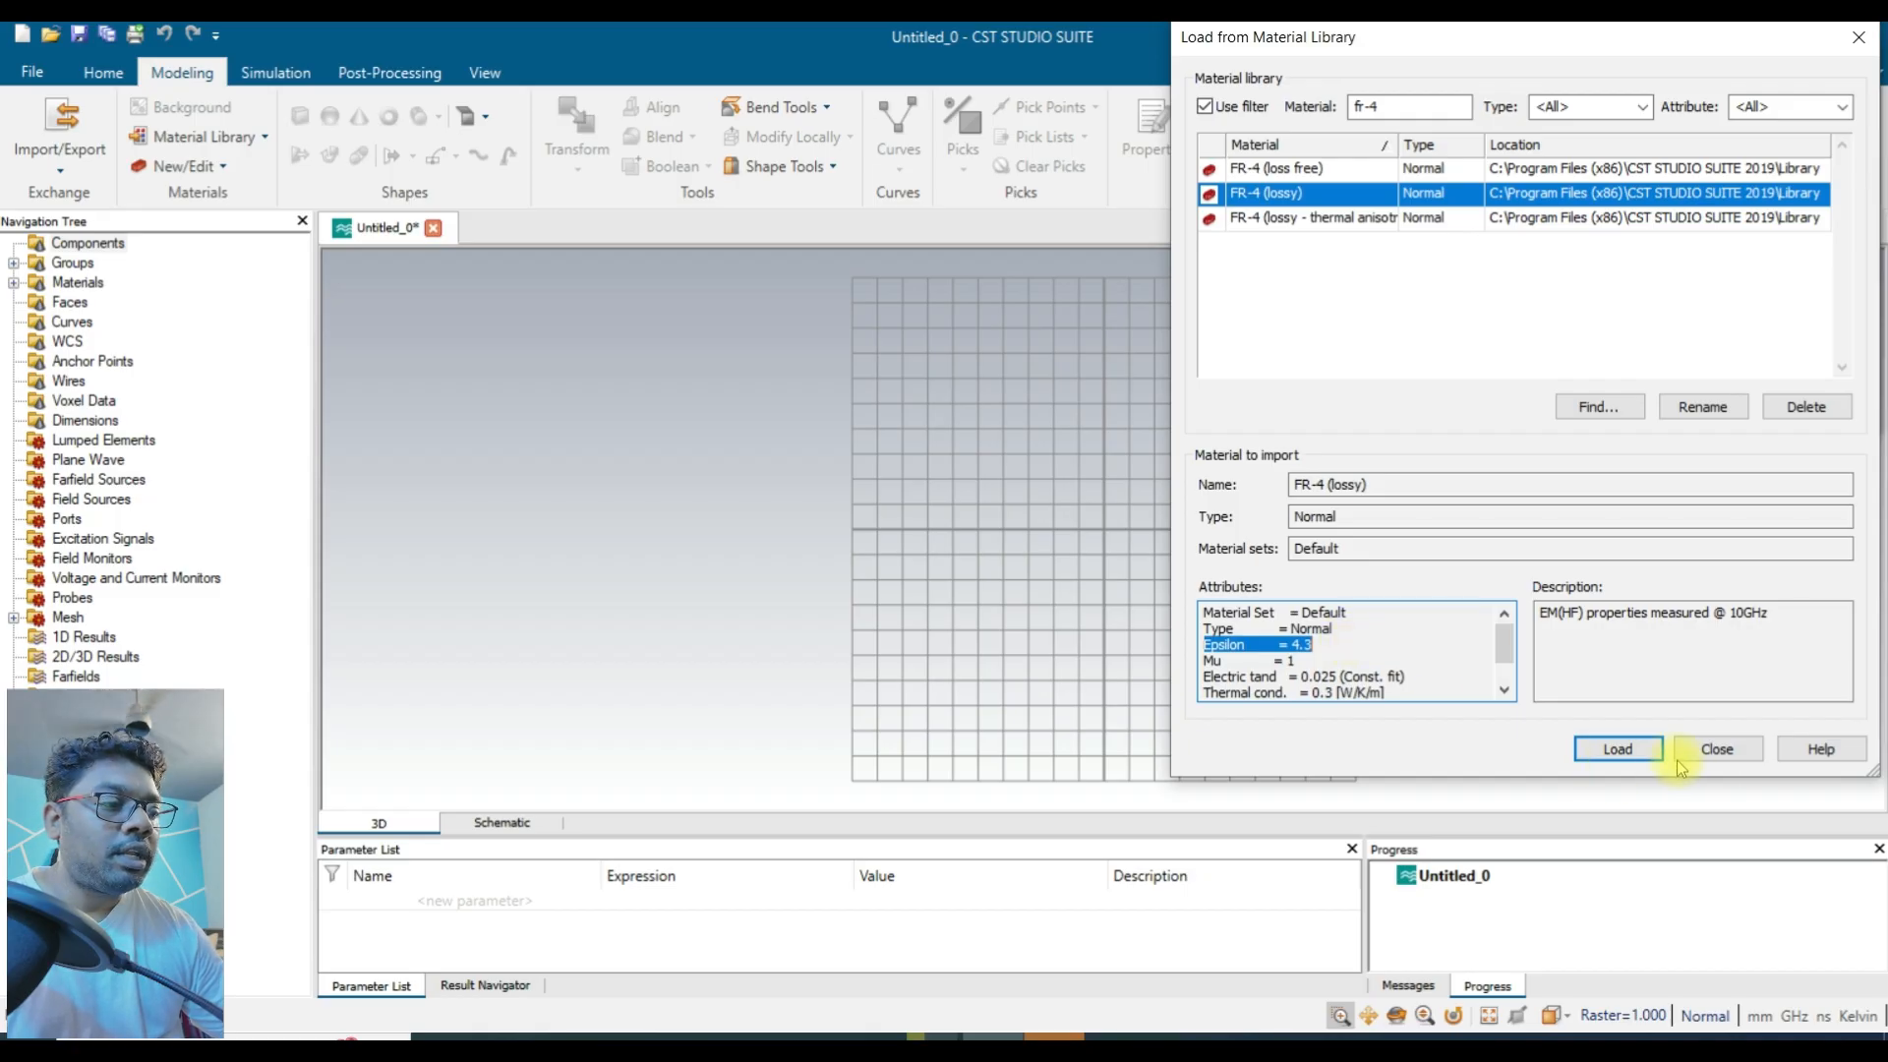
click(1642, 750)
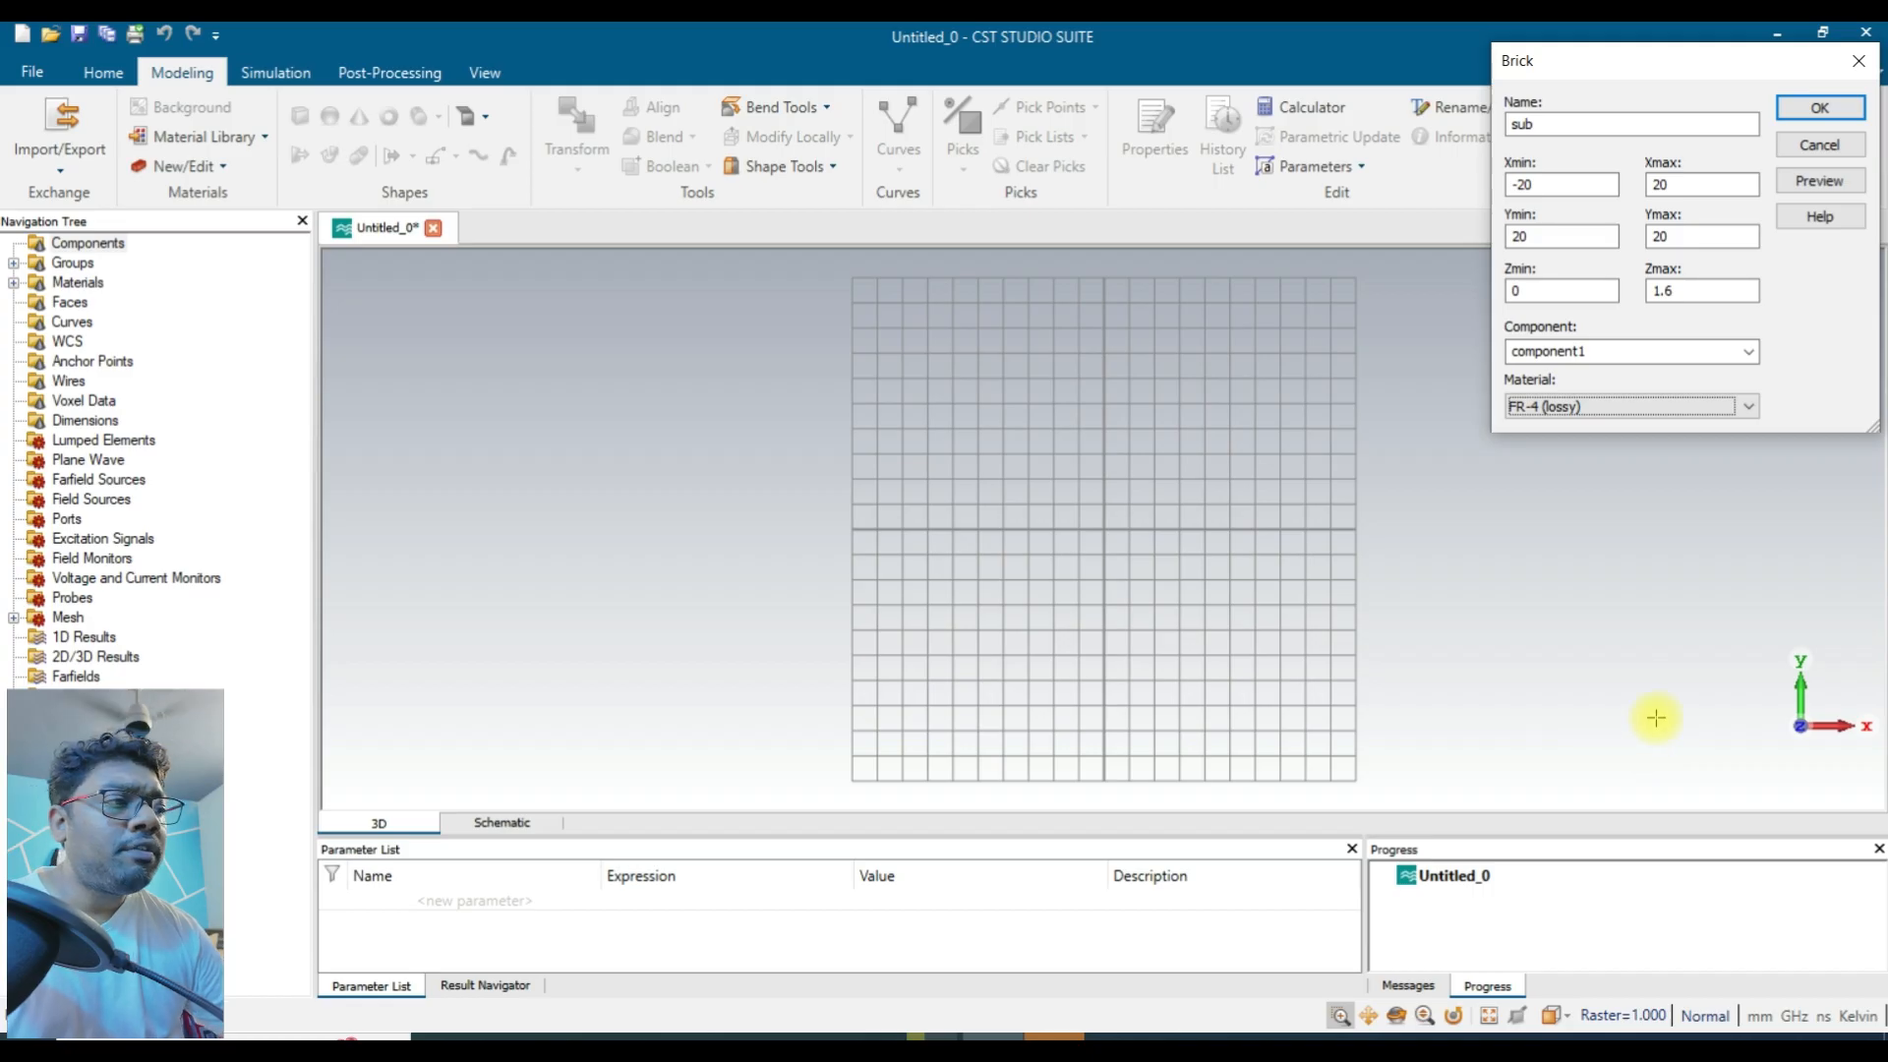
Preview the substrate brick, correct its Ymin to -20, and create it.
click(1819, 180)
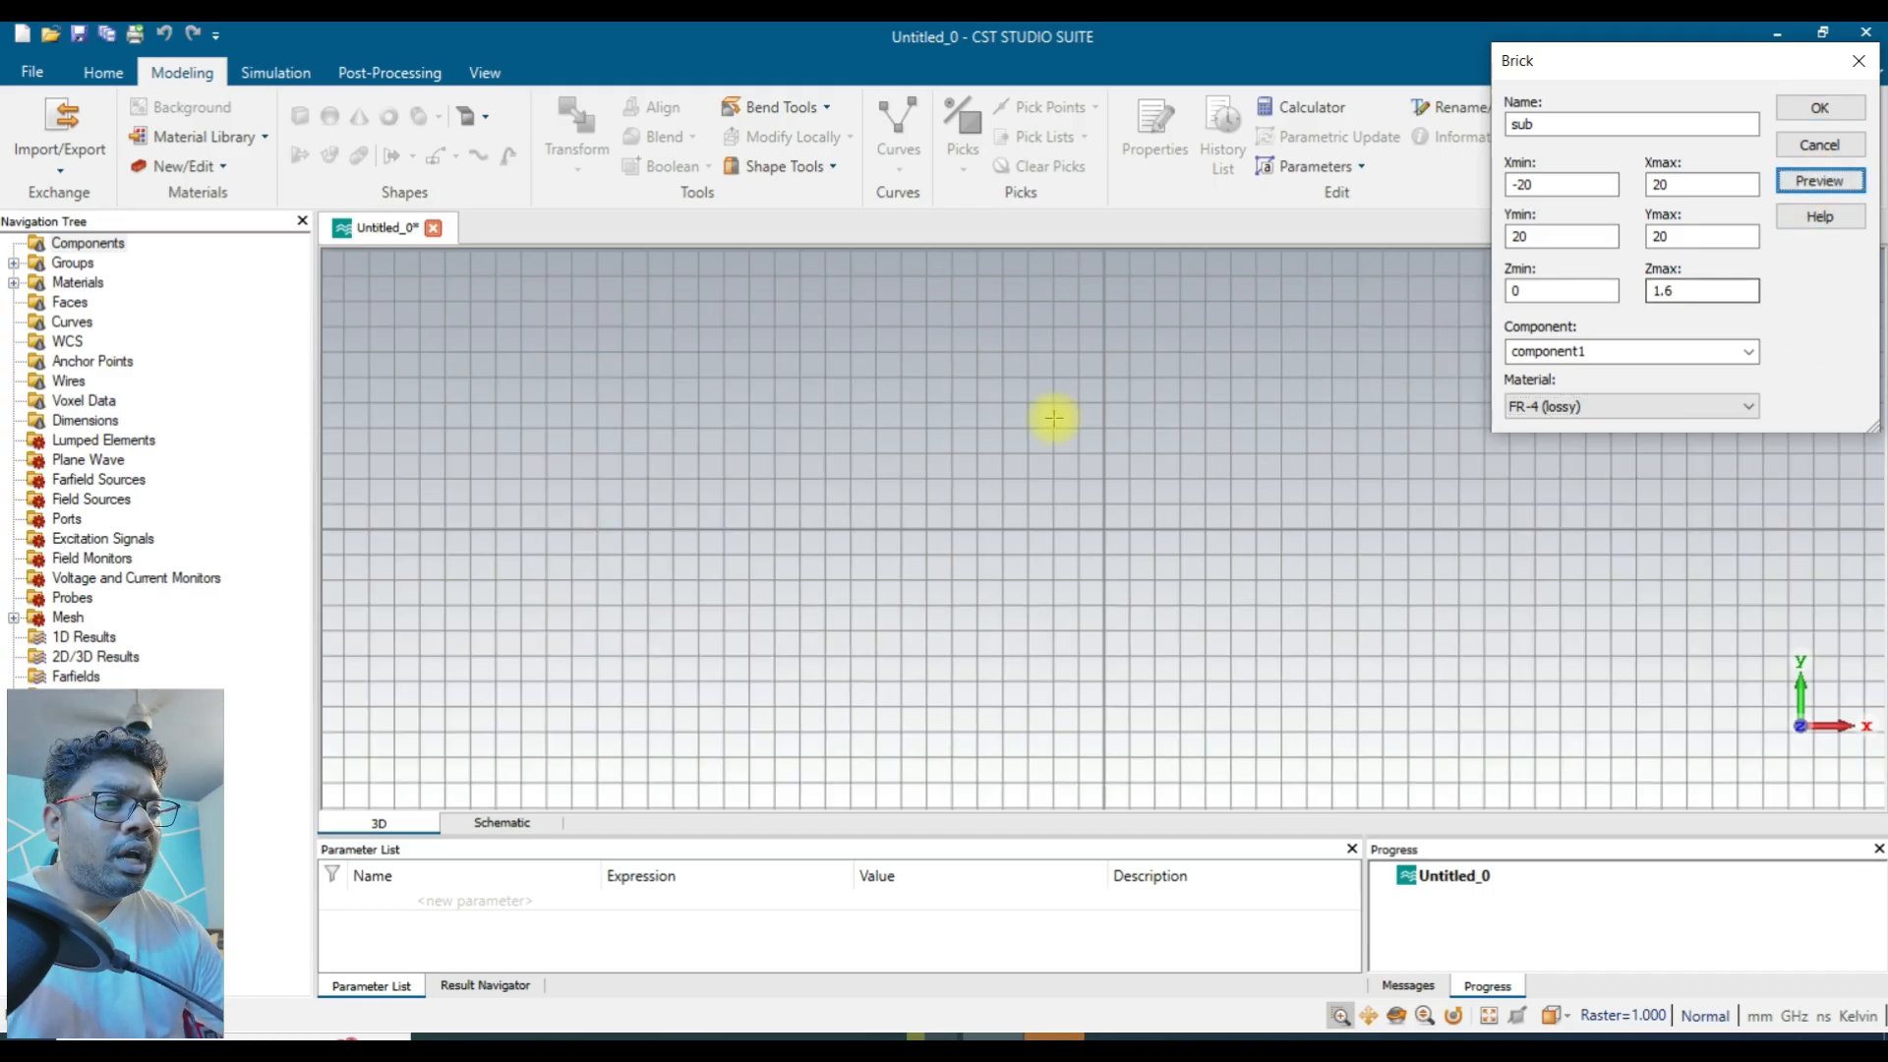
scroll(1076, 426, down, 5)
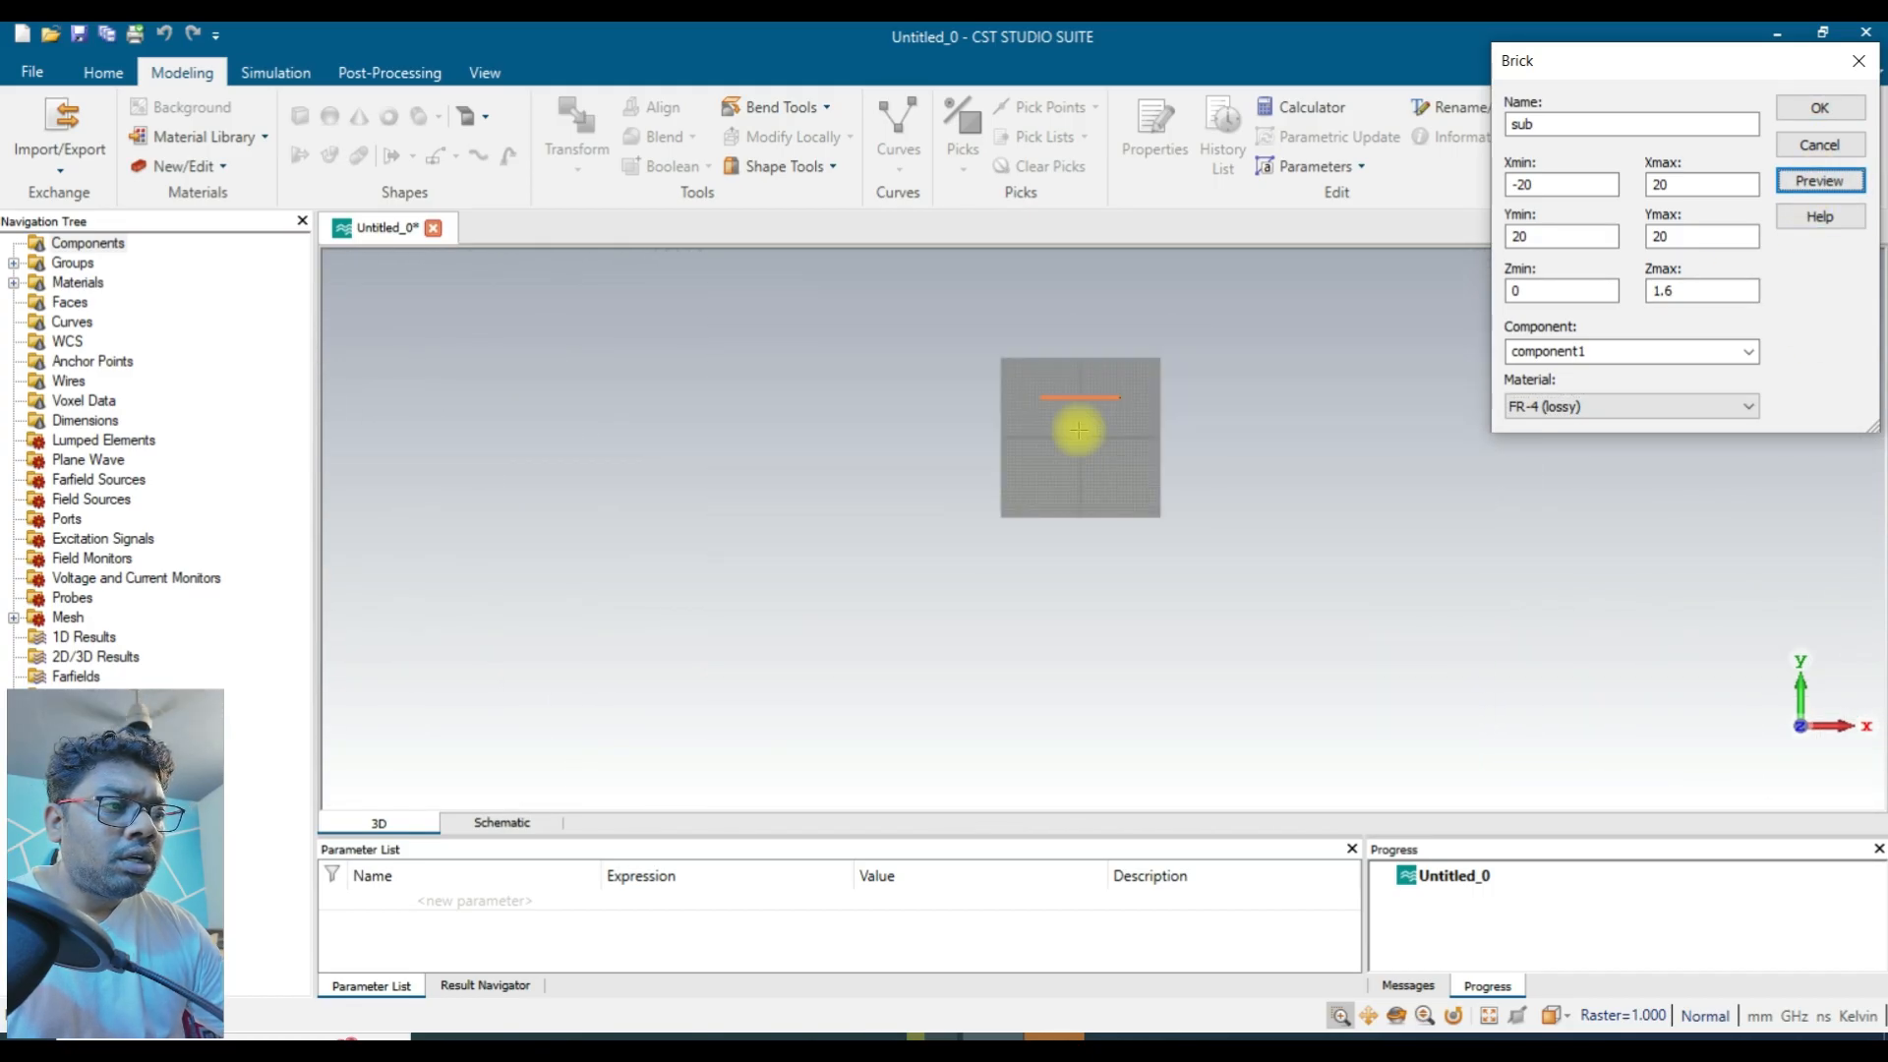
click(1512, 238)
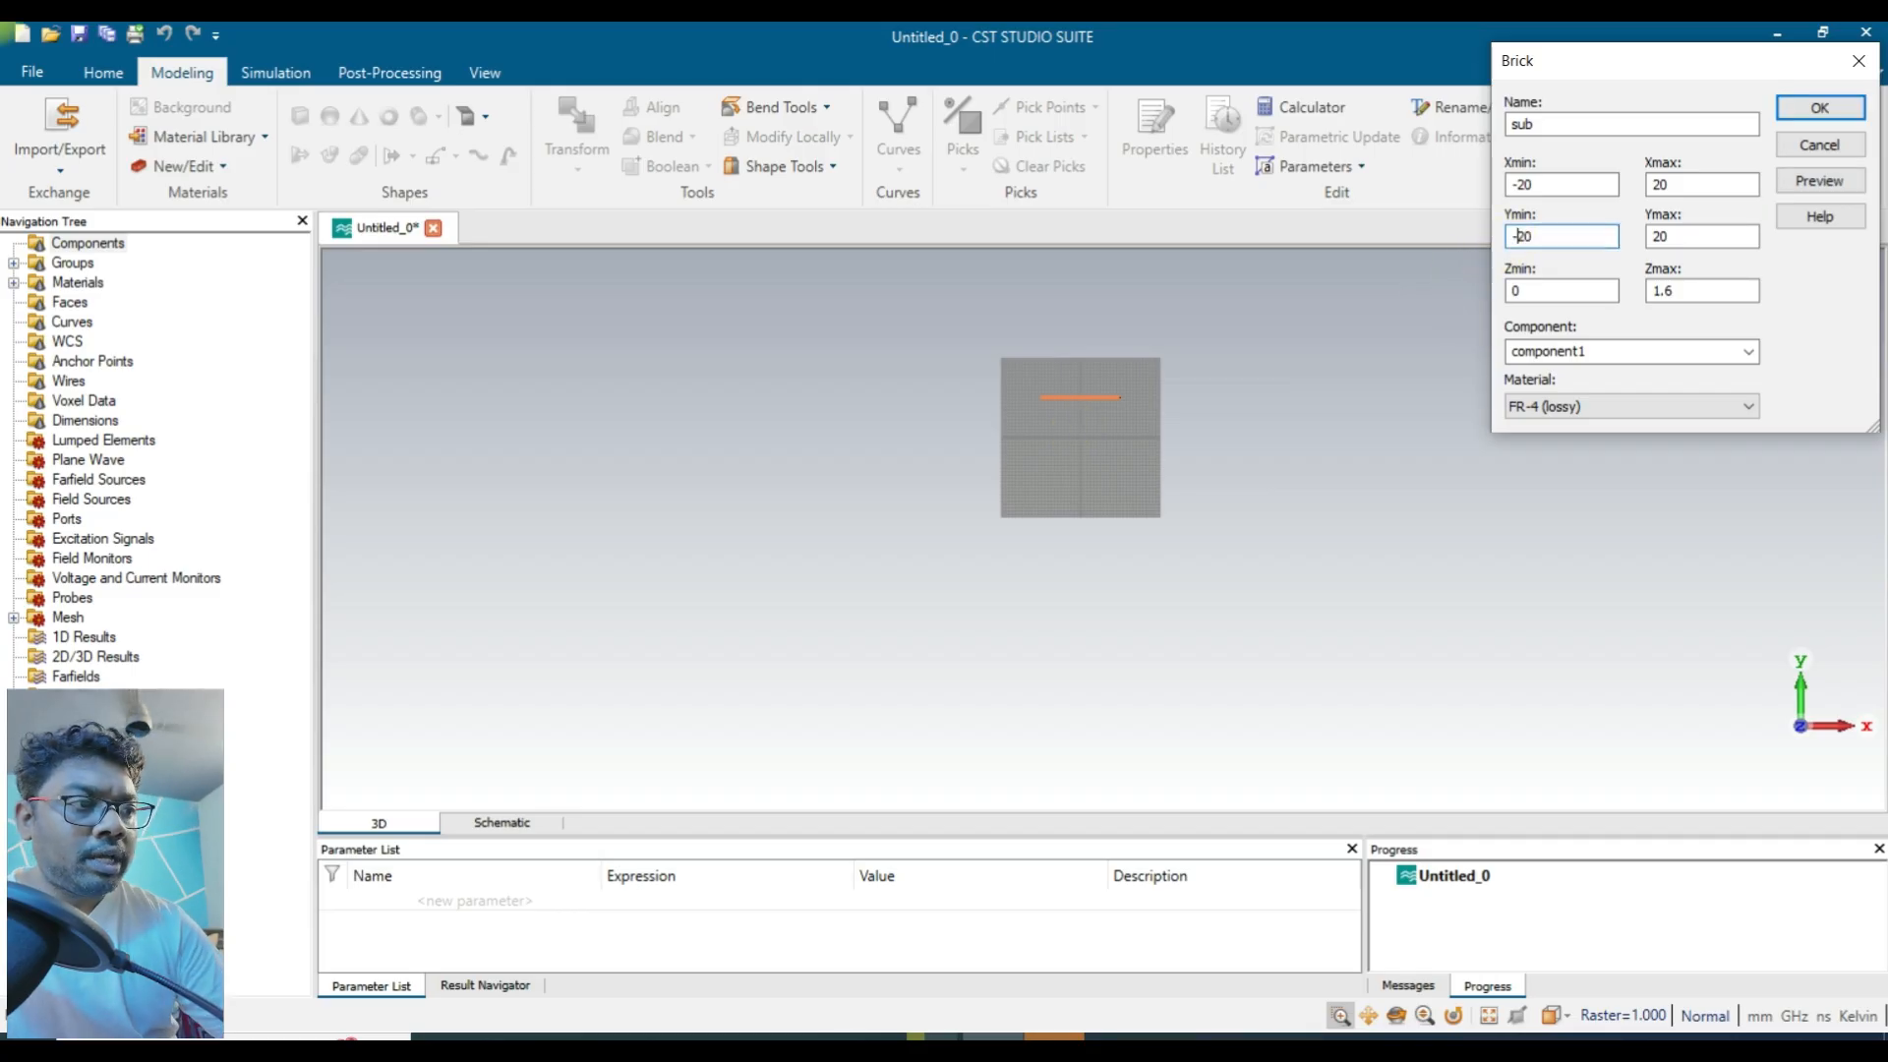
click(1820, 181)
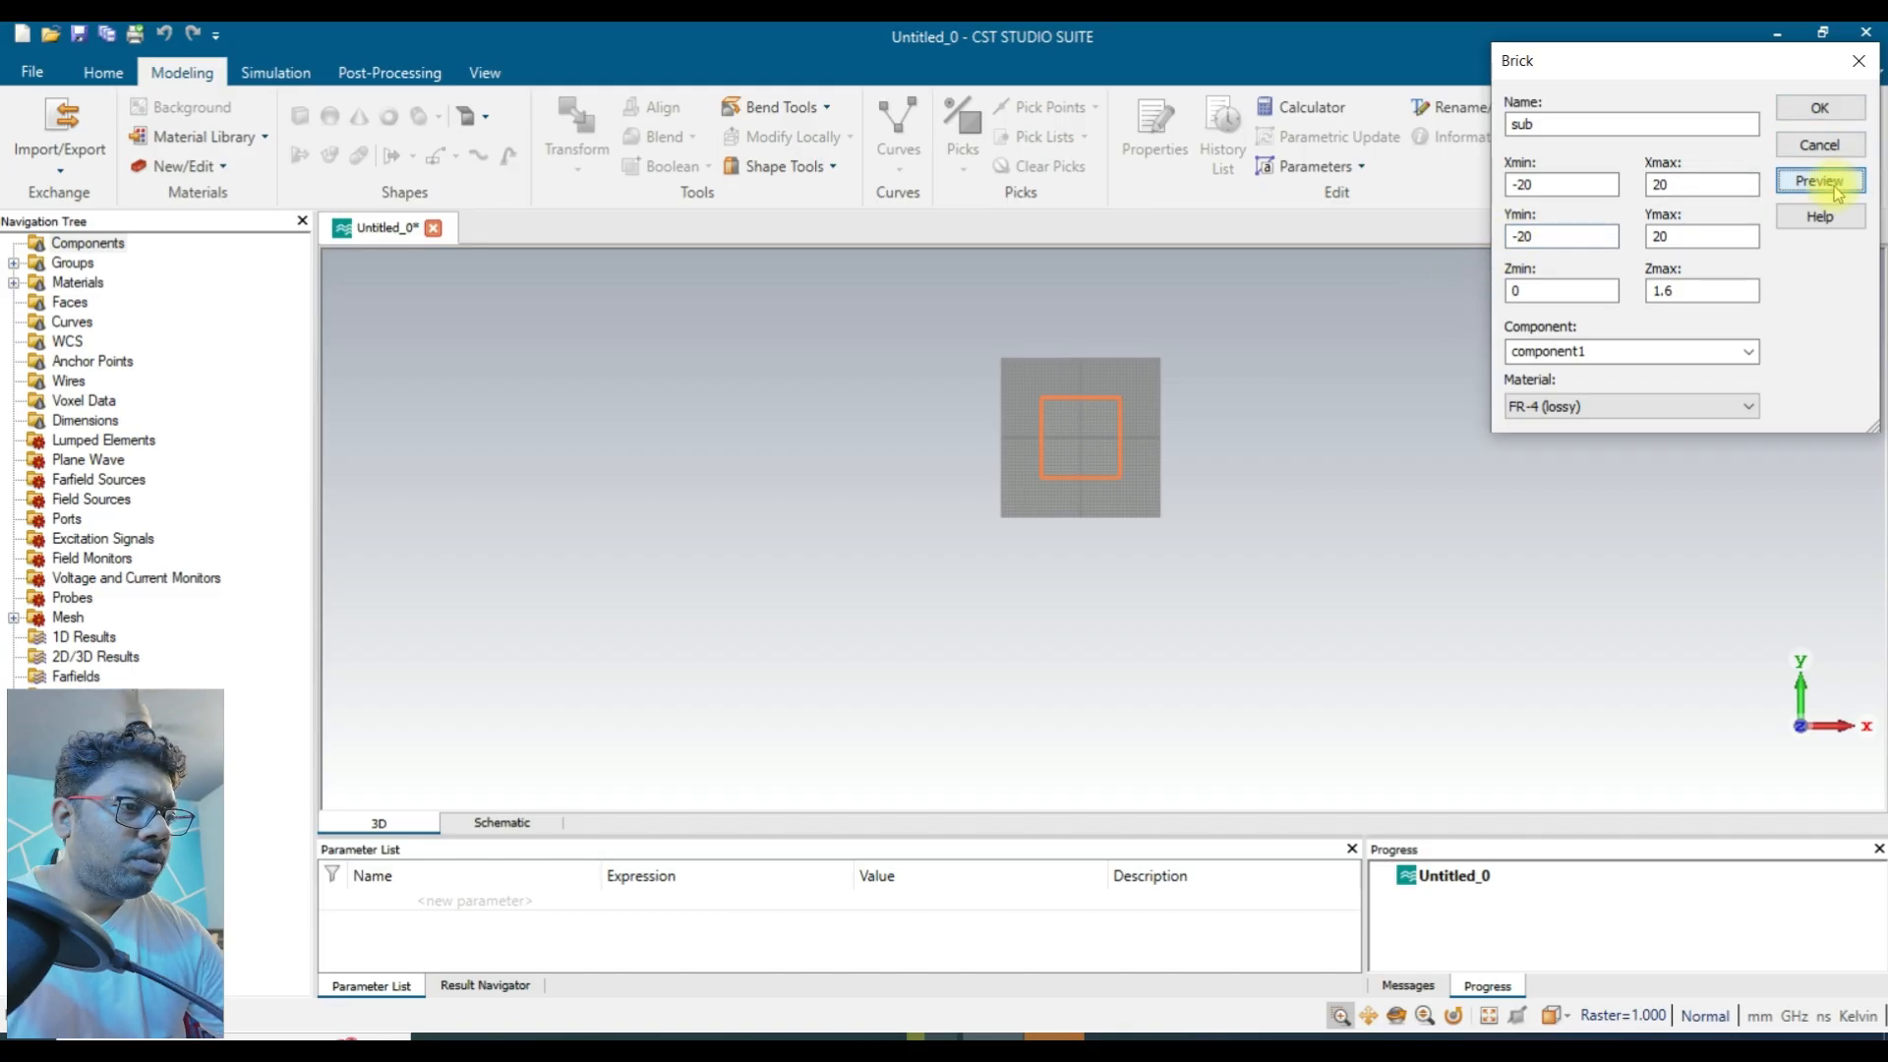
scroll(1141, 374, up, 5)
scroll(1142, 374, up, 2)
scroll(1150, 373, down, 6)
scroll(1164, 374, up, 2)
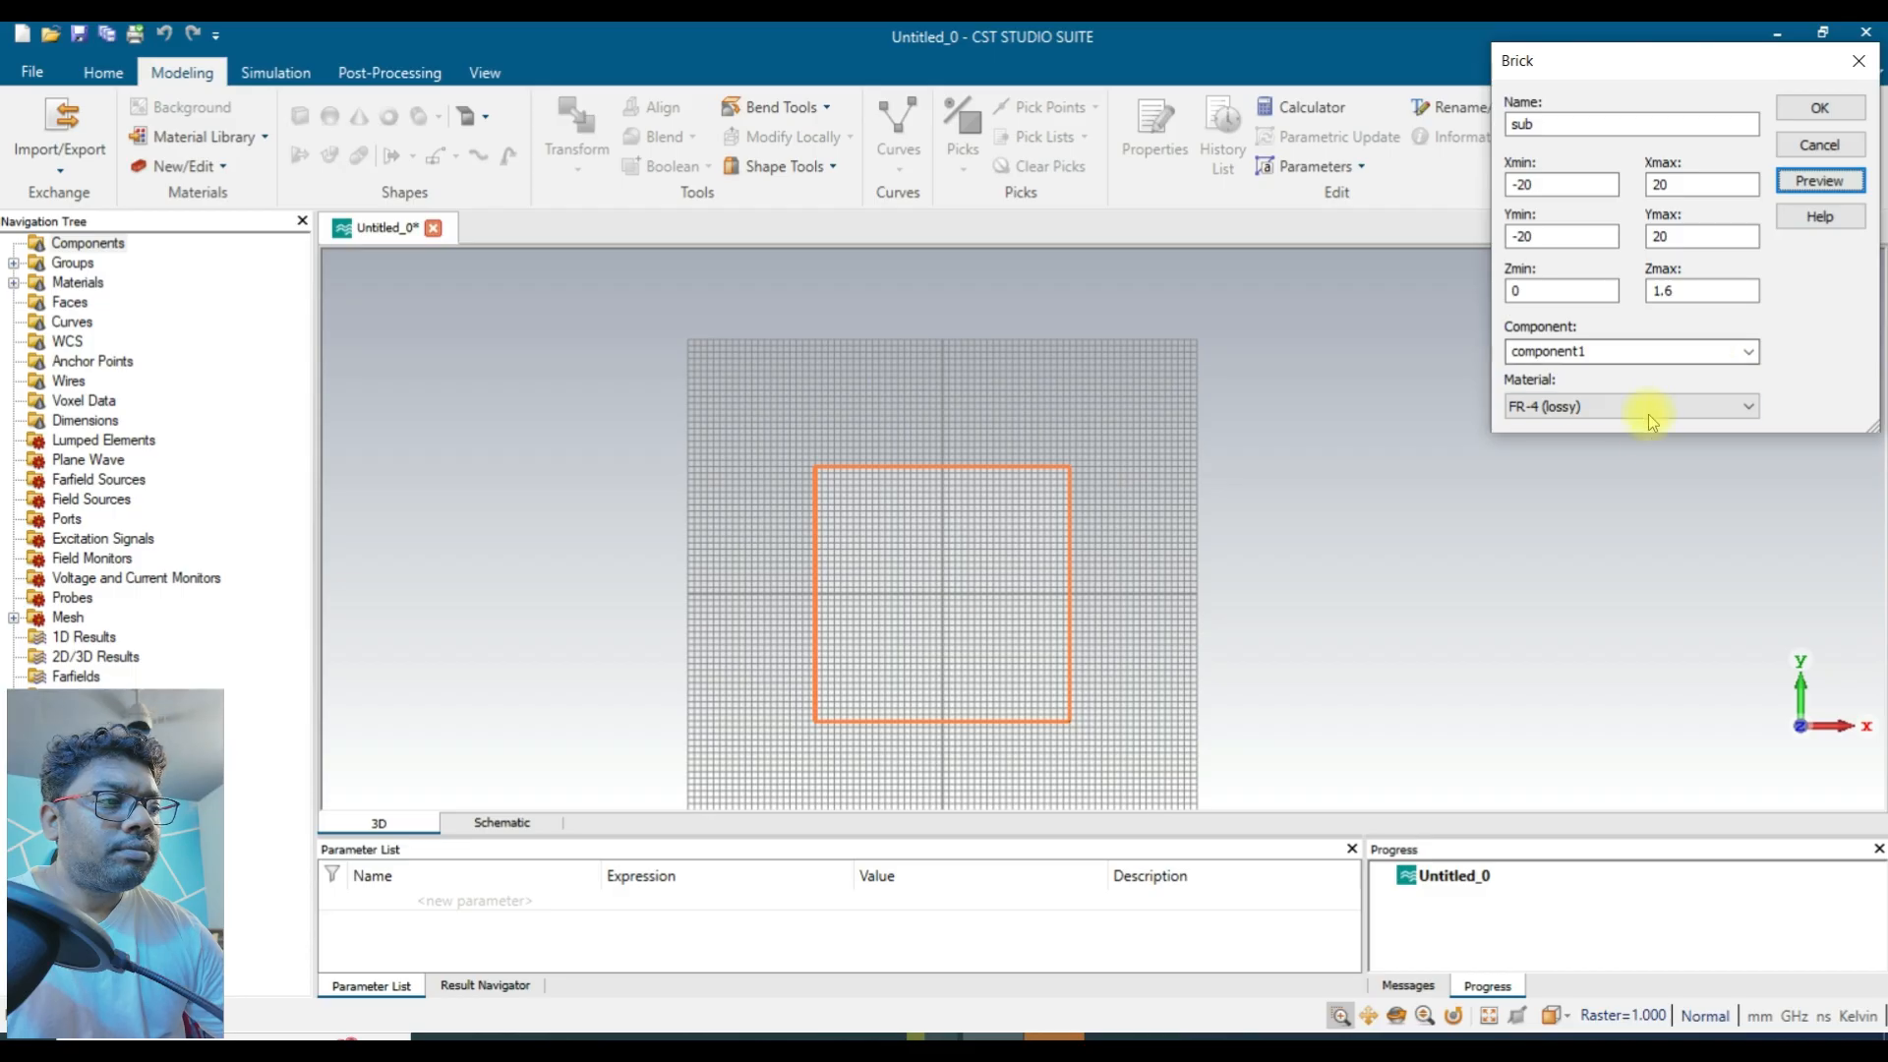
click(1821, 109)
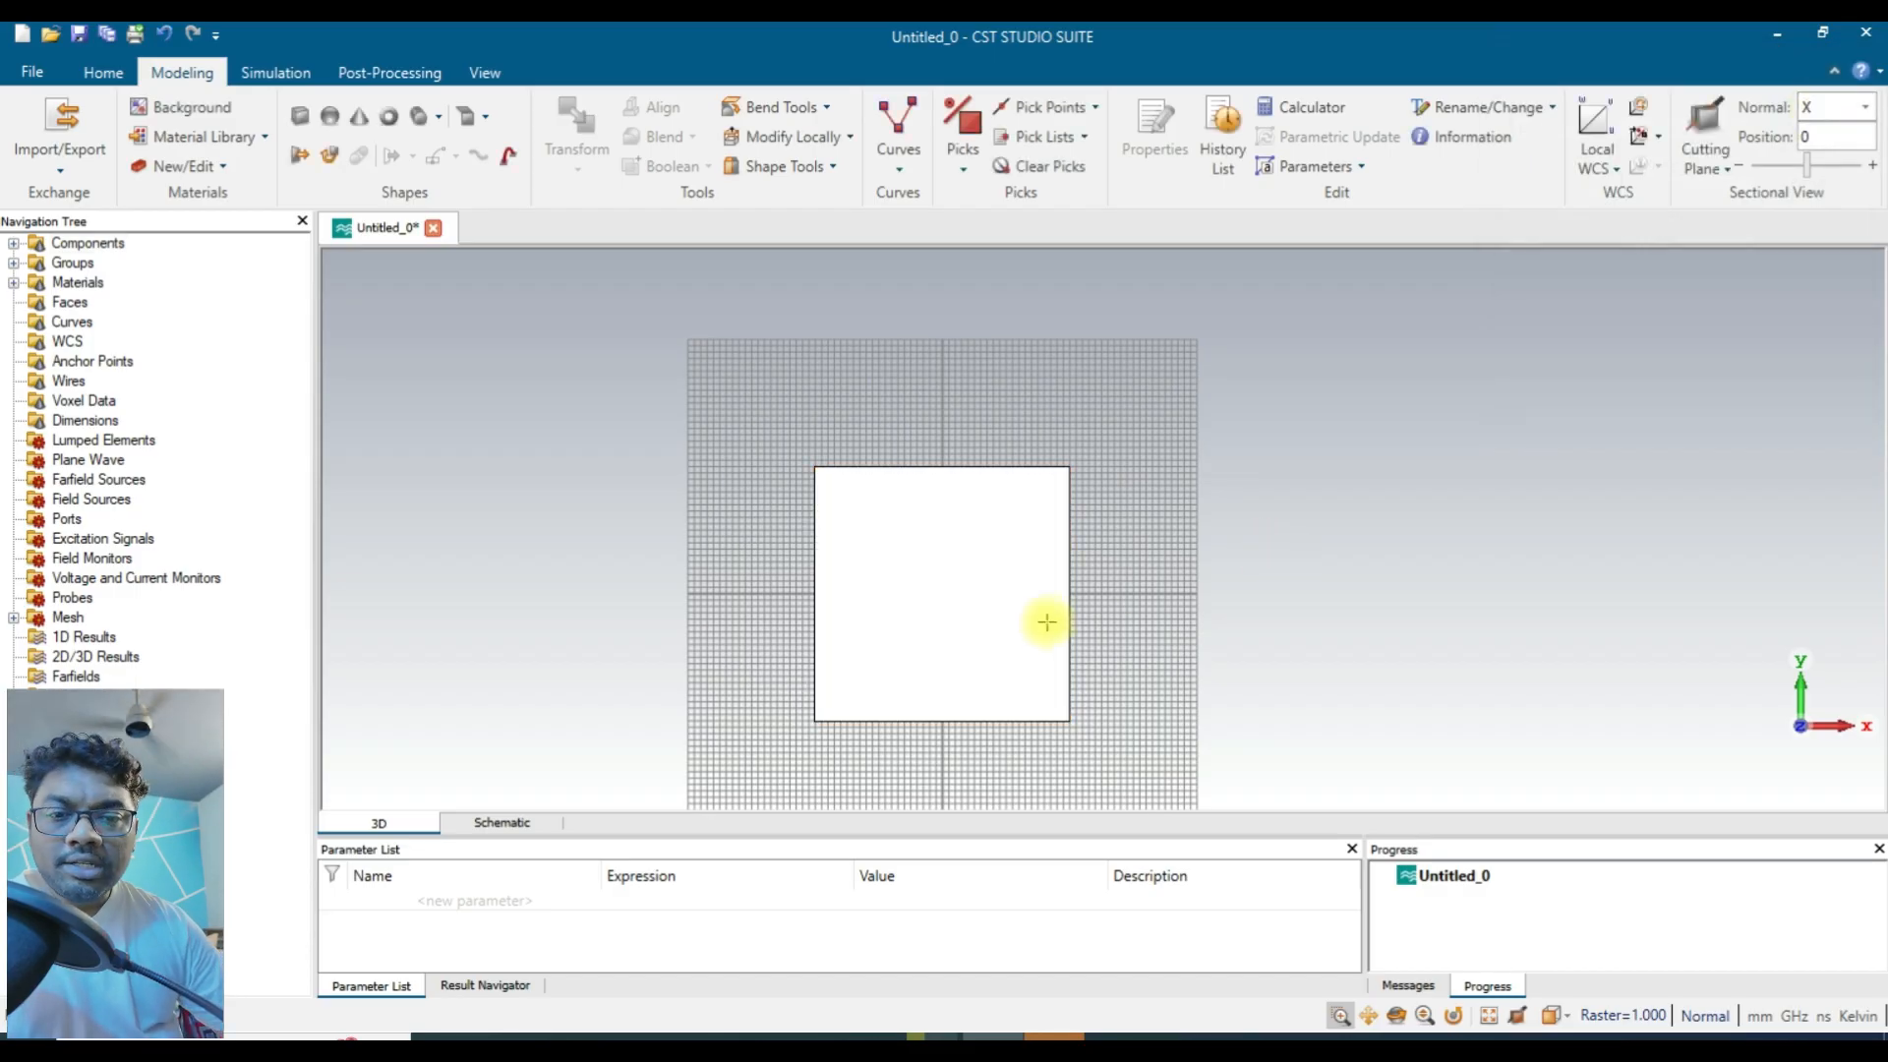
Start a cylinder through numeric entry, name it patch, and set its outer radius to 10.
scroll(1028, 669, up, 2)
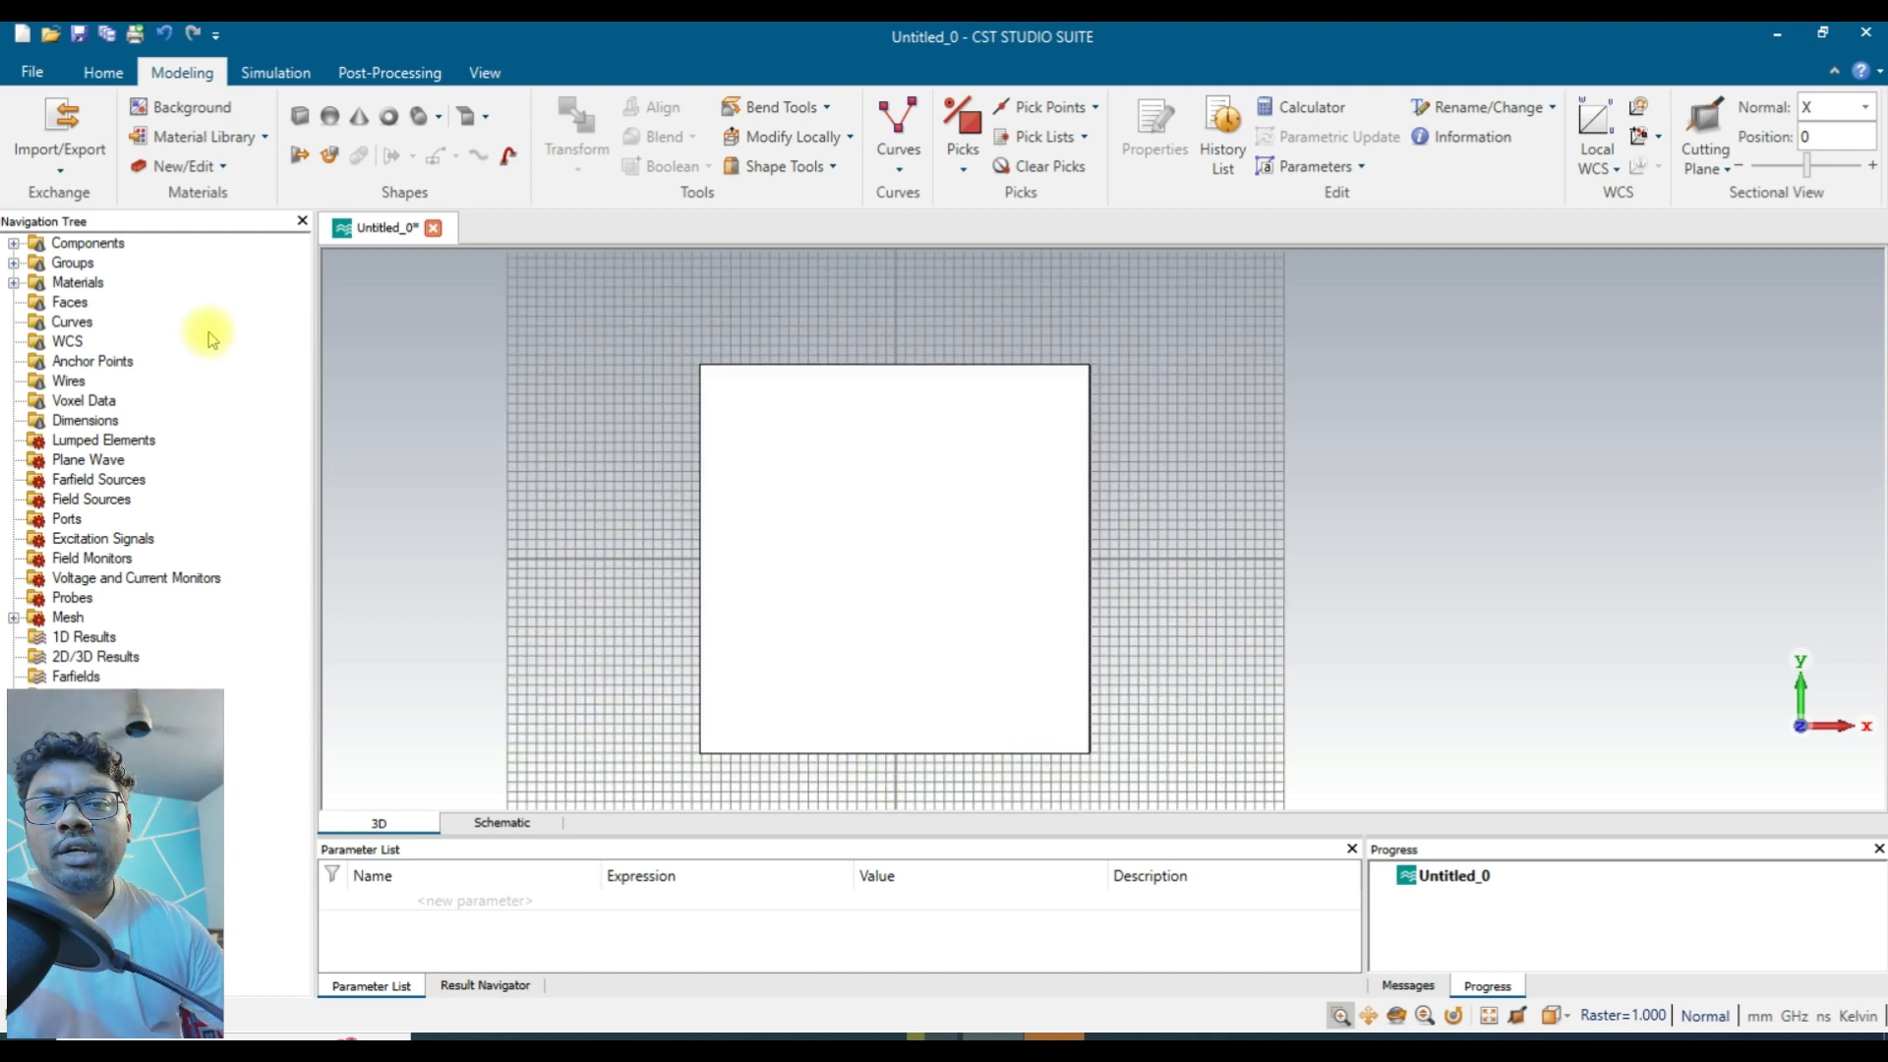
click(438, 122)
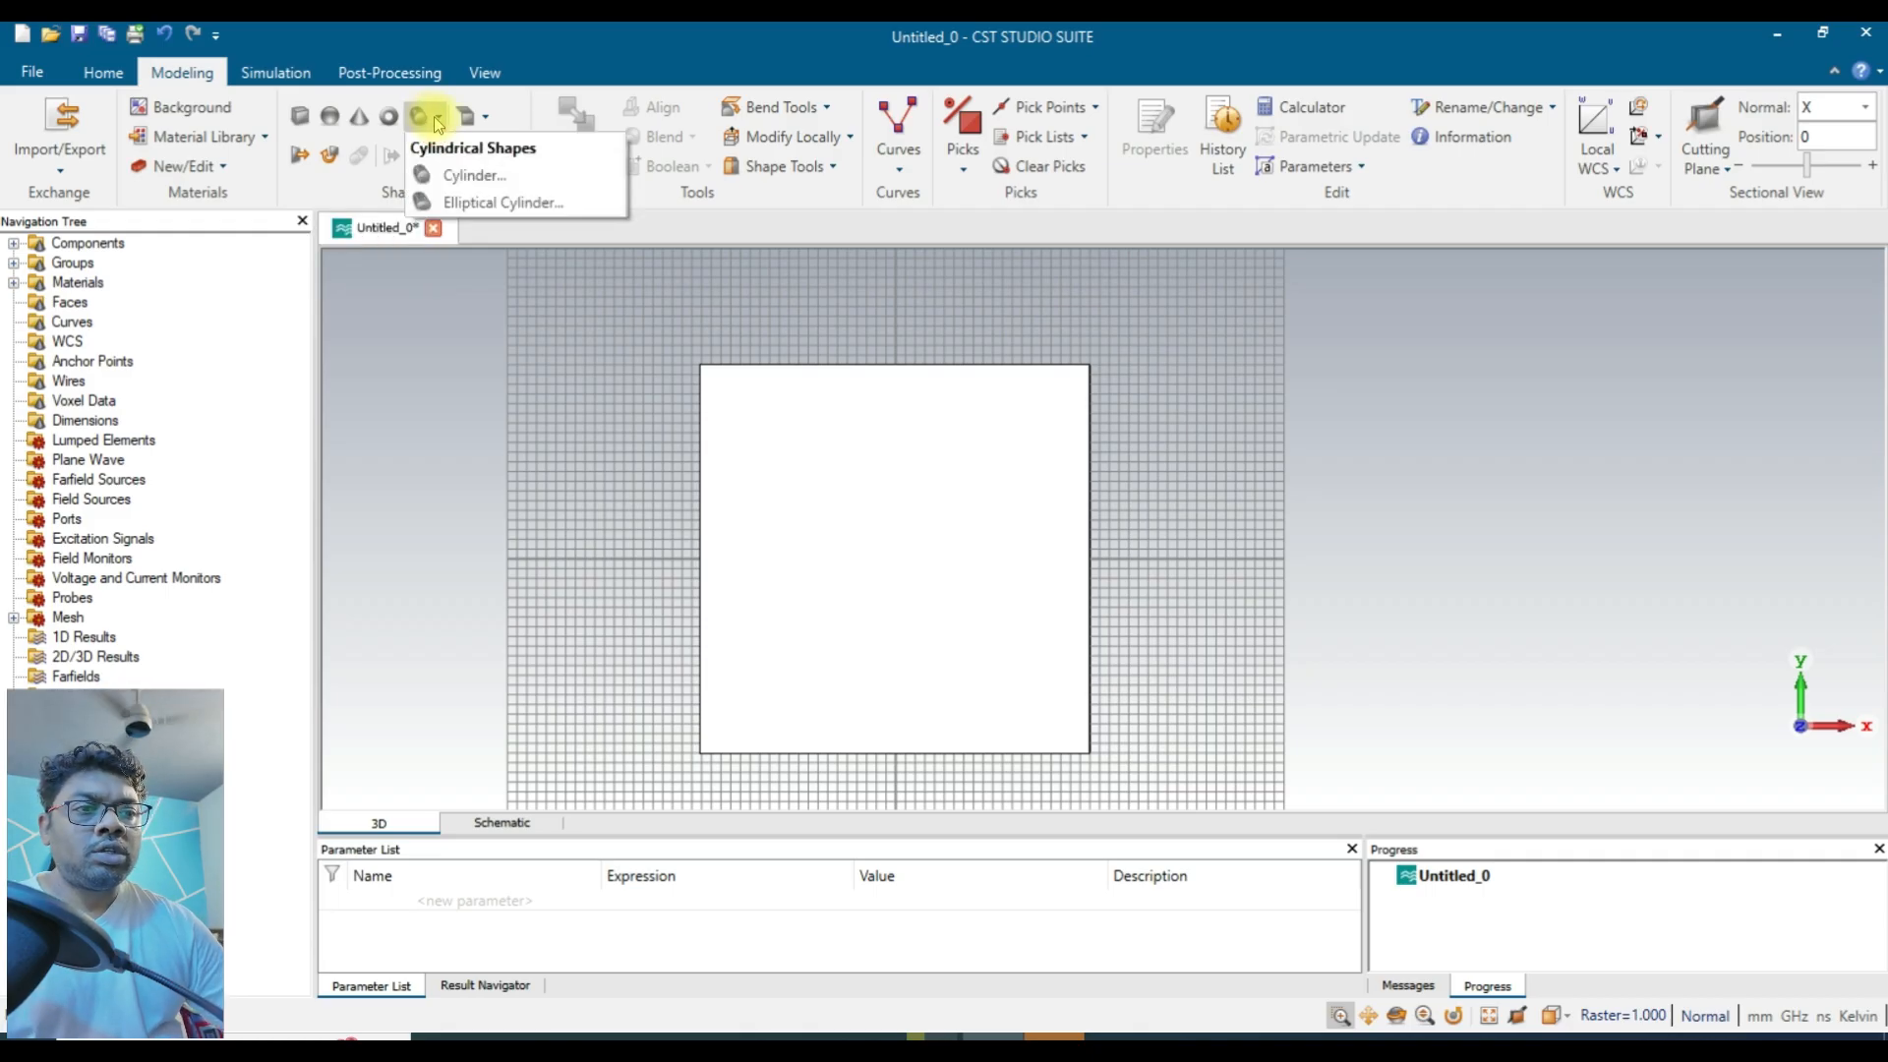
click(478, 178)
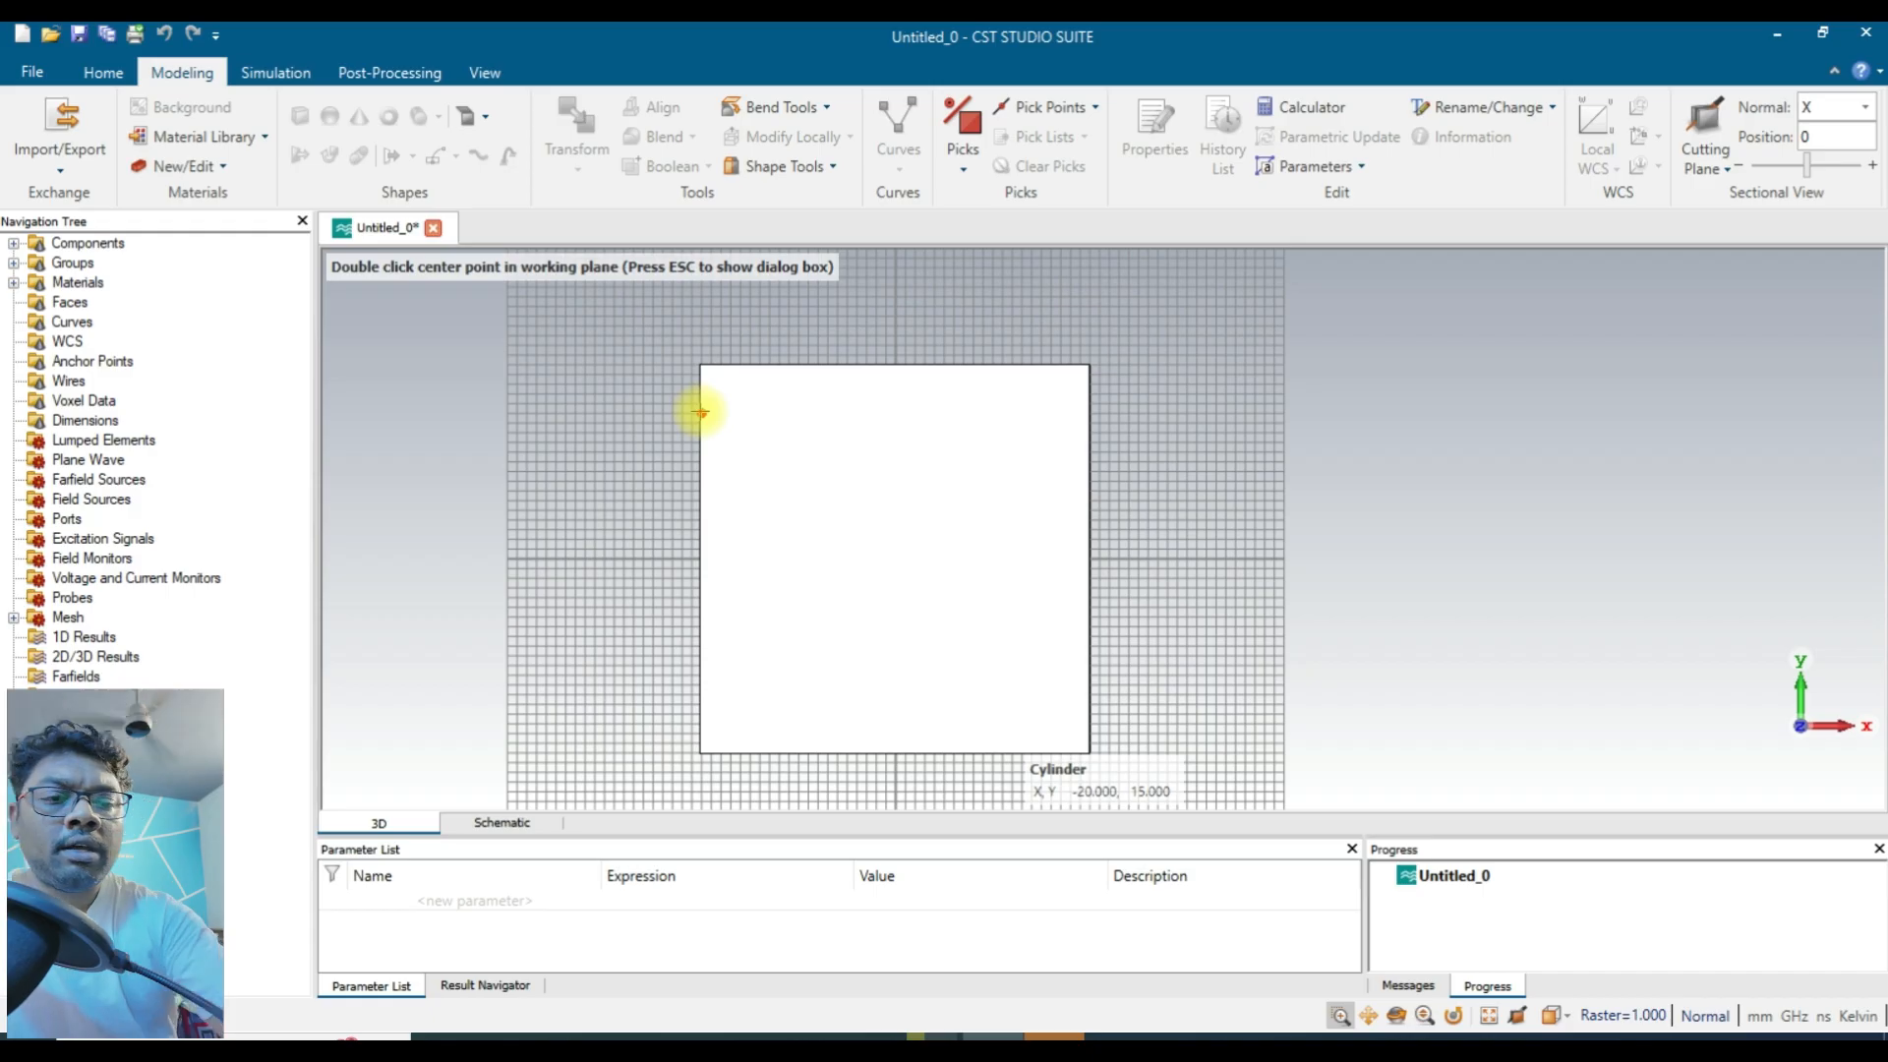
key(Escape)
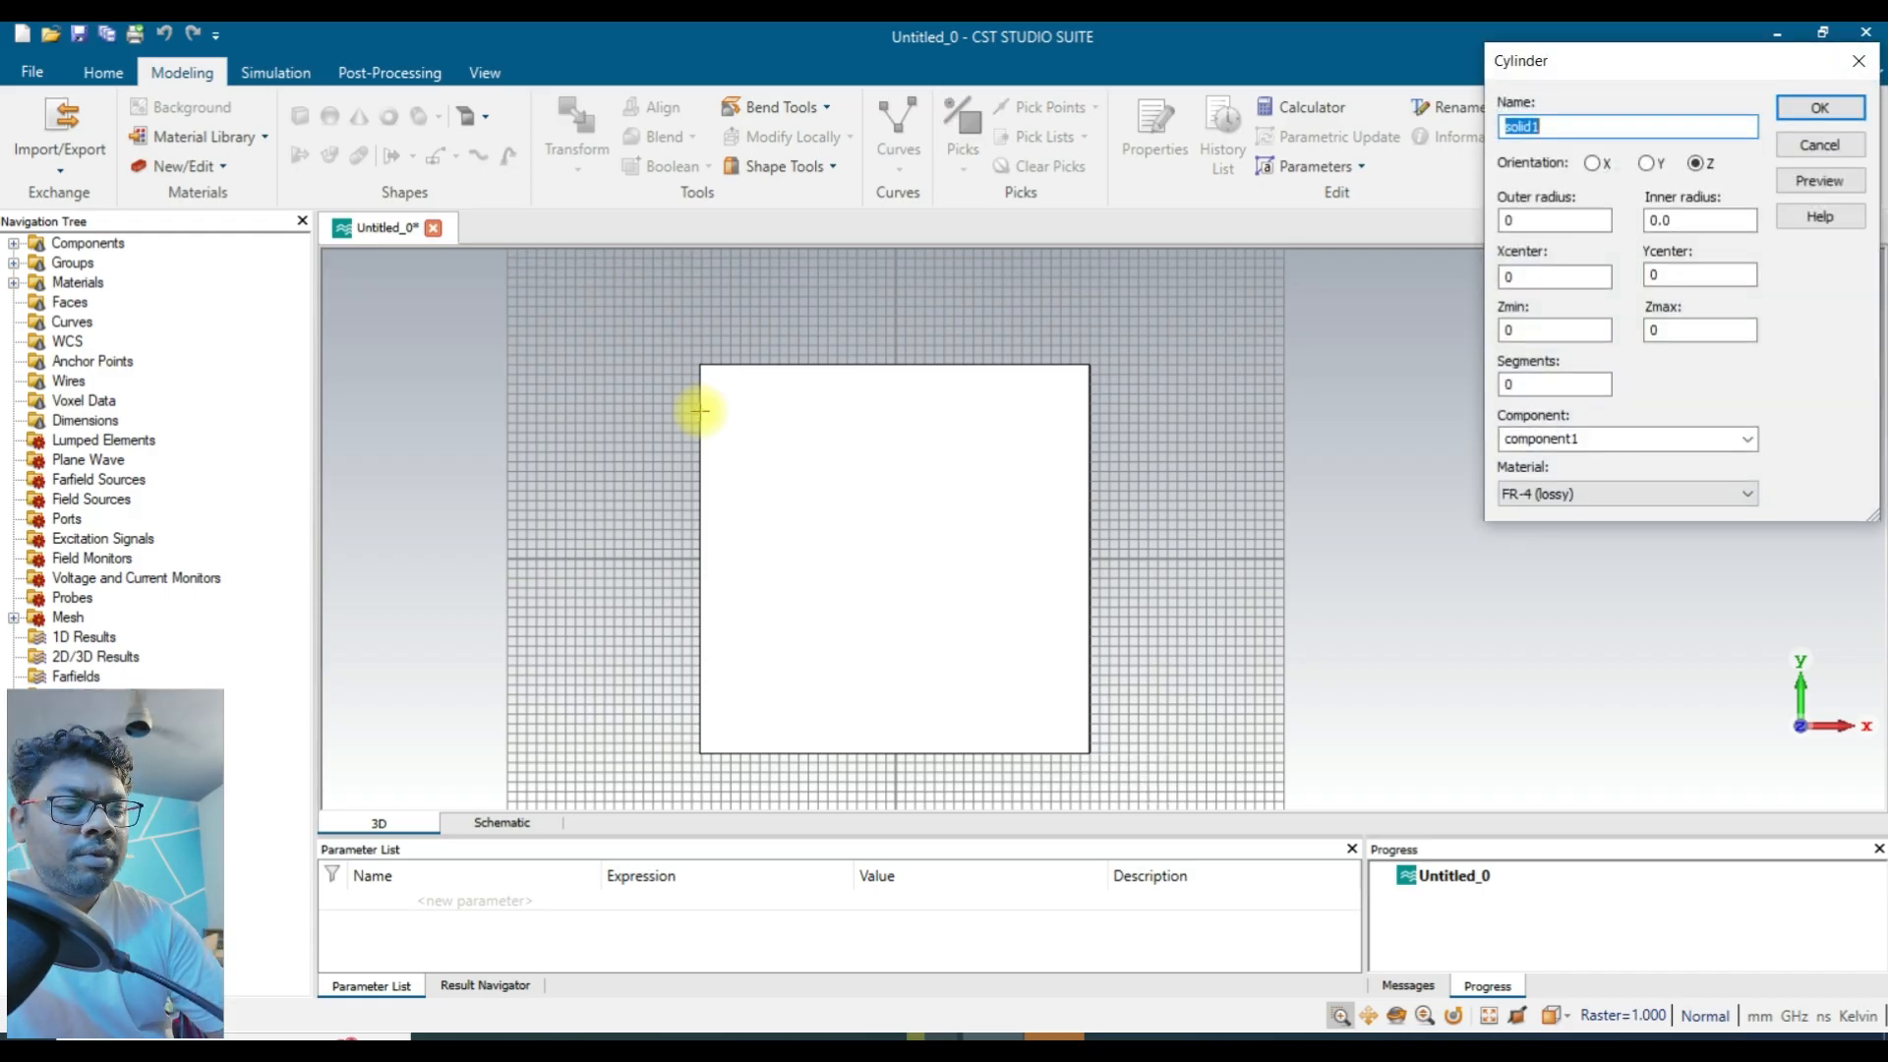
text(patch)
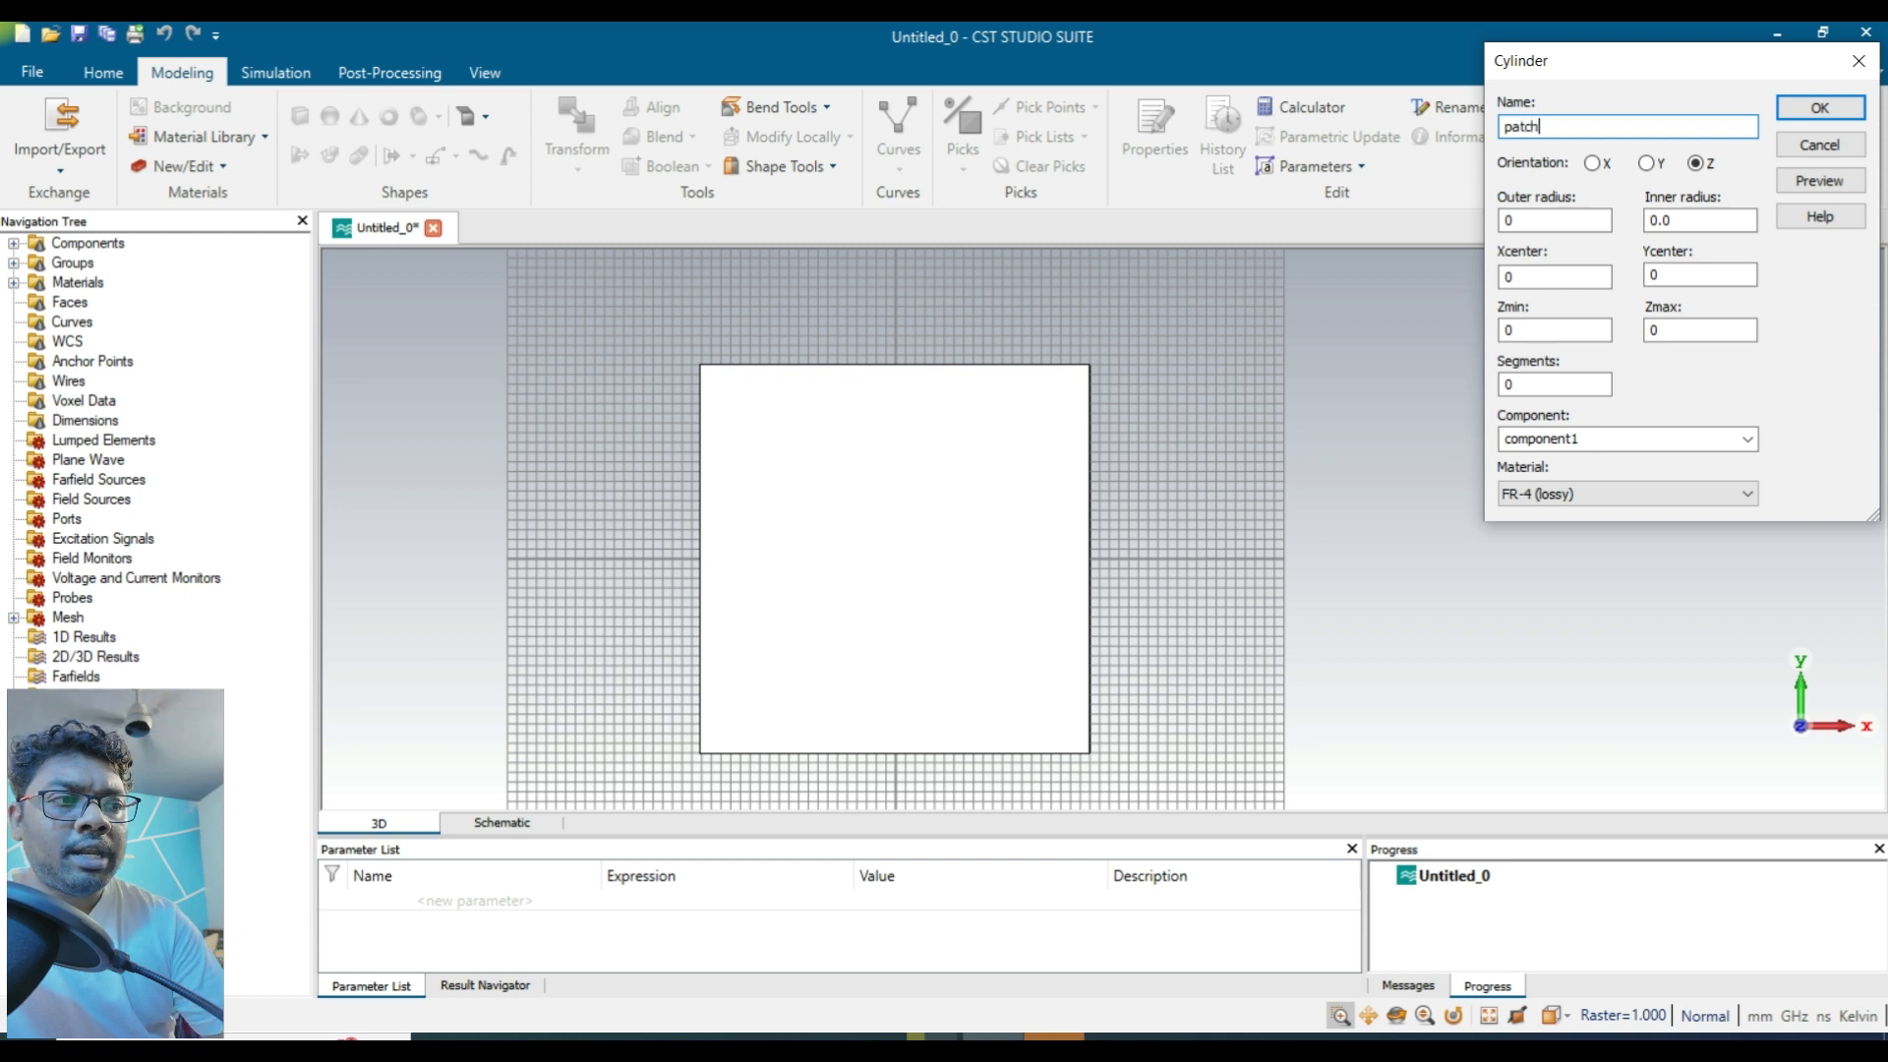
key(Tab)
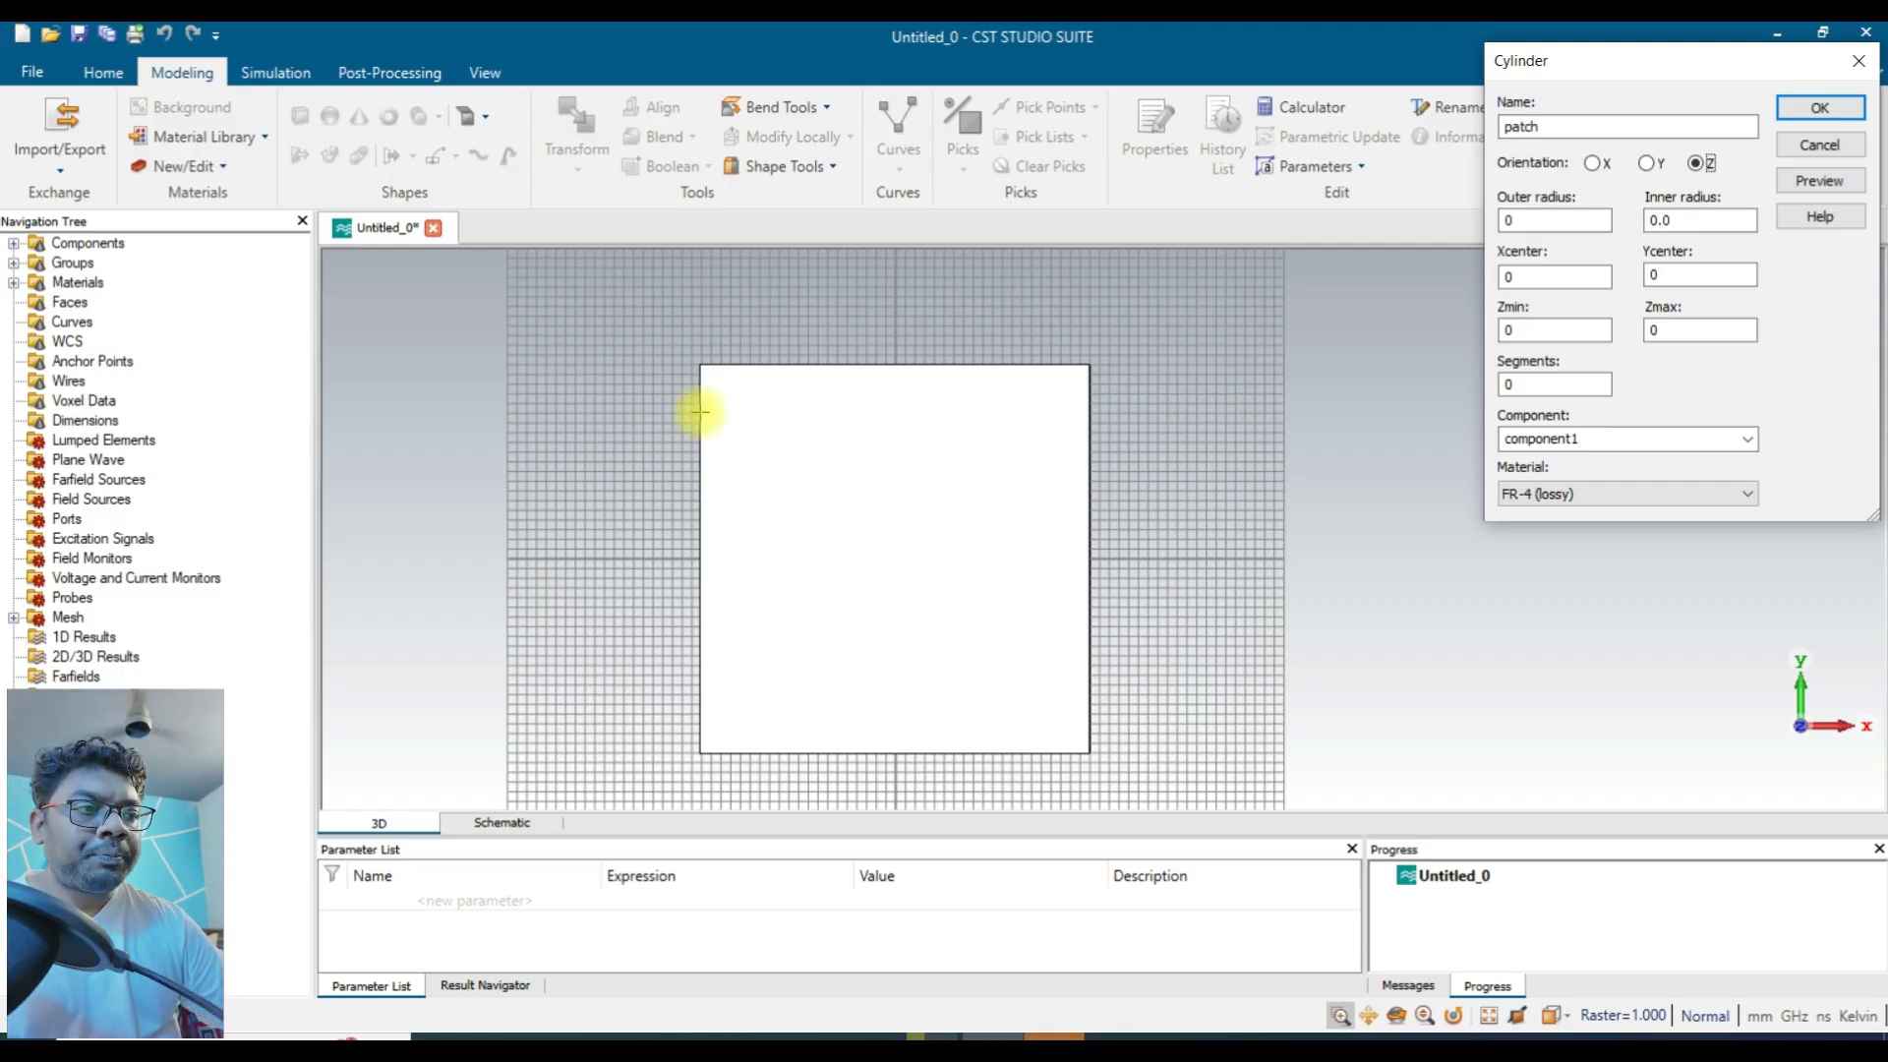
click(1588, 223)
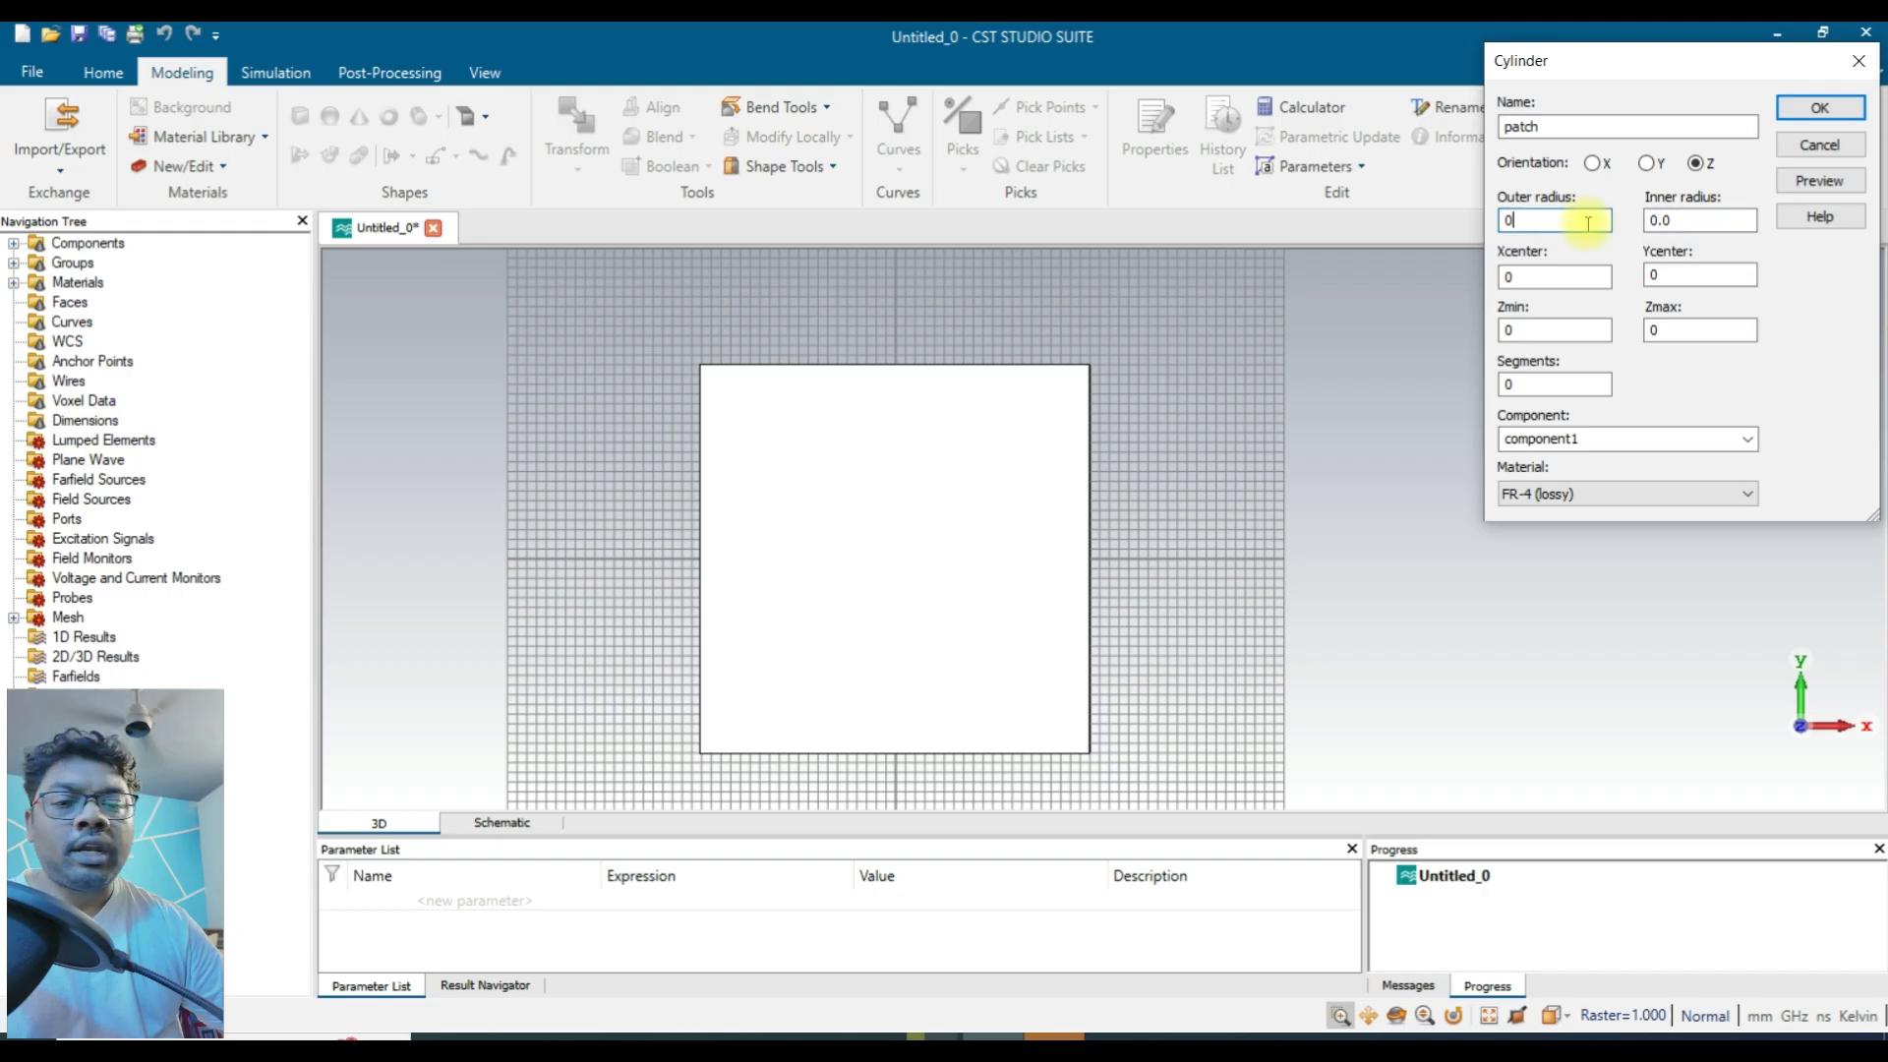
key(BackSpace)
text(10)
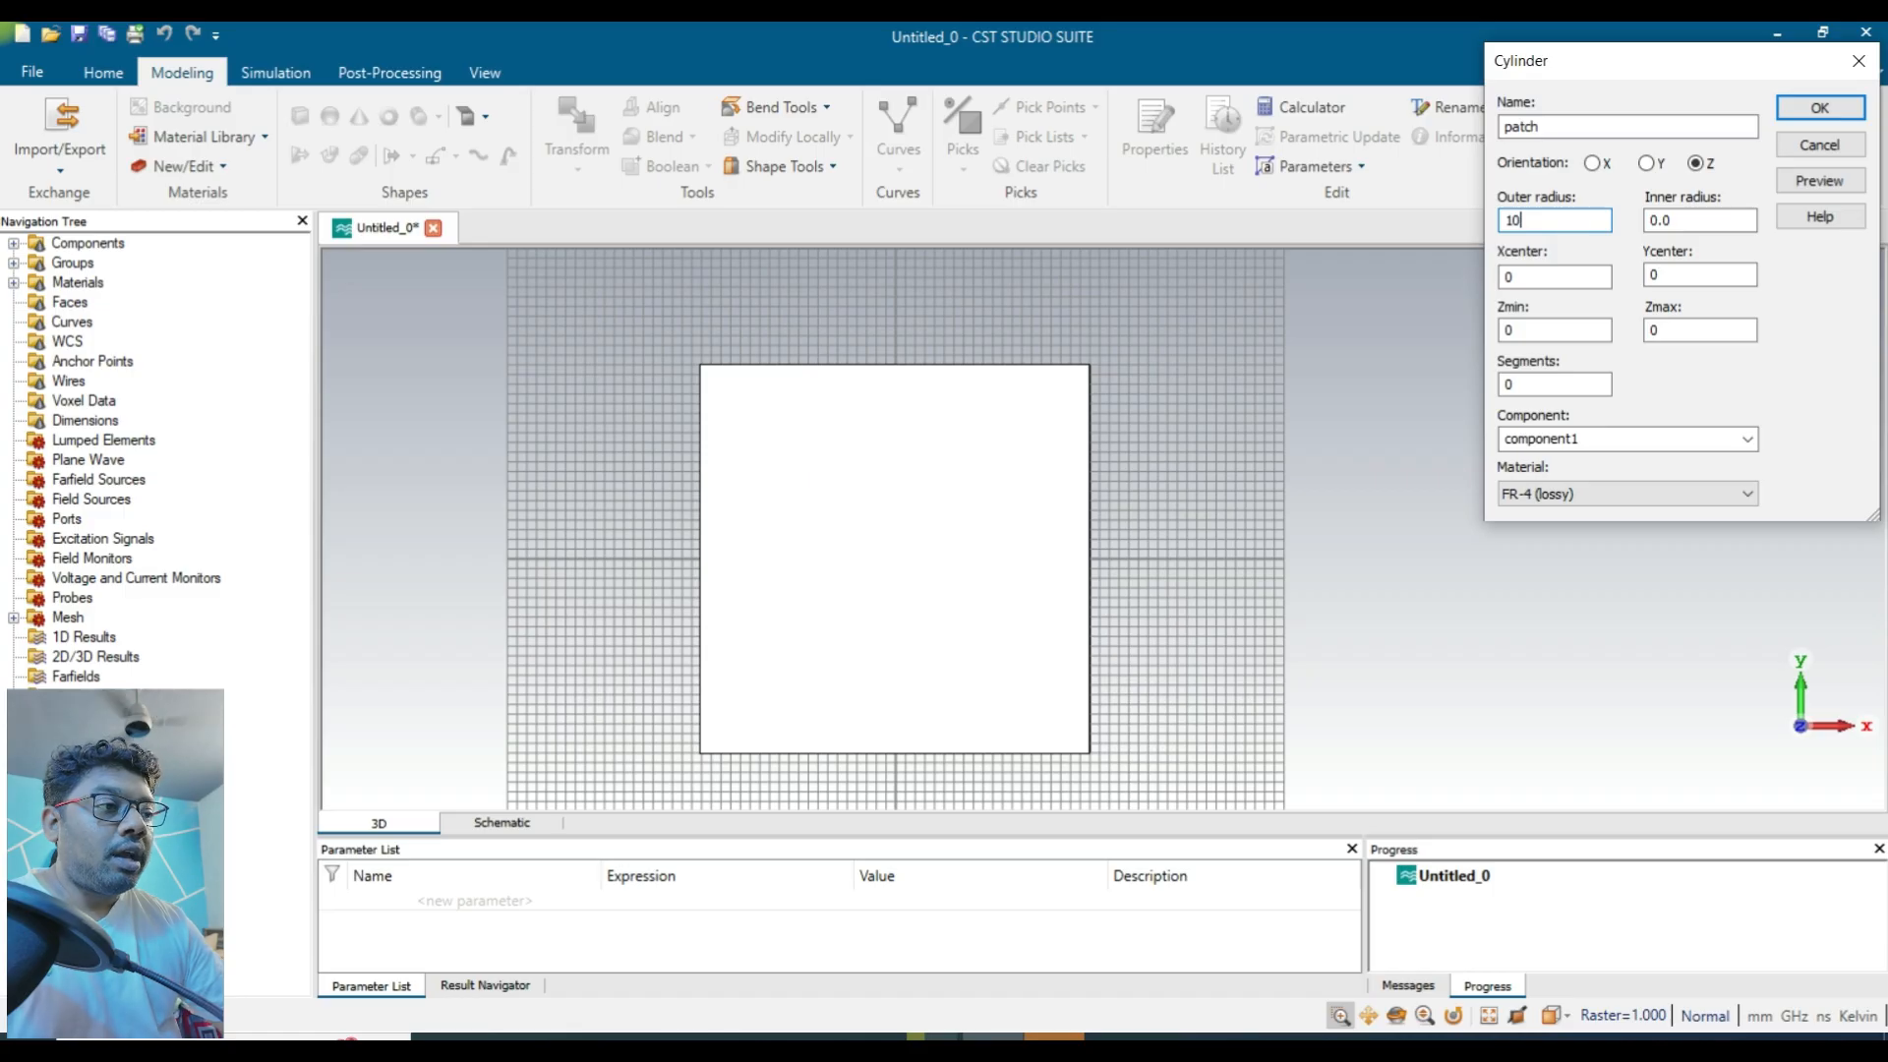
Set the patch cylinder's Zmin to 1.6 and Zmax to 1.635, and preview it.
click(1559, 278)
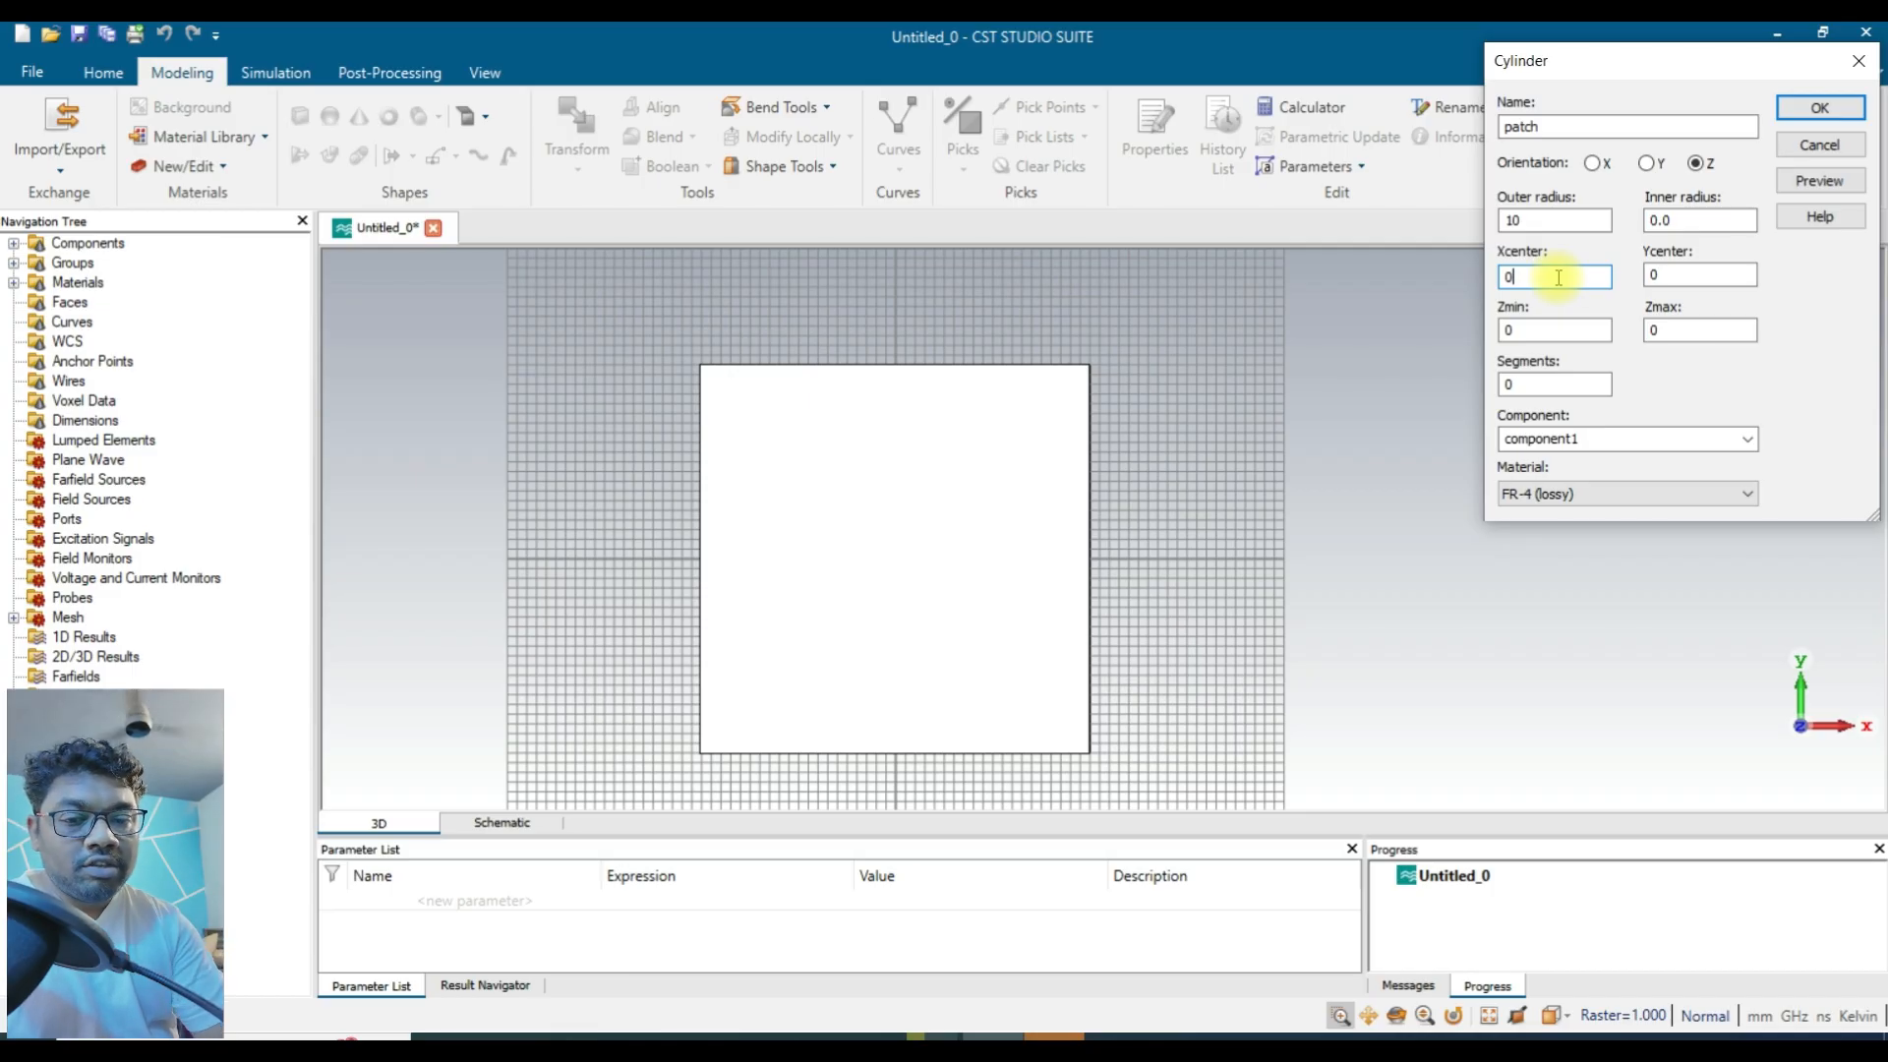
click(1547, 331)
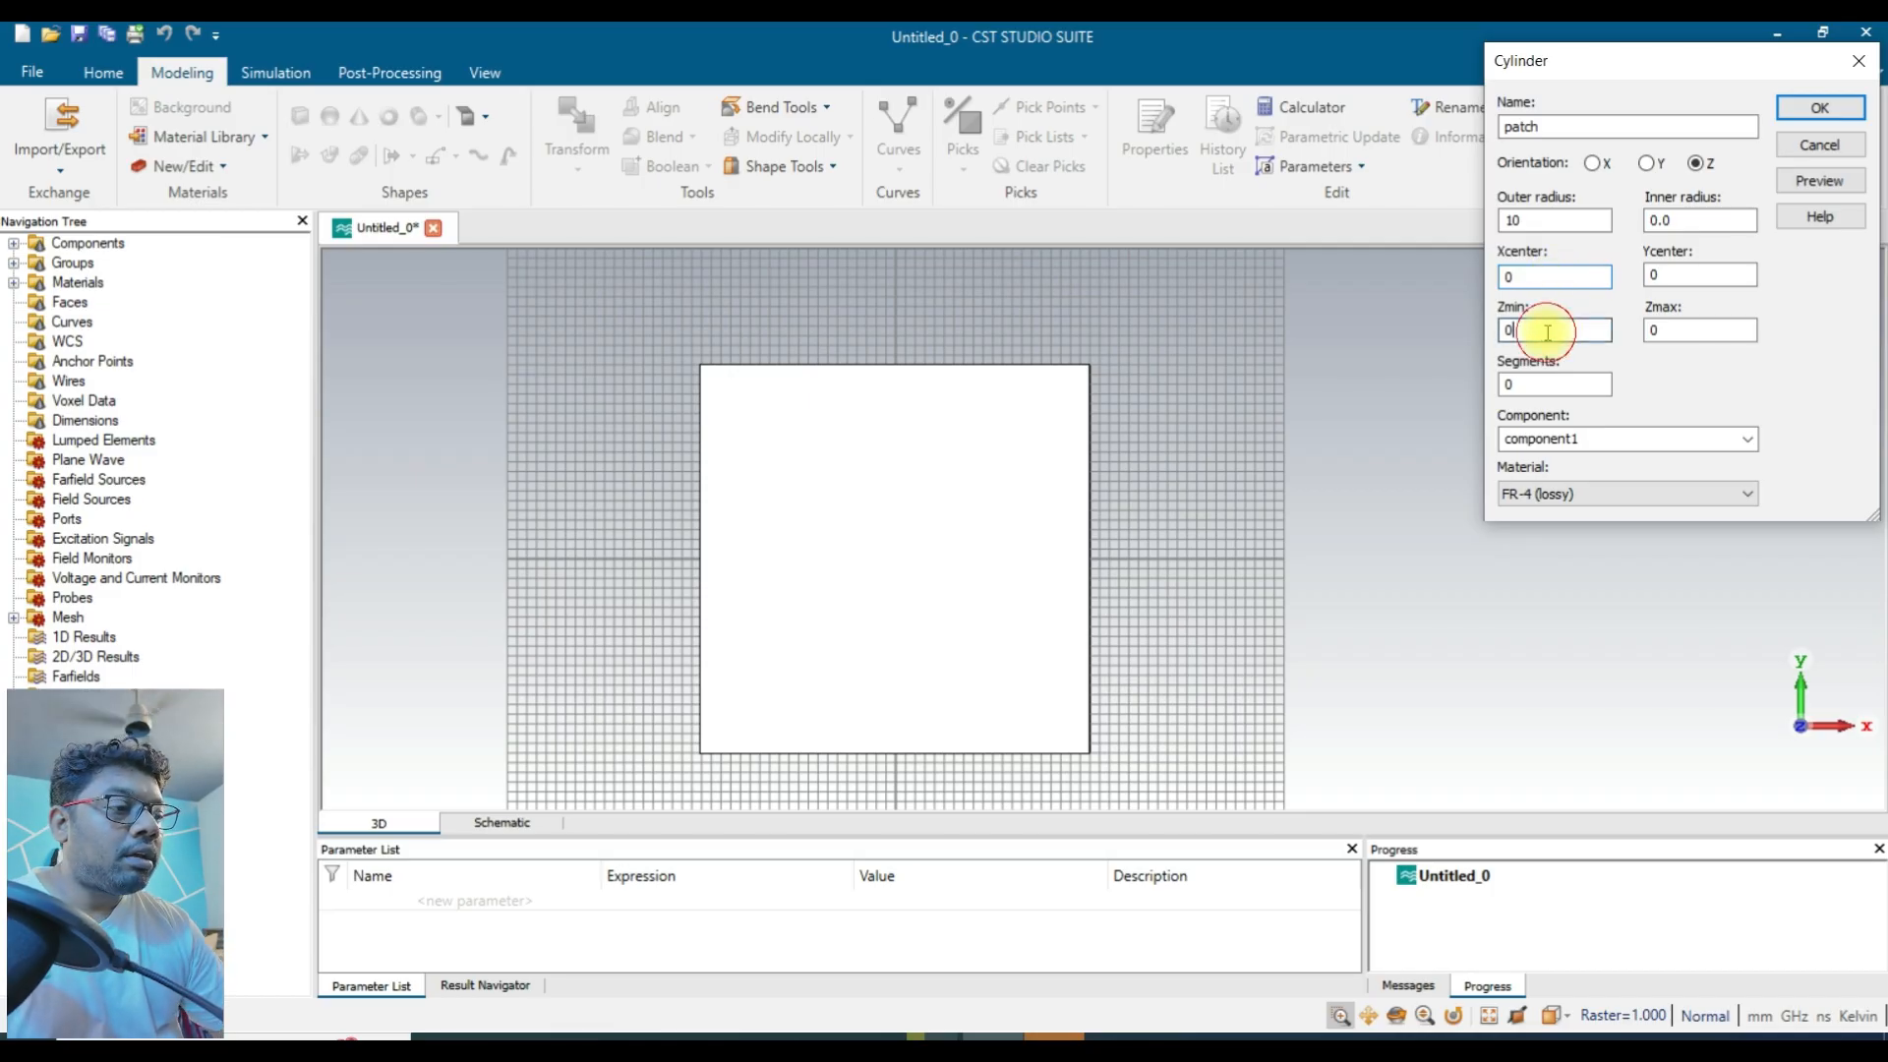
key(BackSpace)
text(1.6)
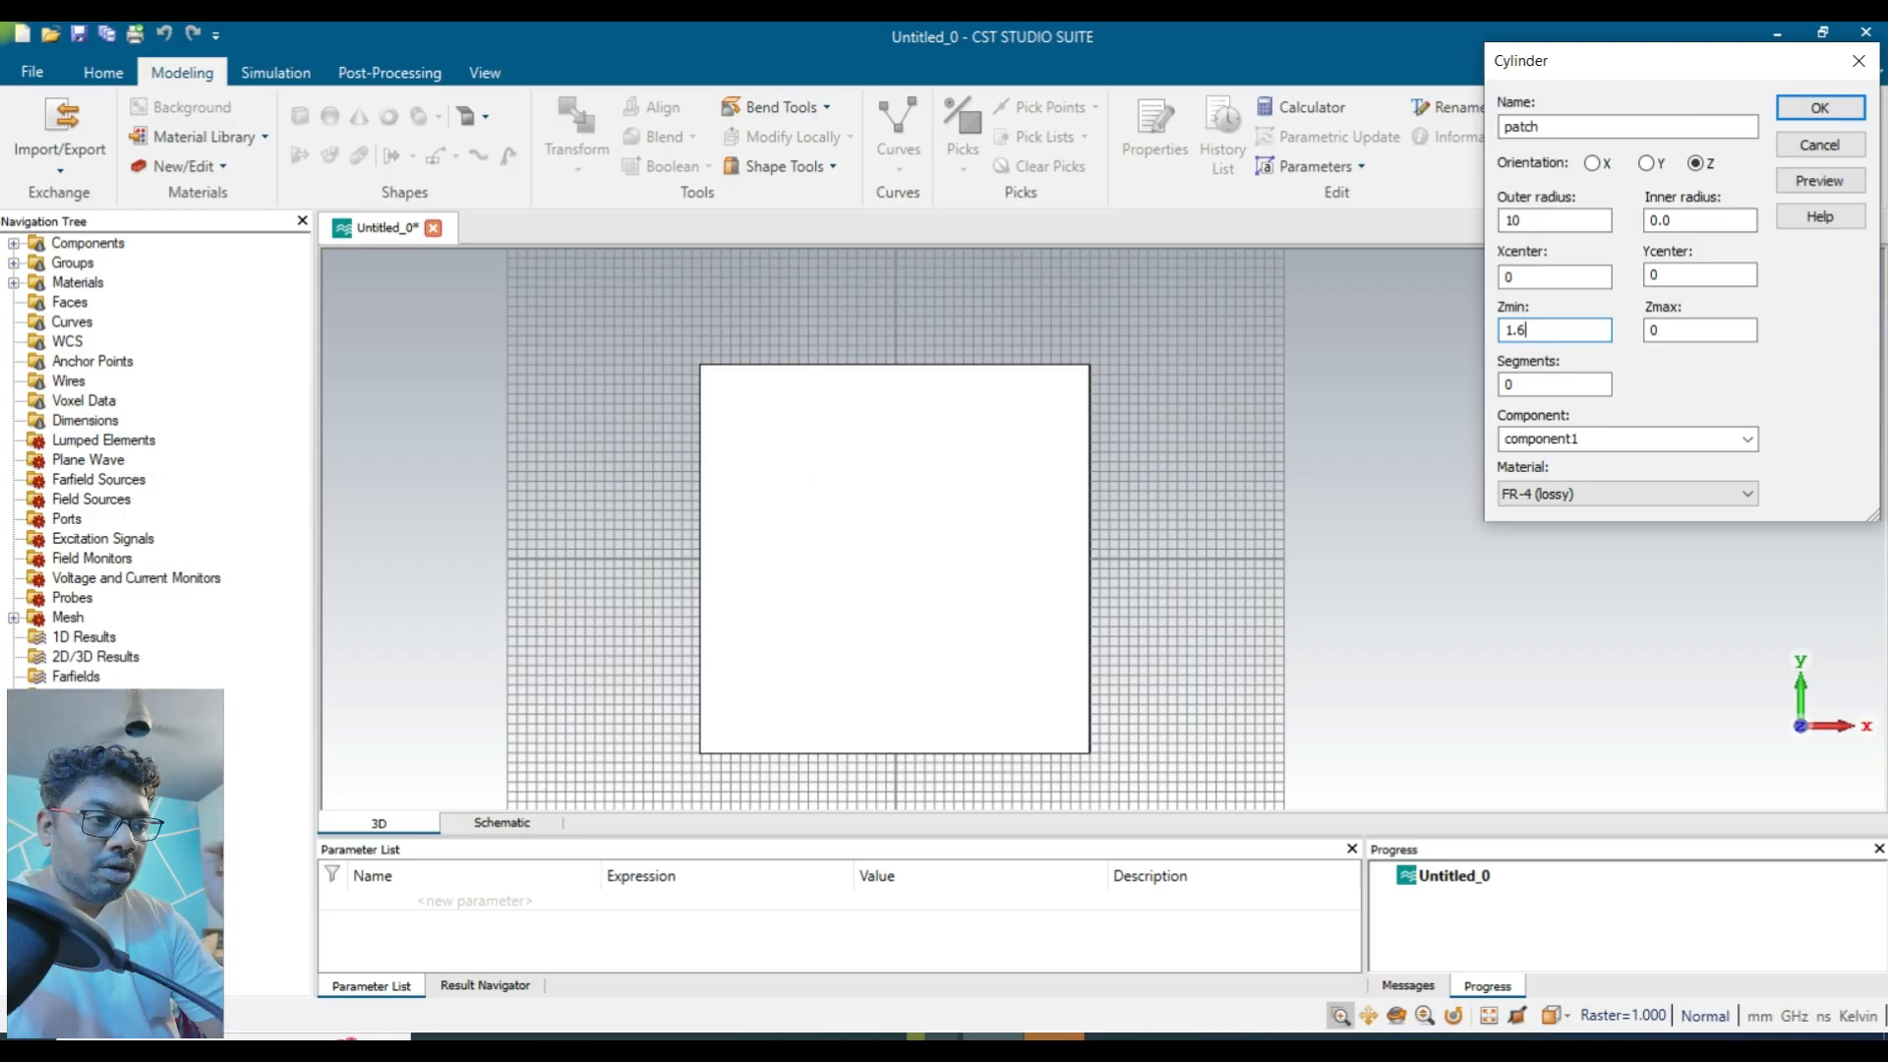
key(Tab)
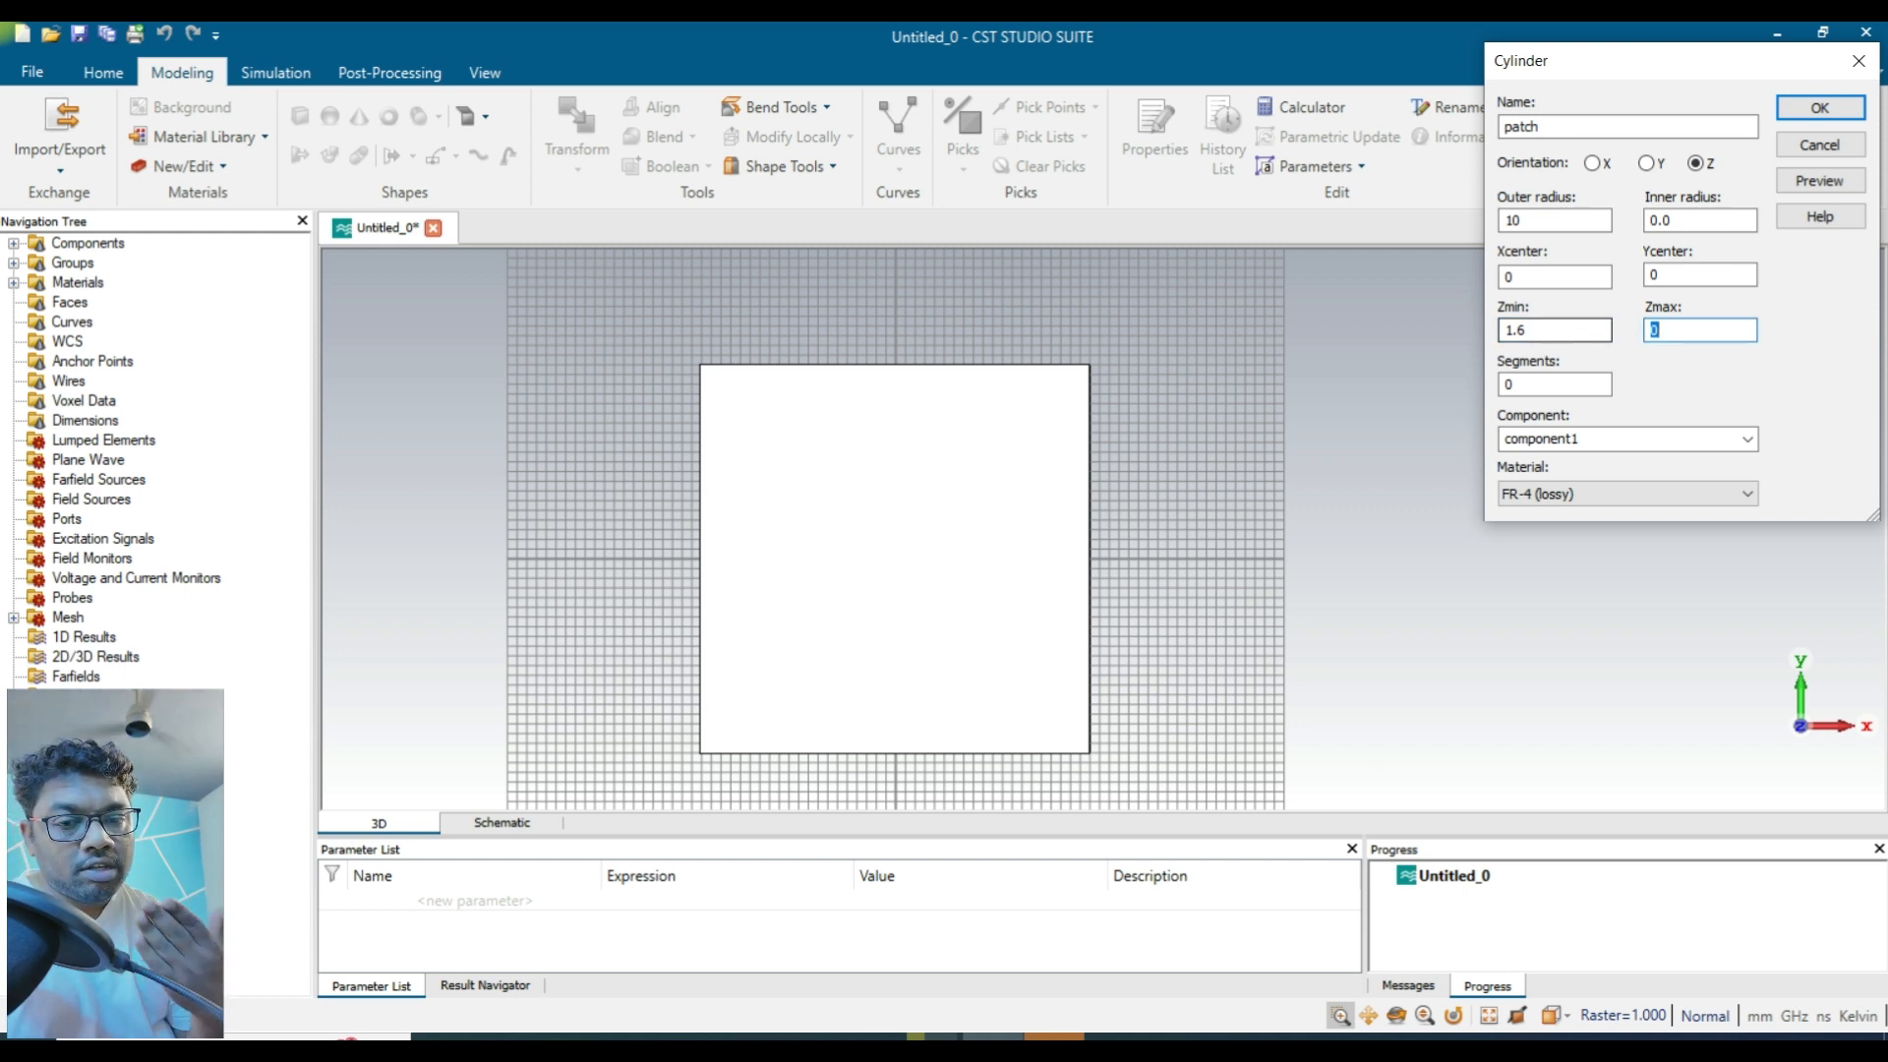
text(1.)
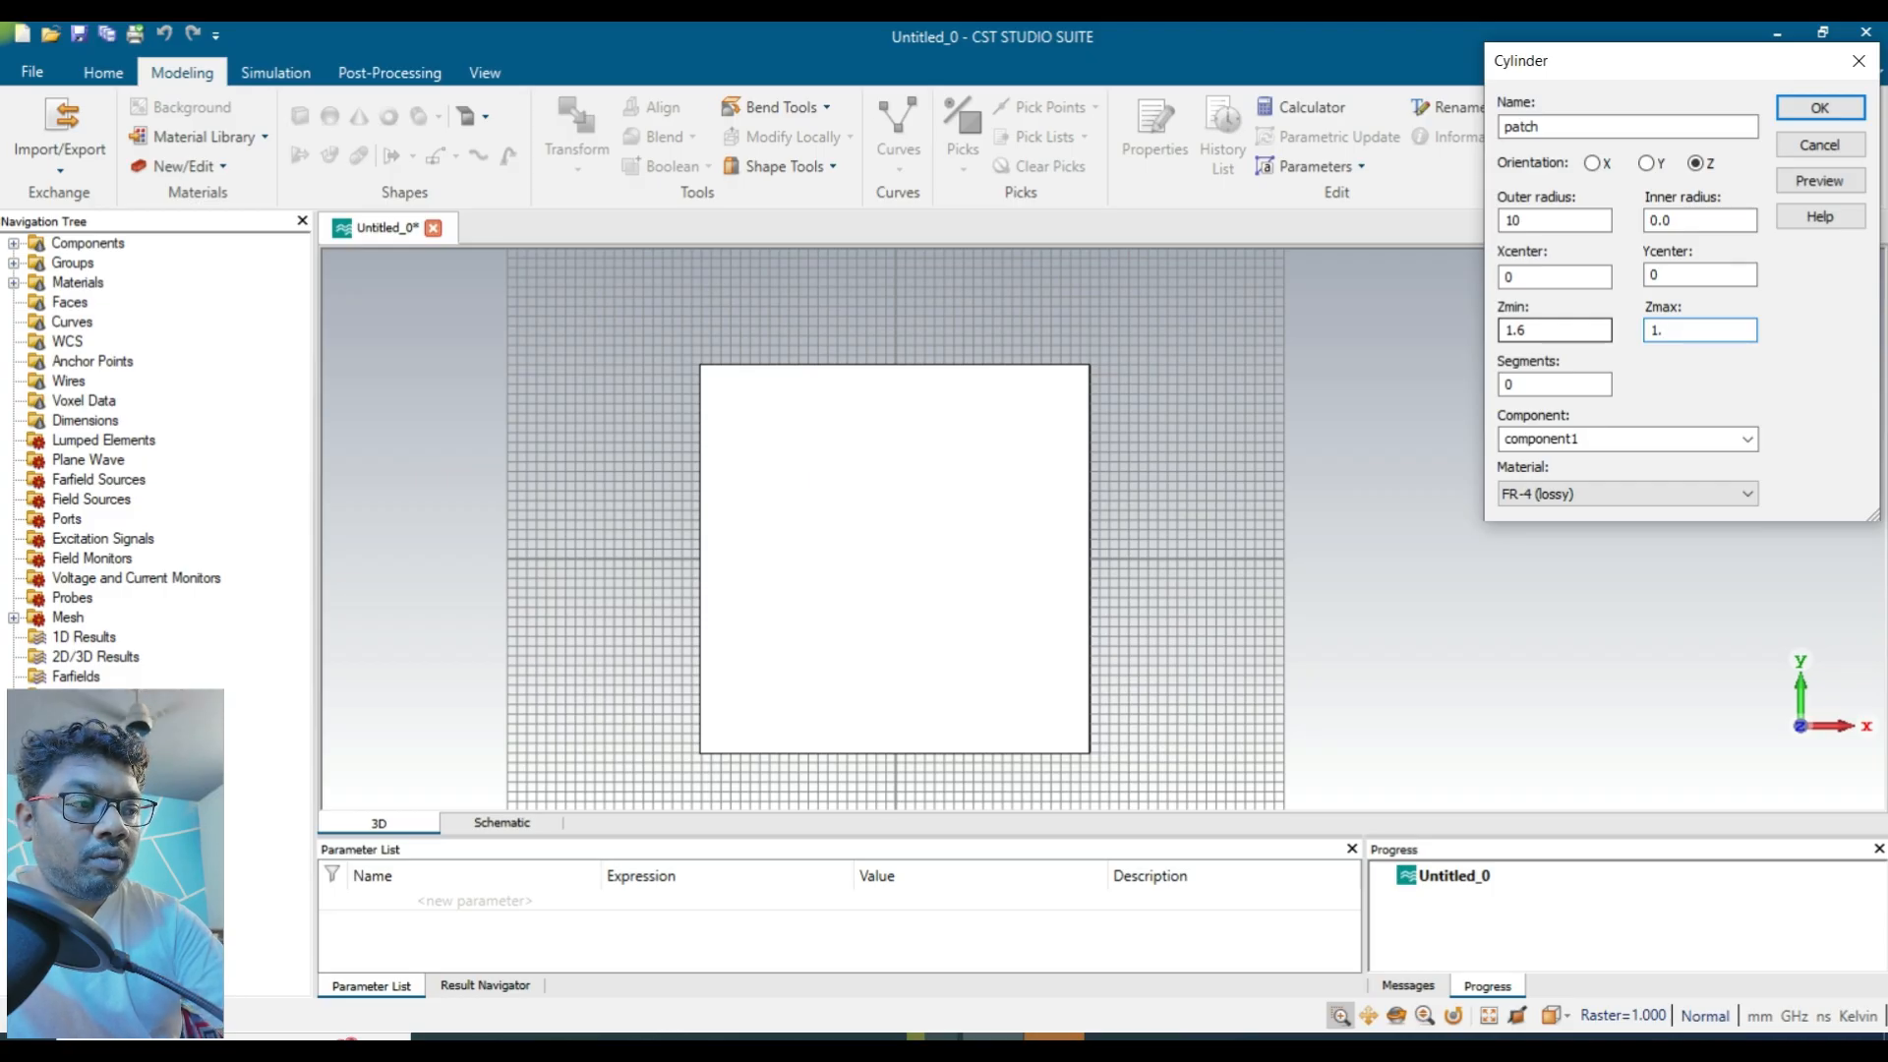
text(635)
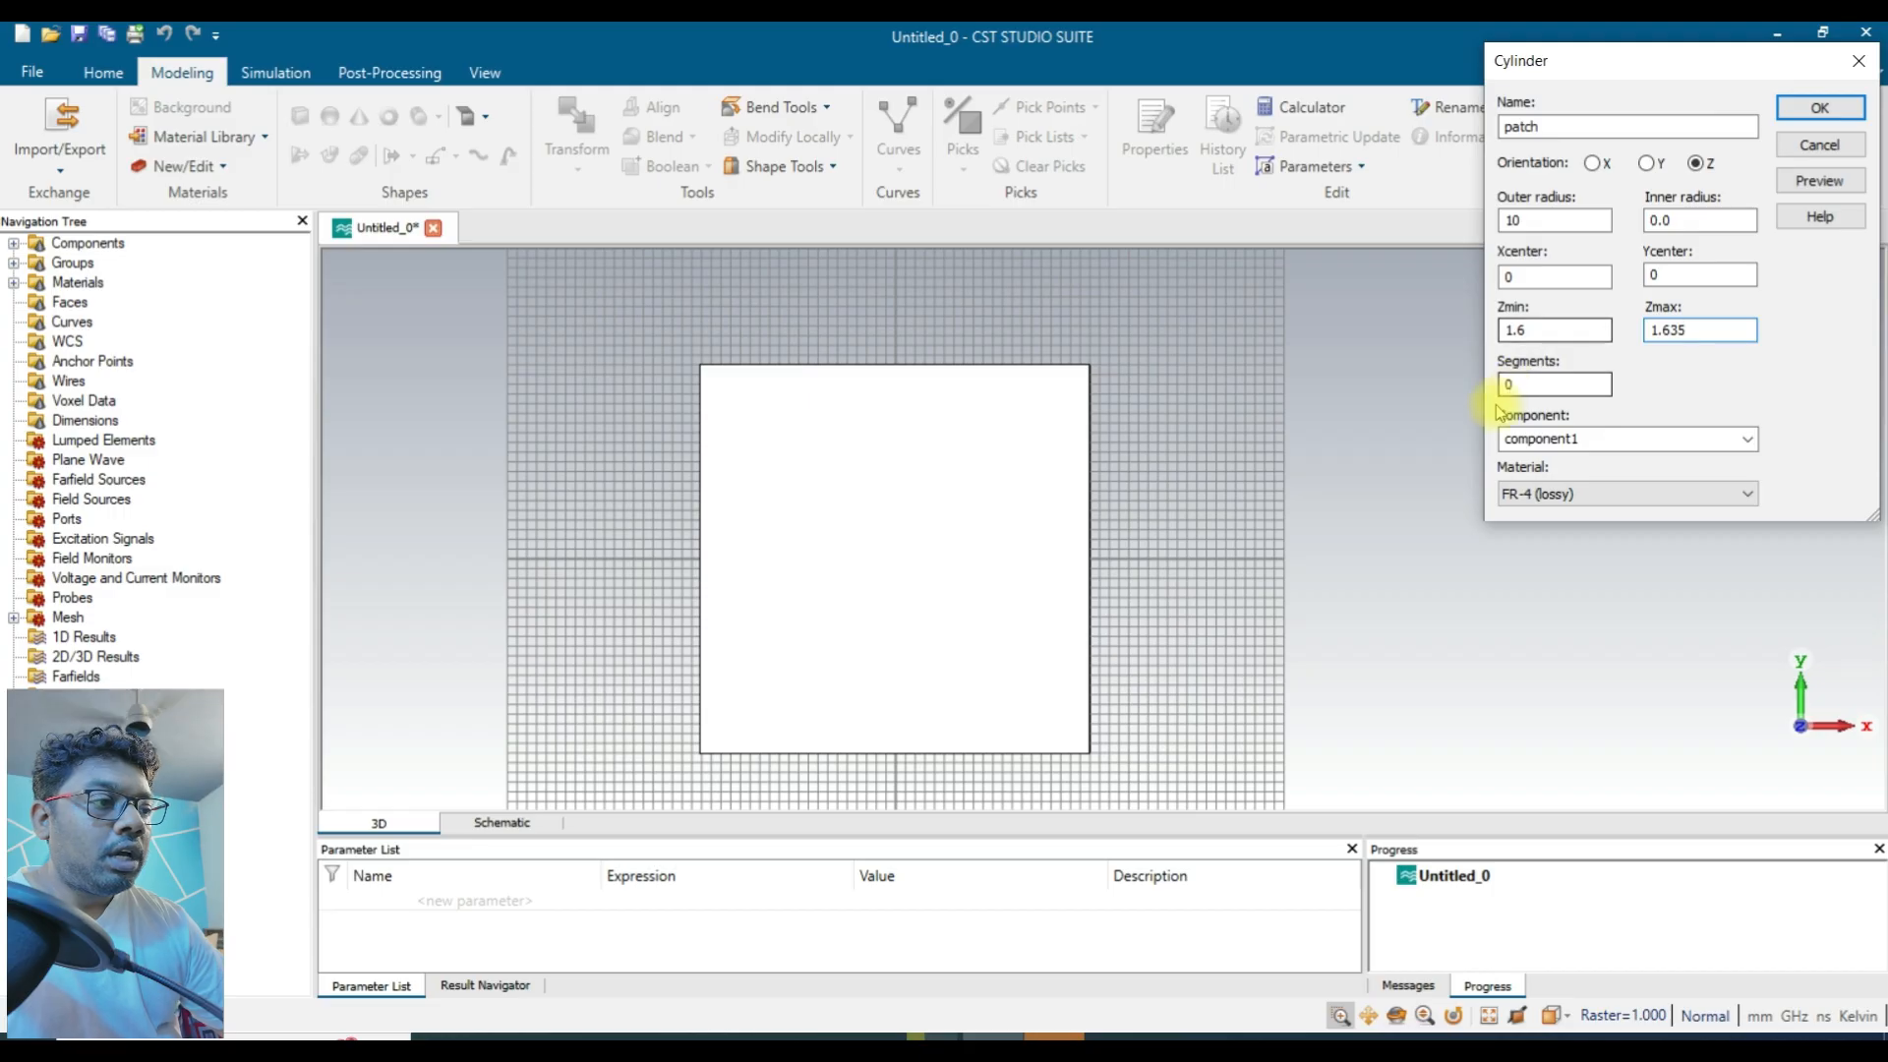
click(1821, 182)
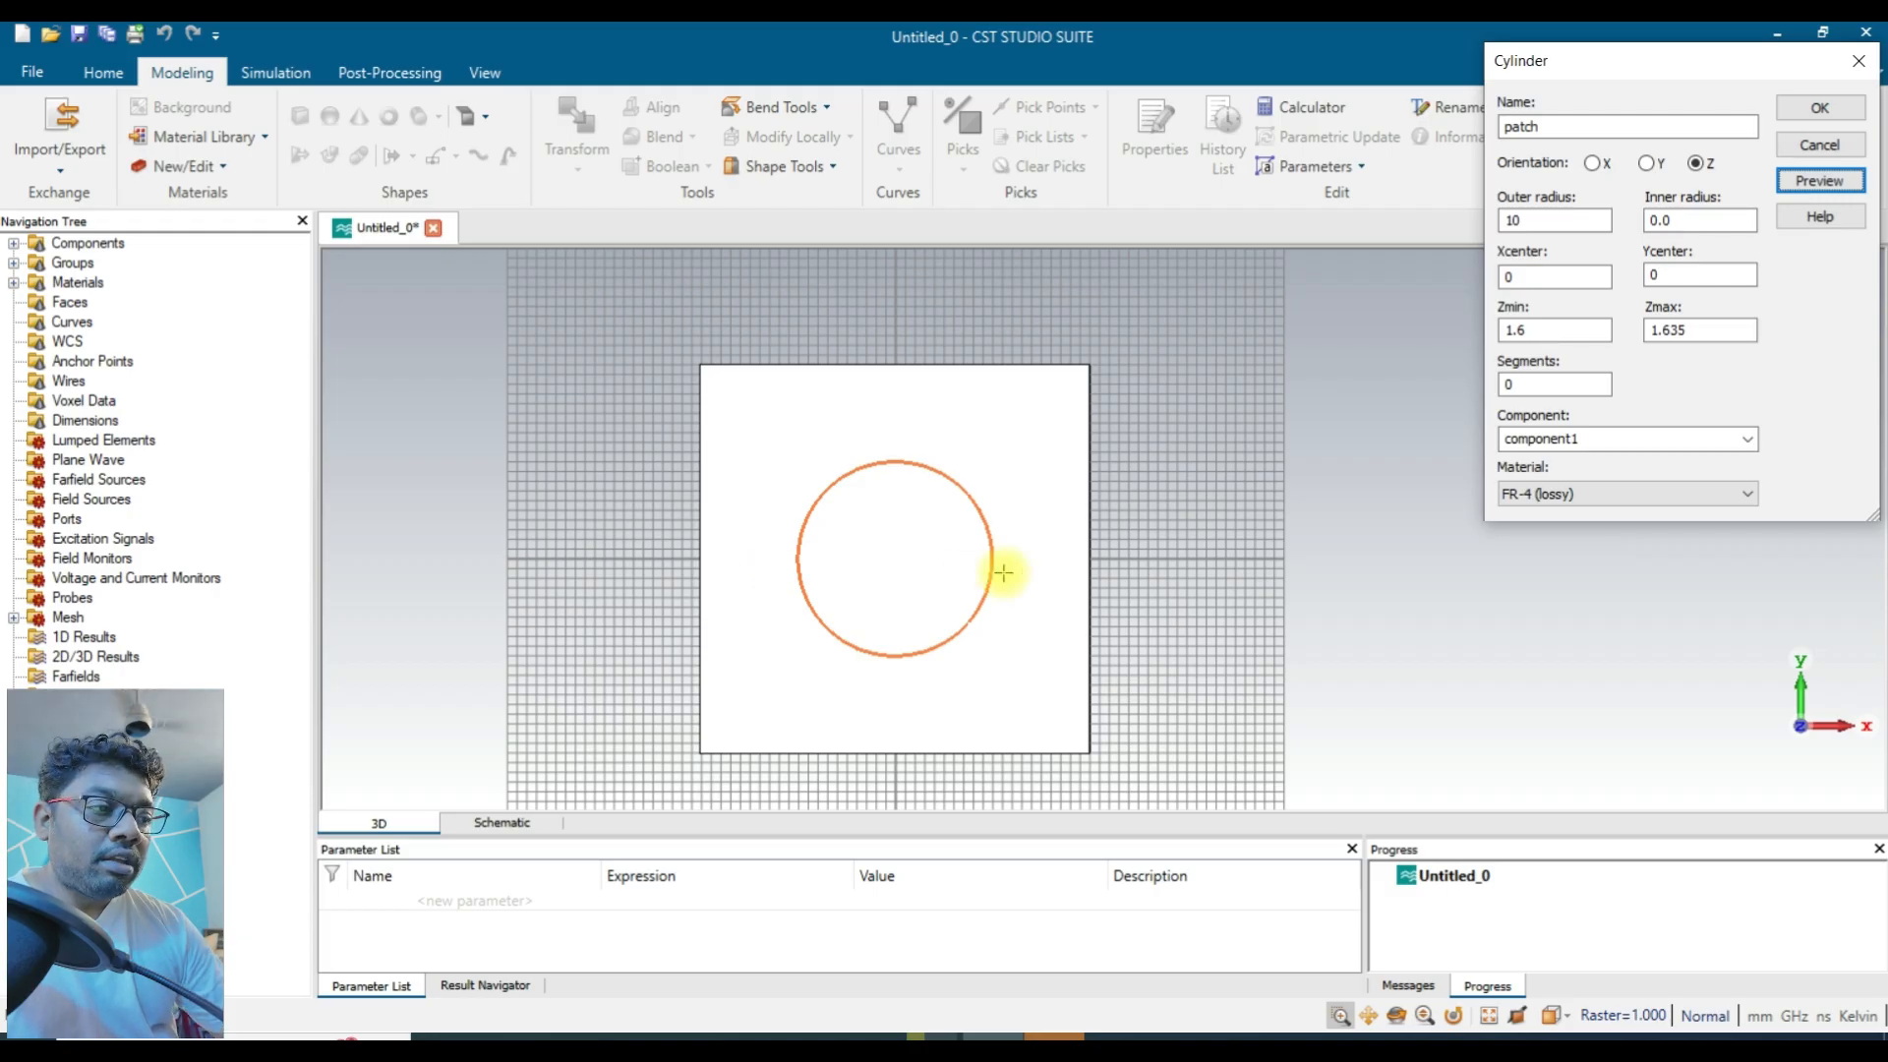
Set the patch cylinder's segments to 5 and preview the shape.
double_click(1575, 381)
text(5)
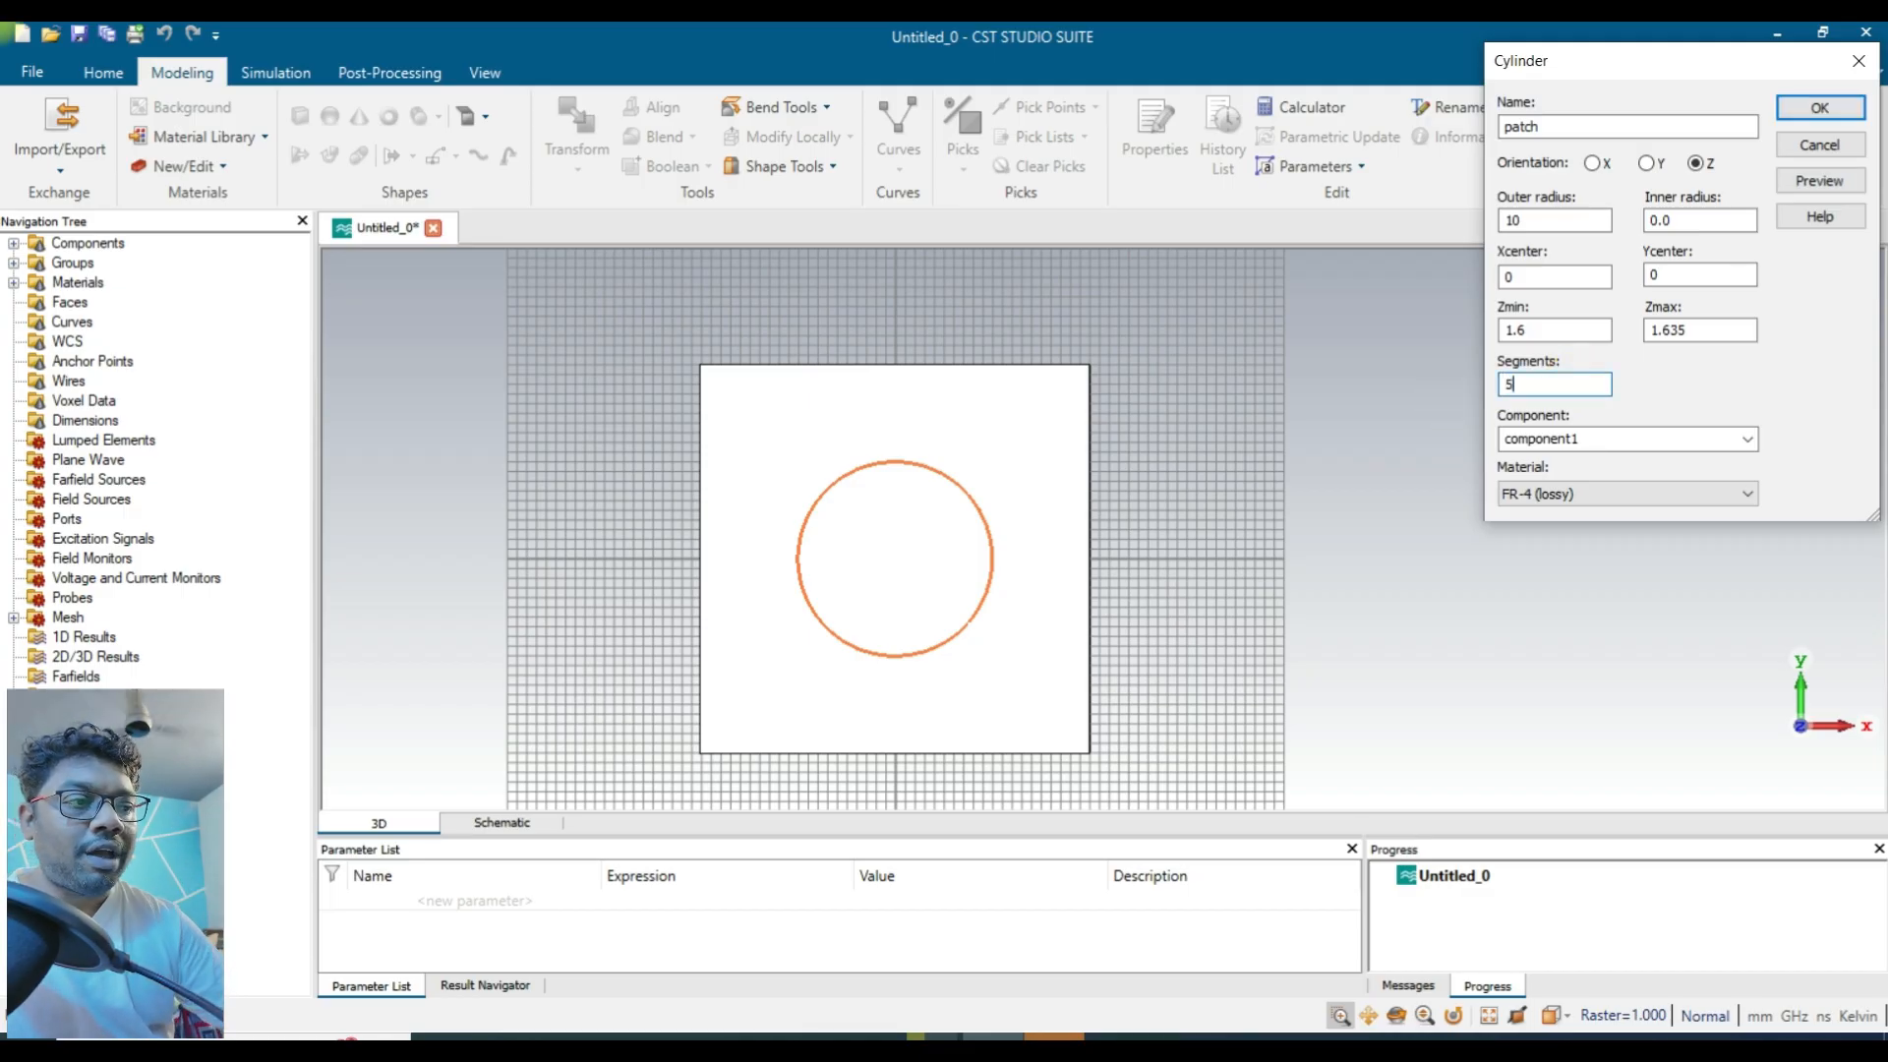
click(1843, 182)
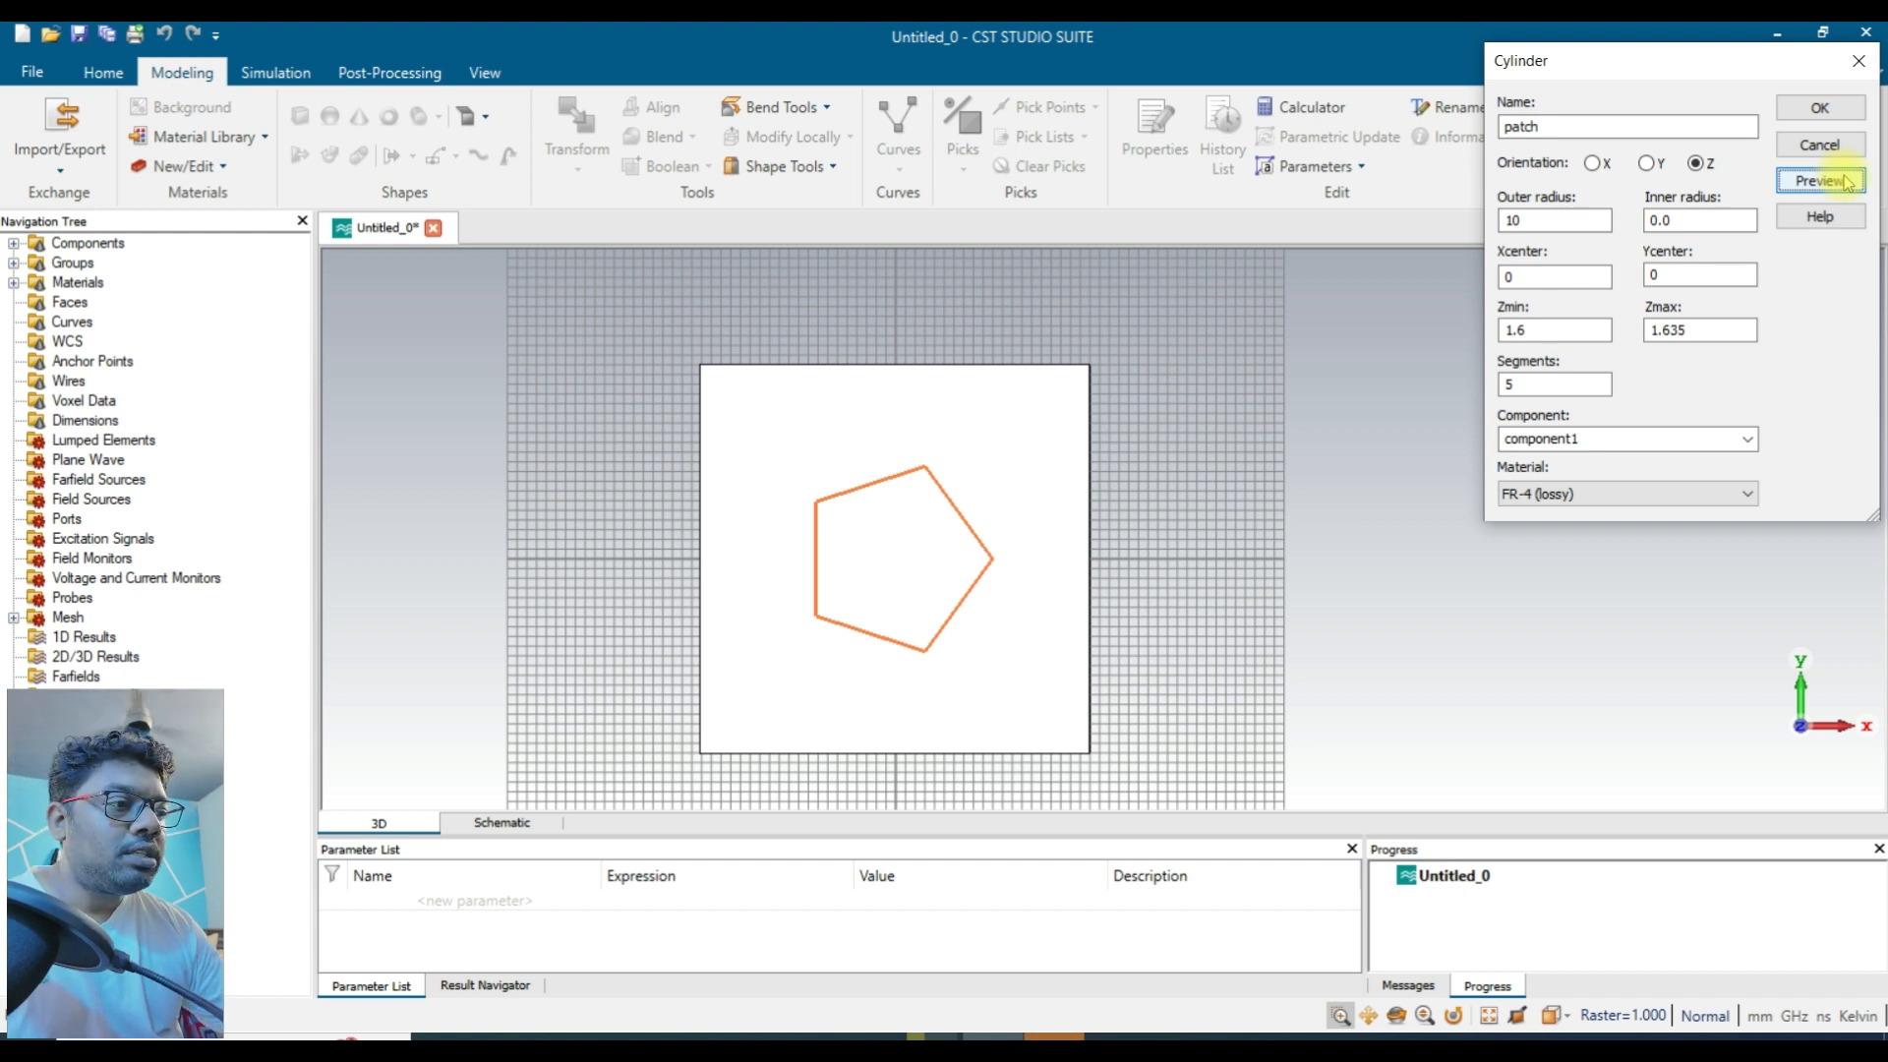
Load Copper (annealed) from the material library as the patch's material and create the patch.
click(1677, 494)
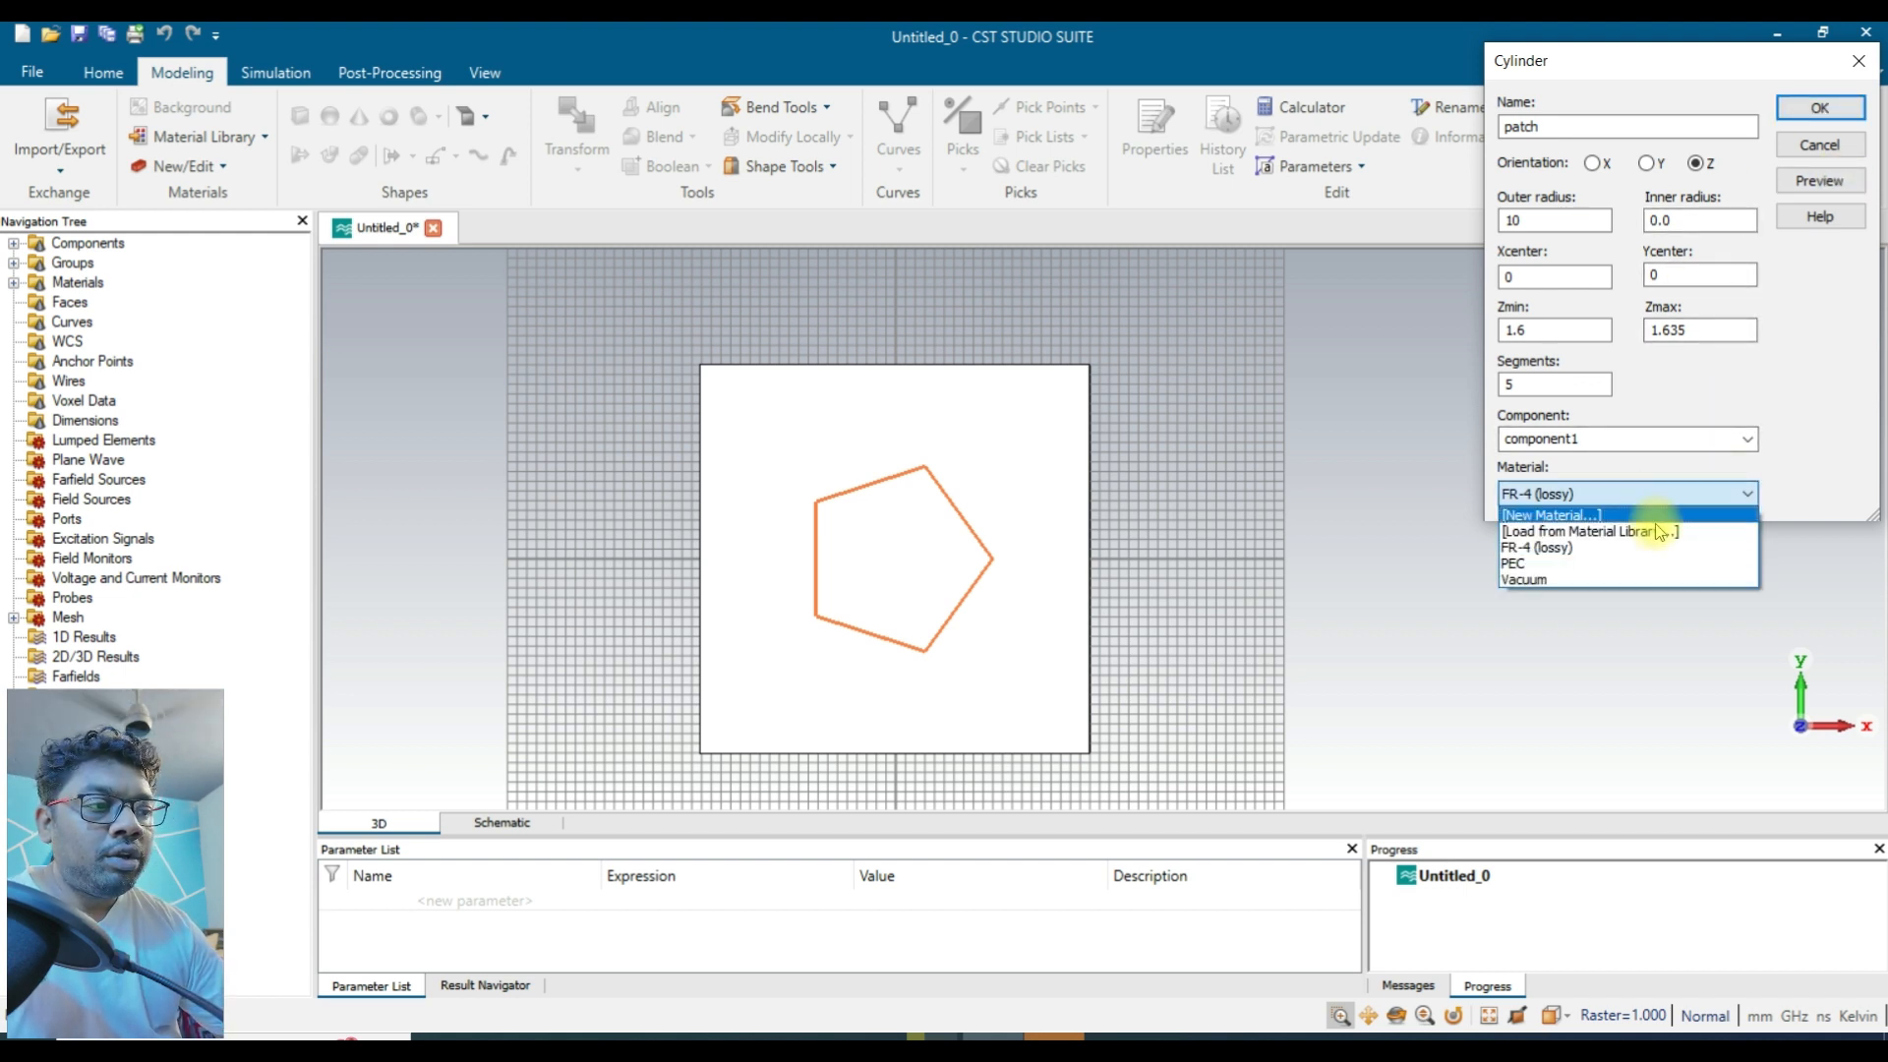
click(1625, 531)
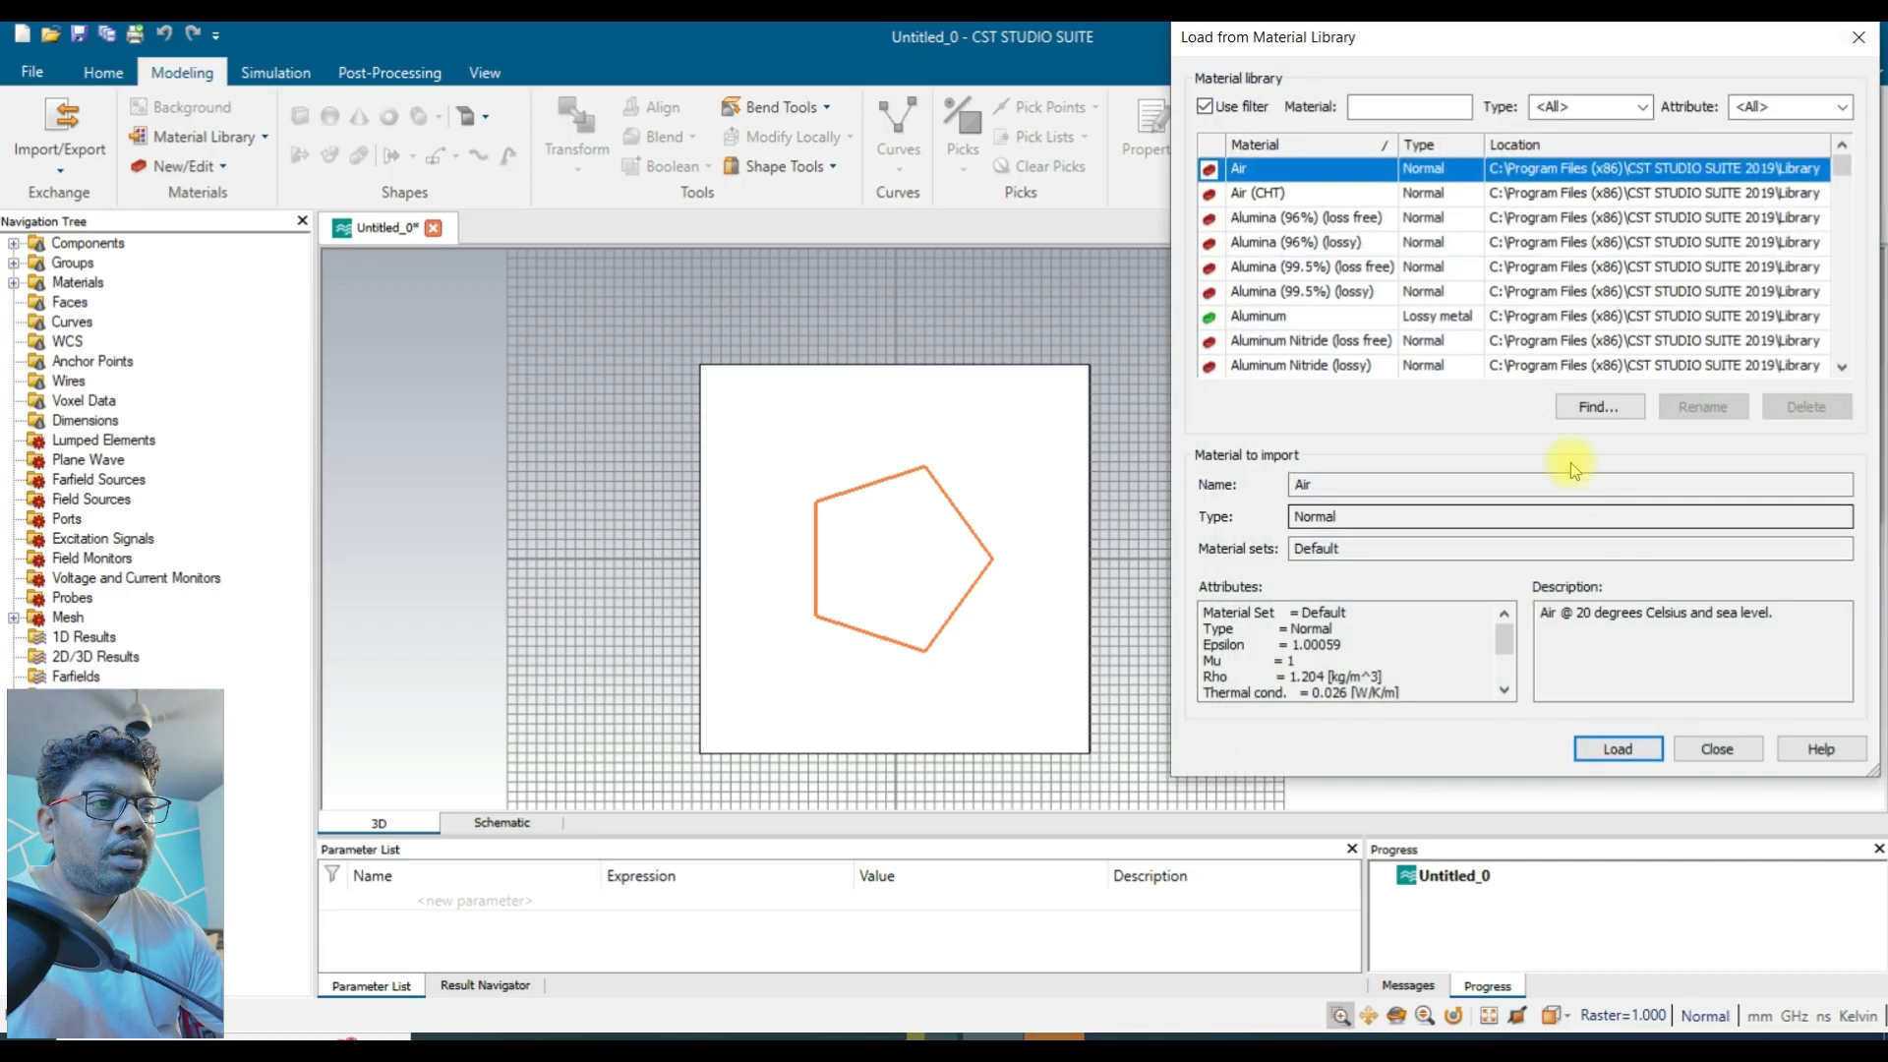
click(1416, 106)
text(copp)
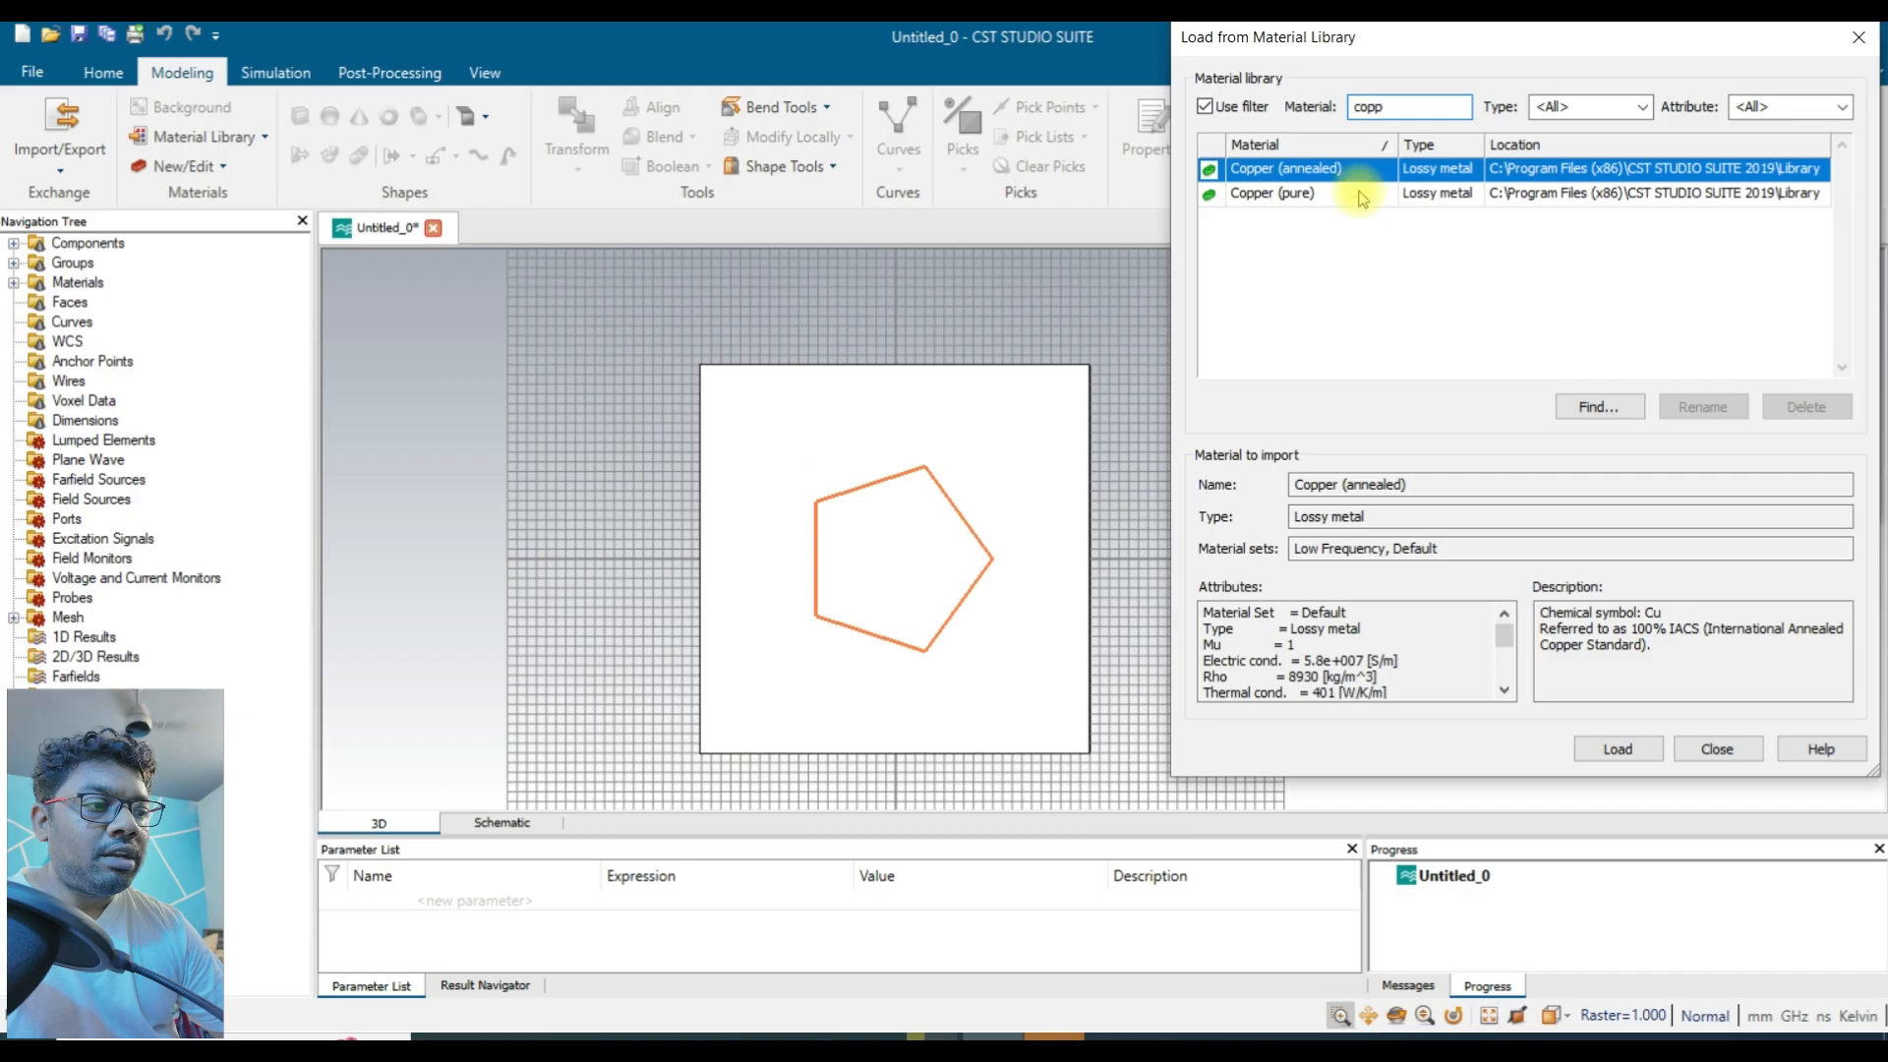
click(1618, 748)
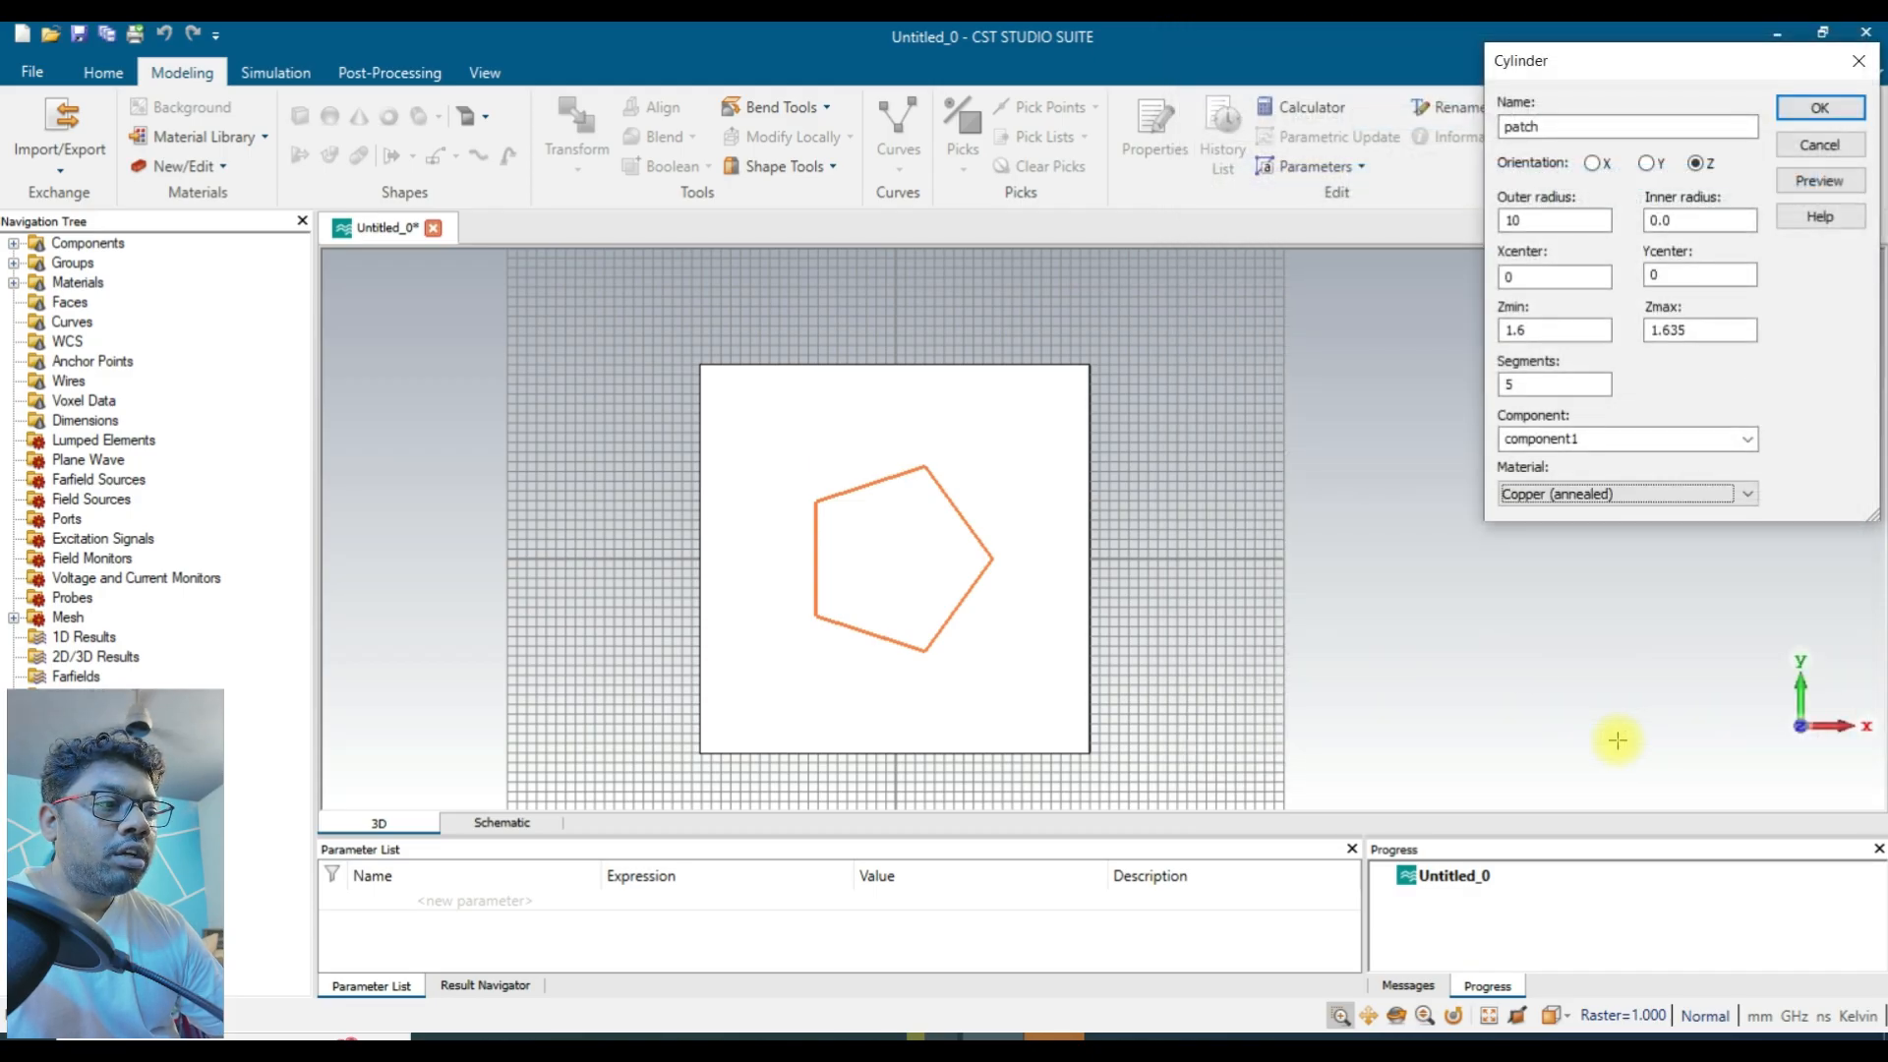
click(1820, 108)
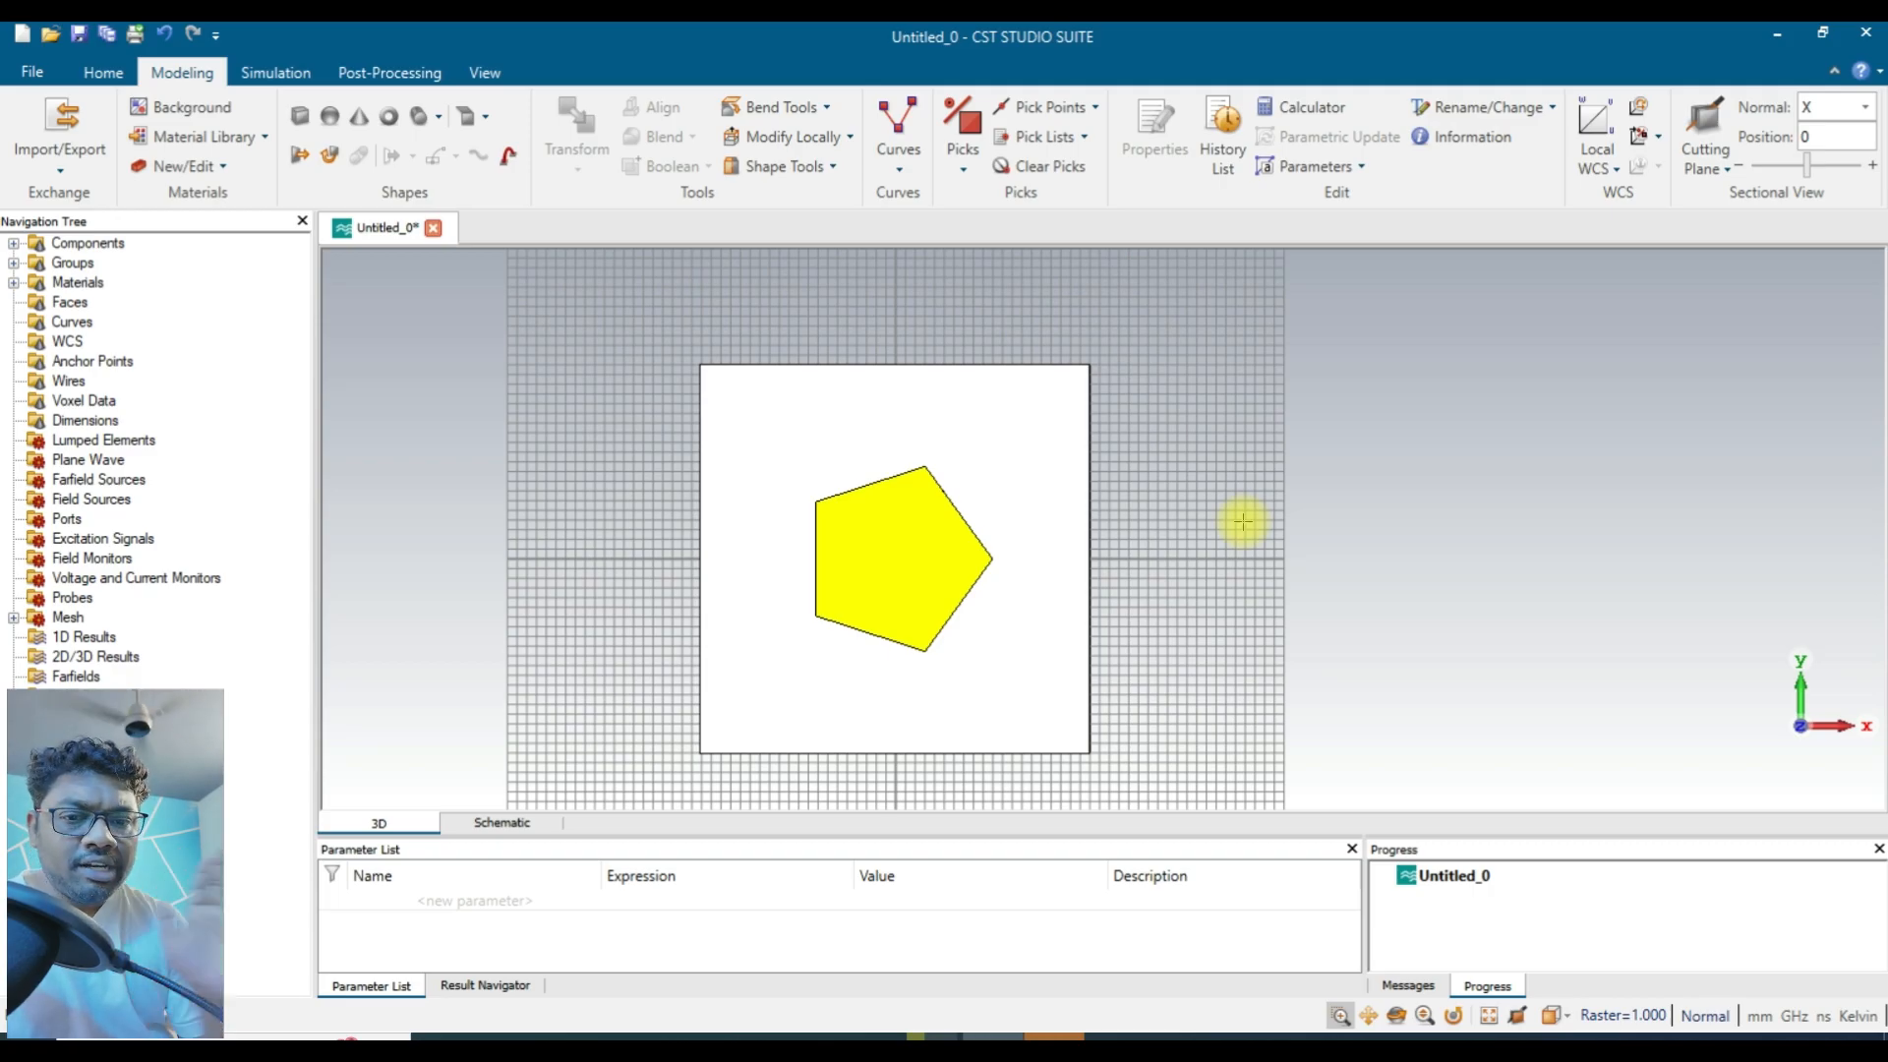
Rotate the patch by 18 degrees about the Z axis, previewing the rotation before applying it.
double_click(29, 244)
click(37, 263)
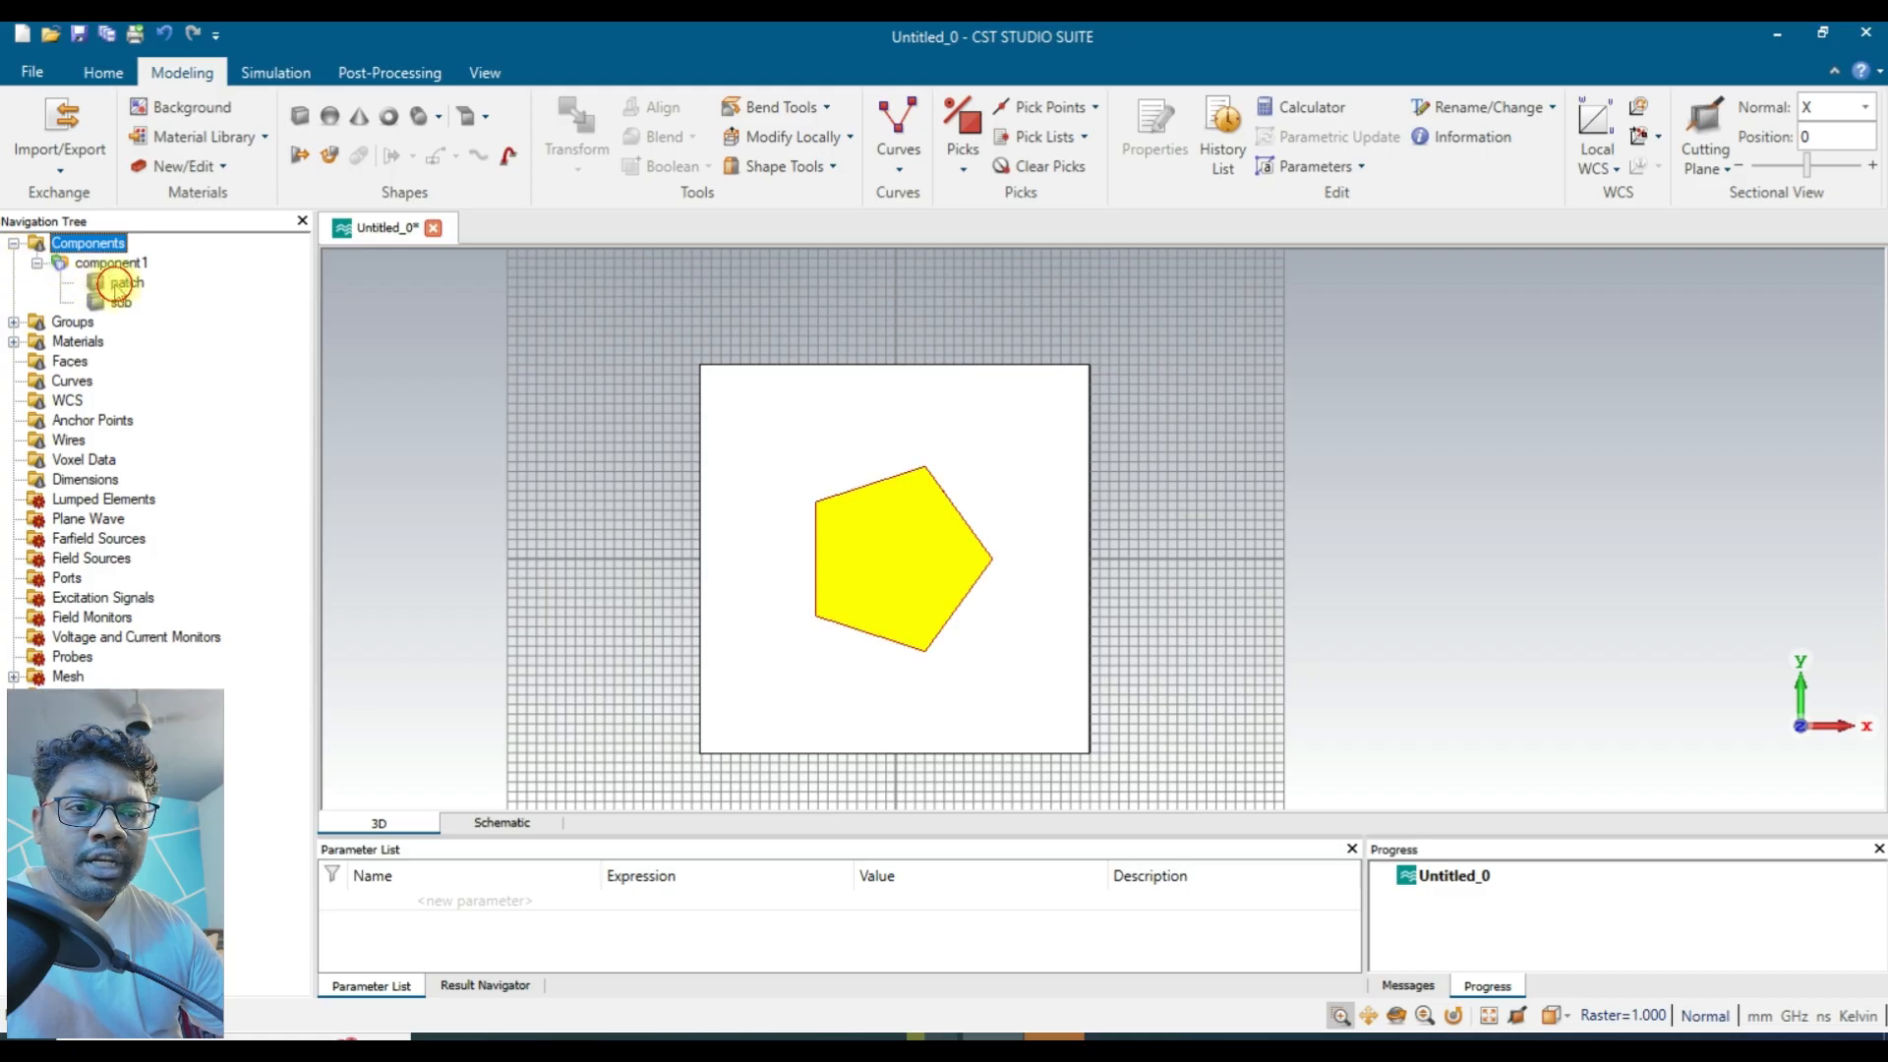
click(120, 283)
right_click(118, 286)
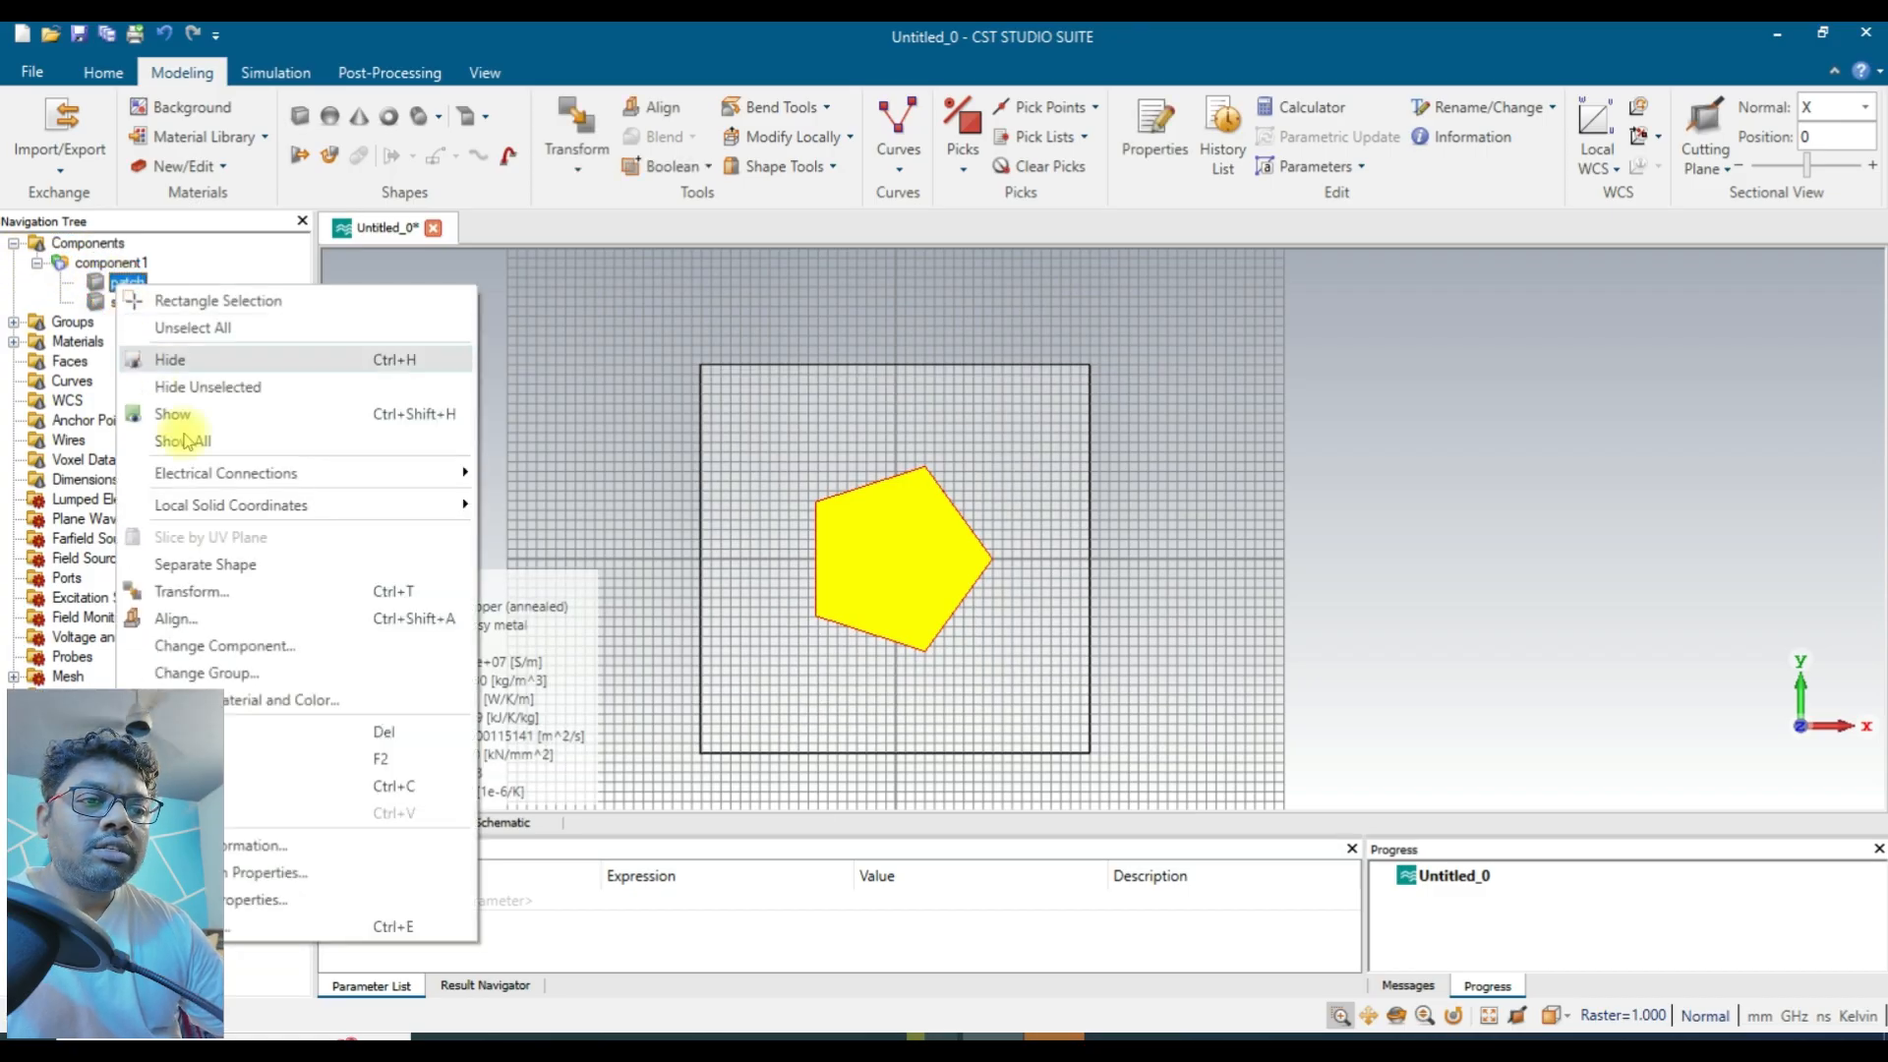
click(220, 592)
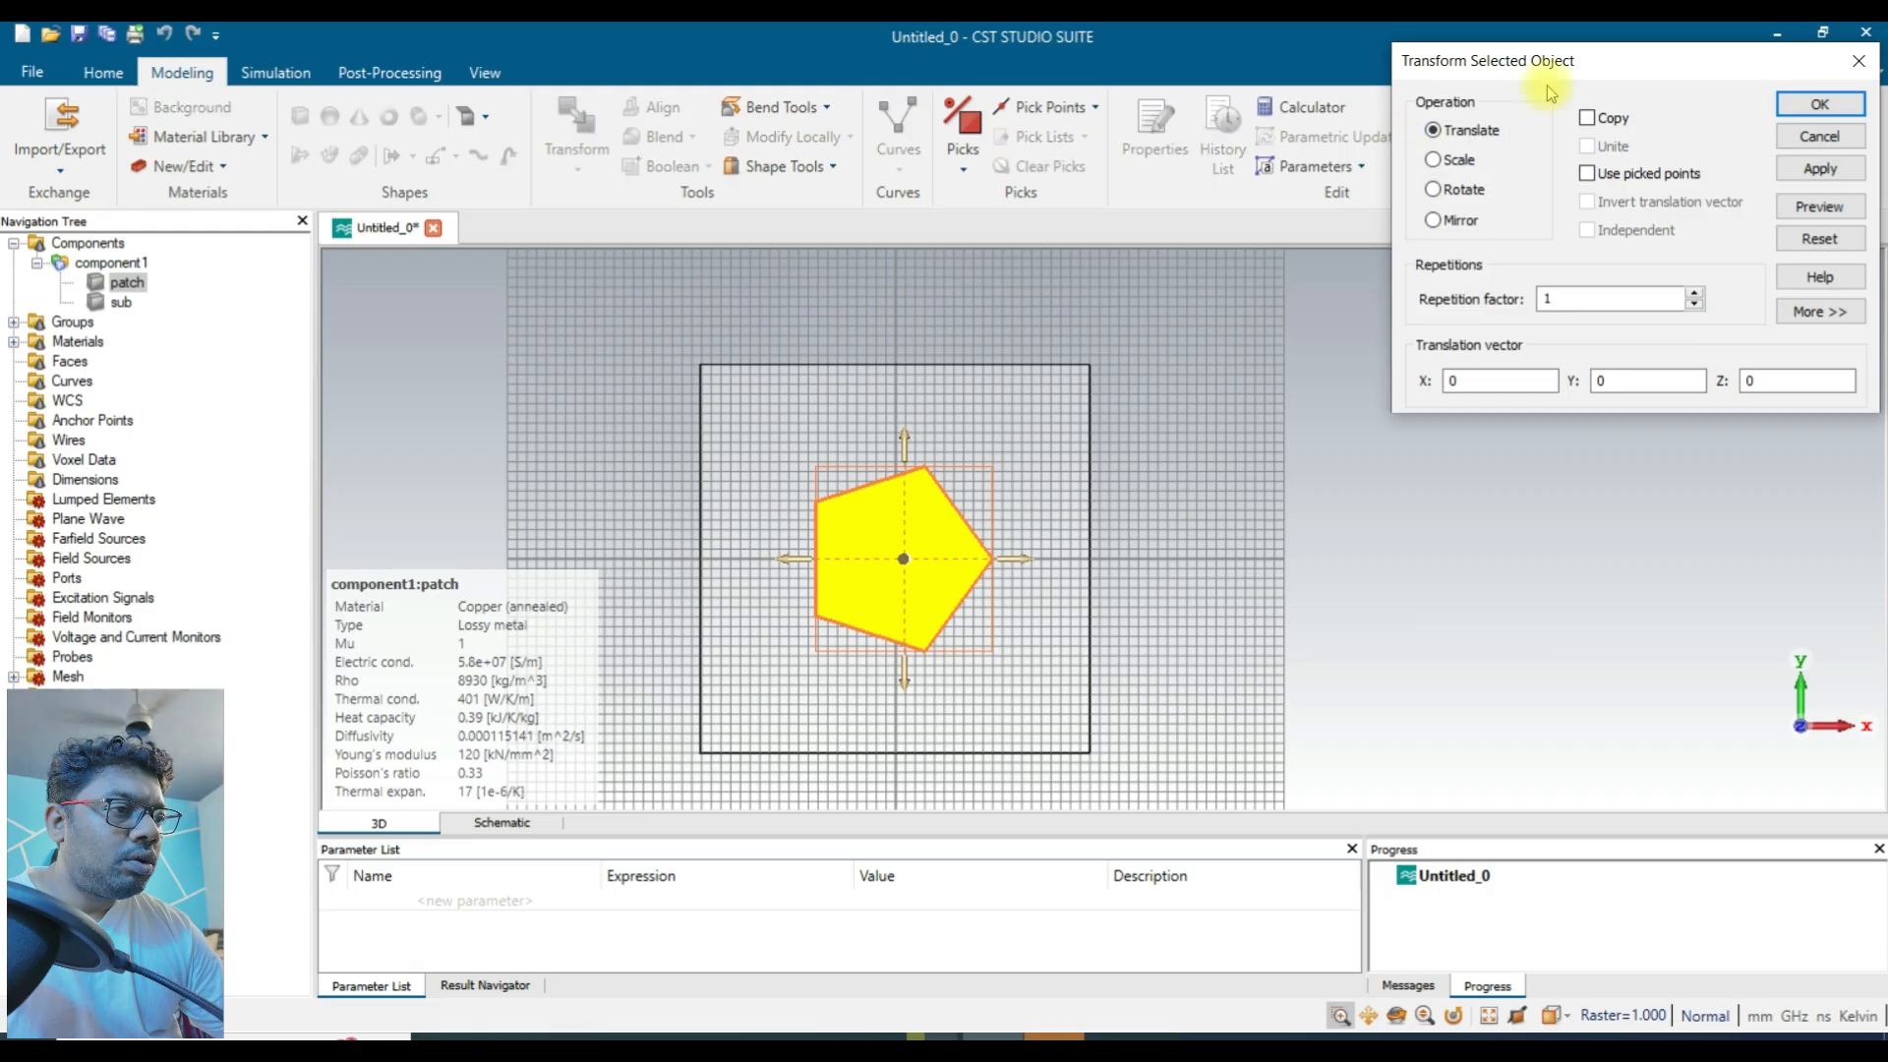
click(1438, 192)
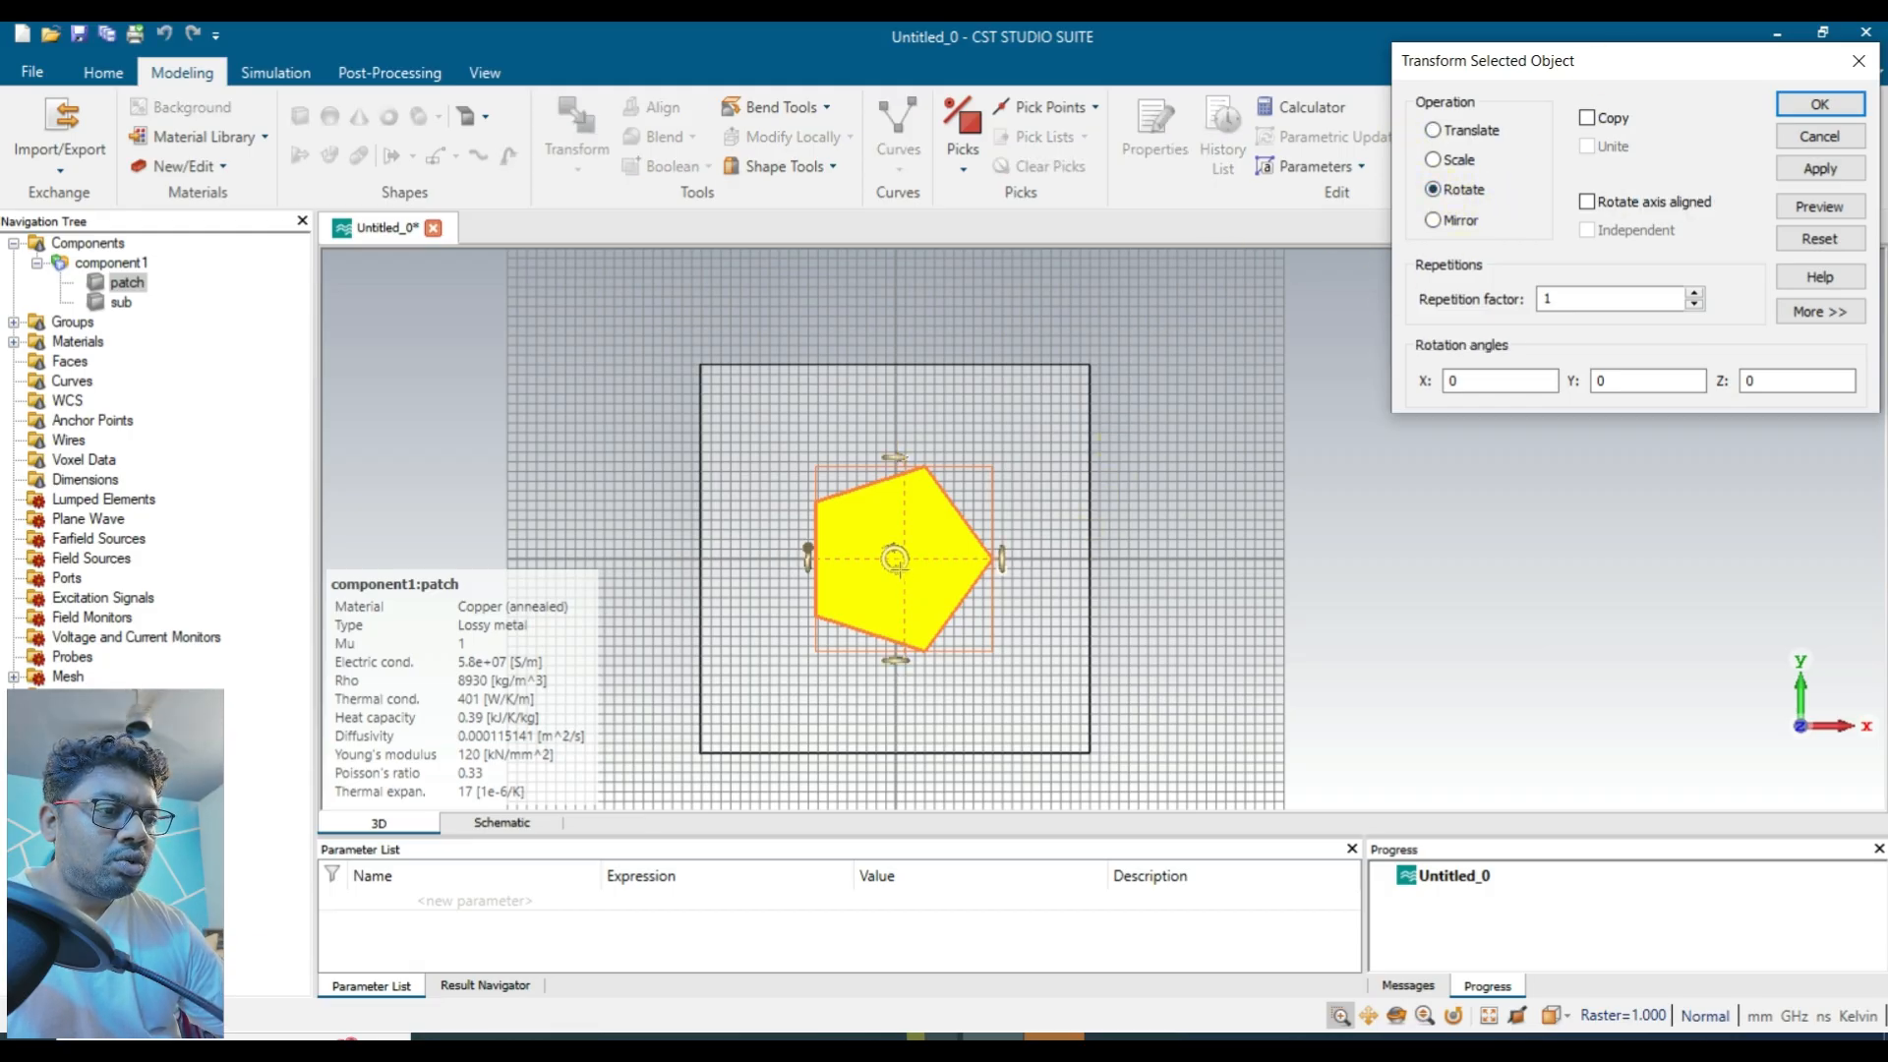
drag(904, 556, 901, 554)
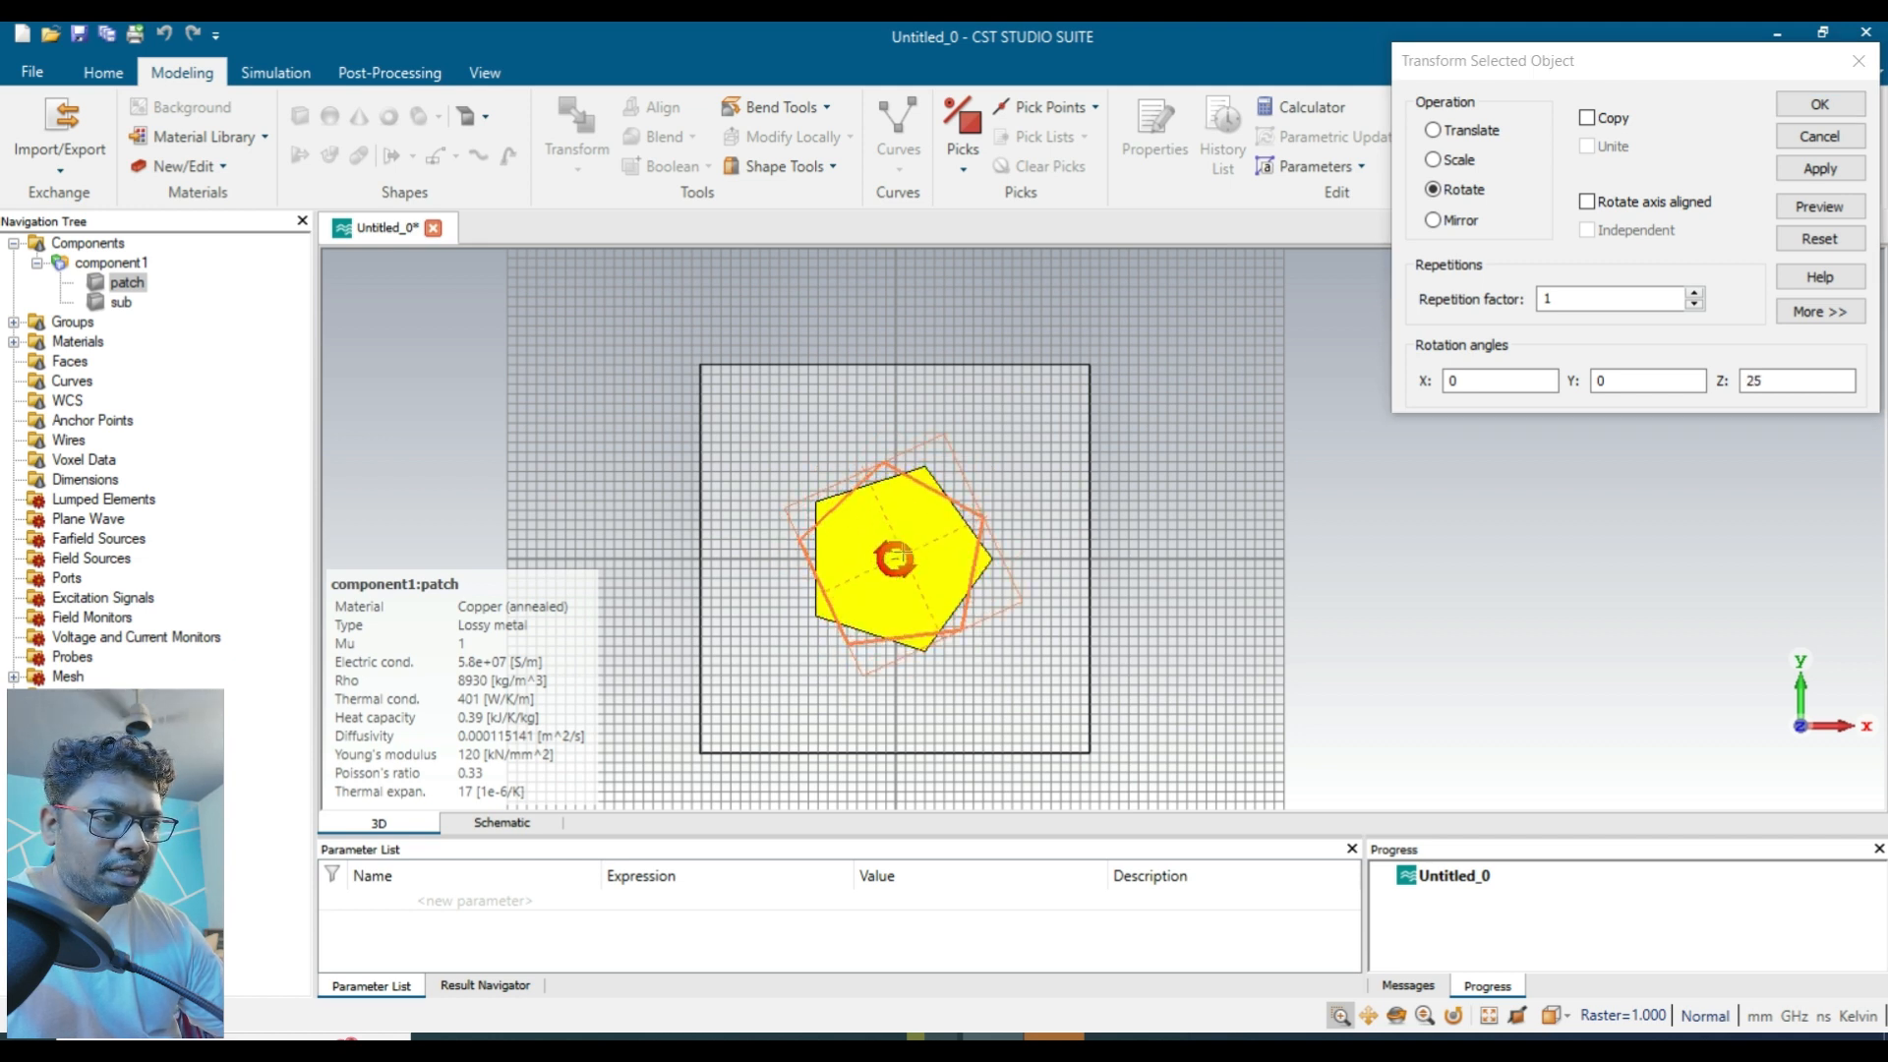
drag(1770, 384, 1723, 385)
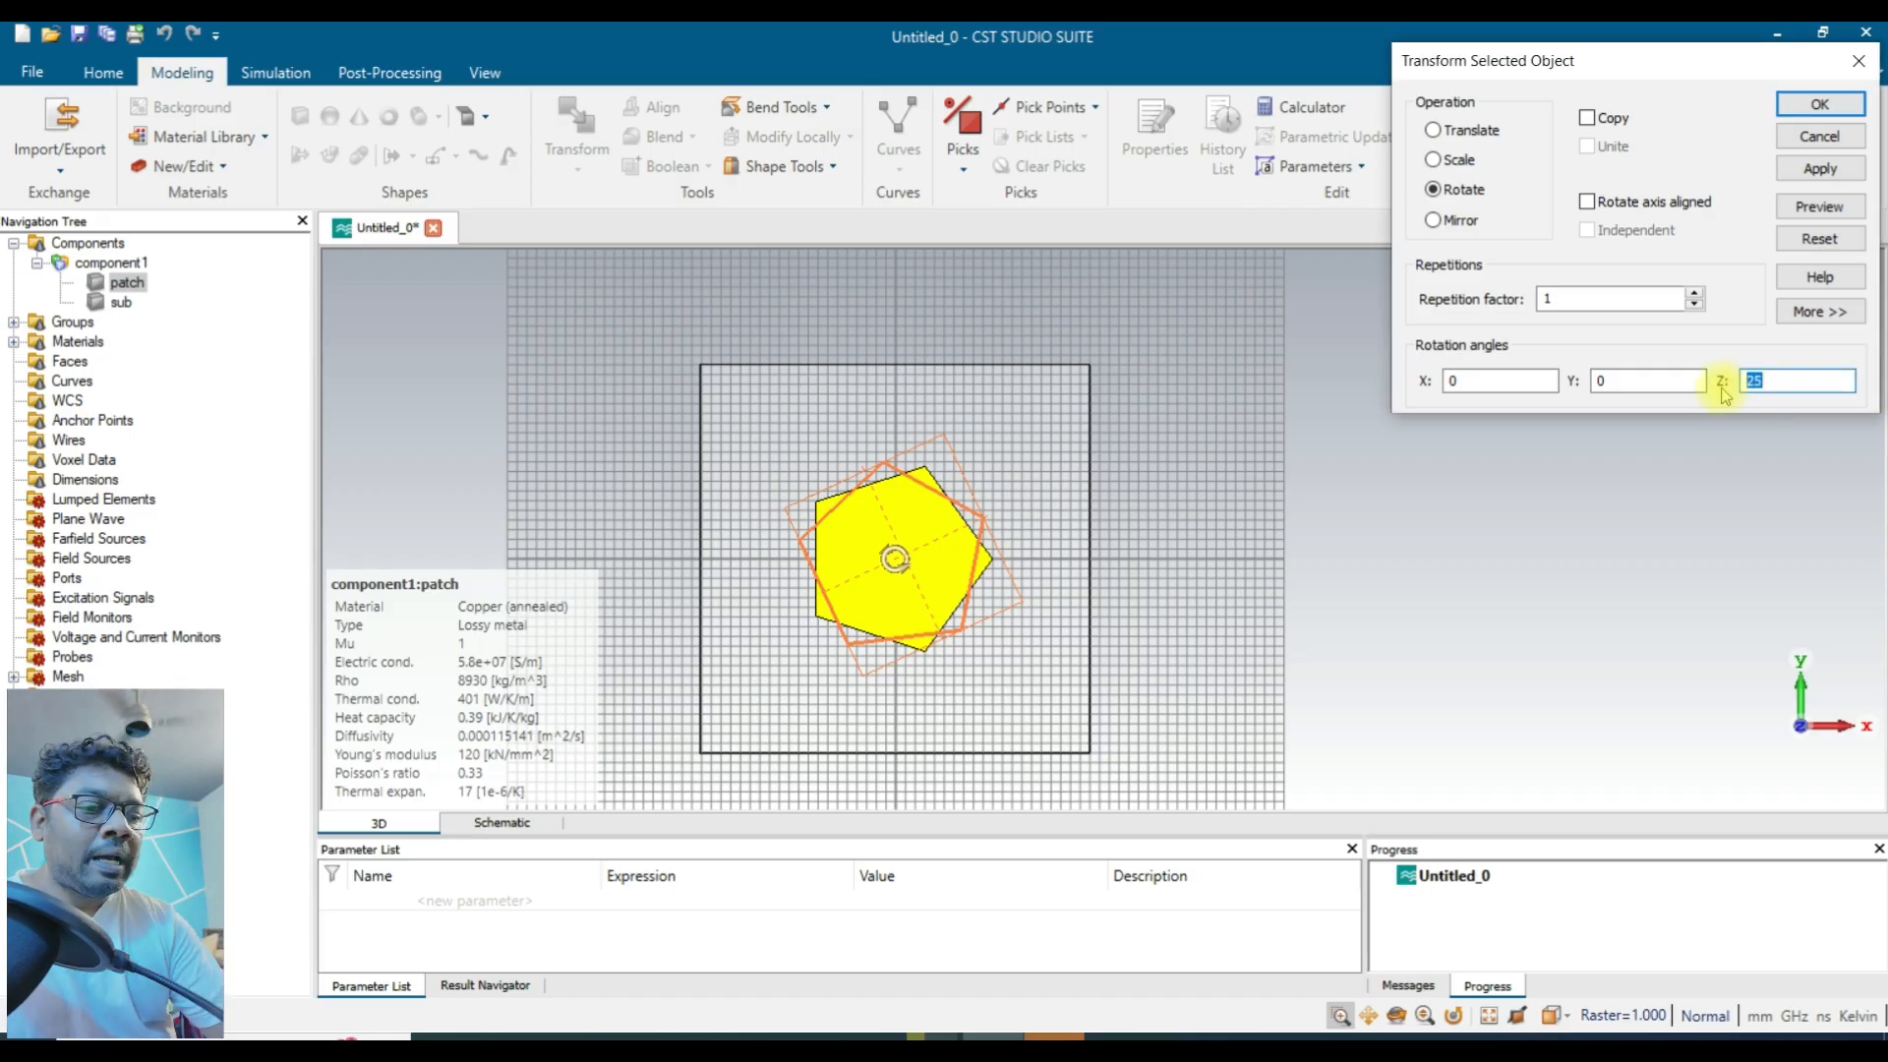
text(18)
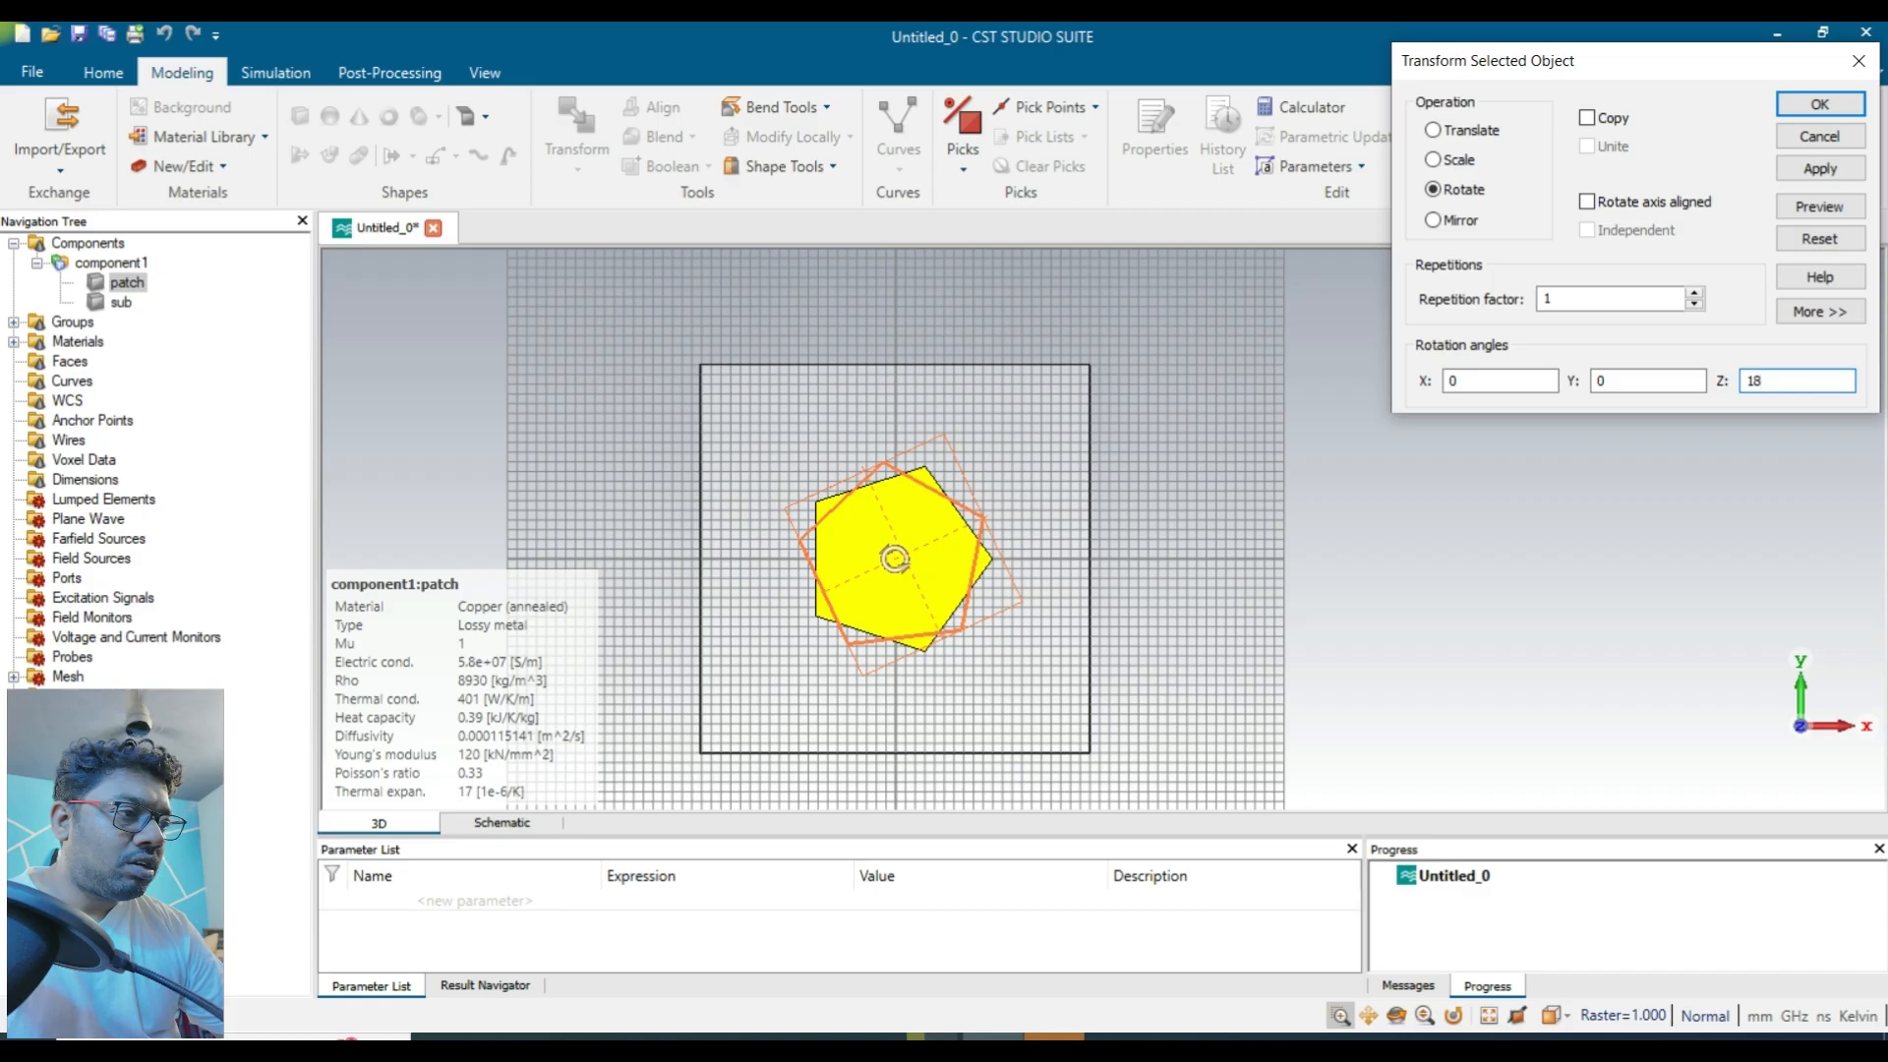
click(1836, 210)
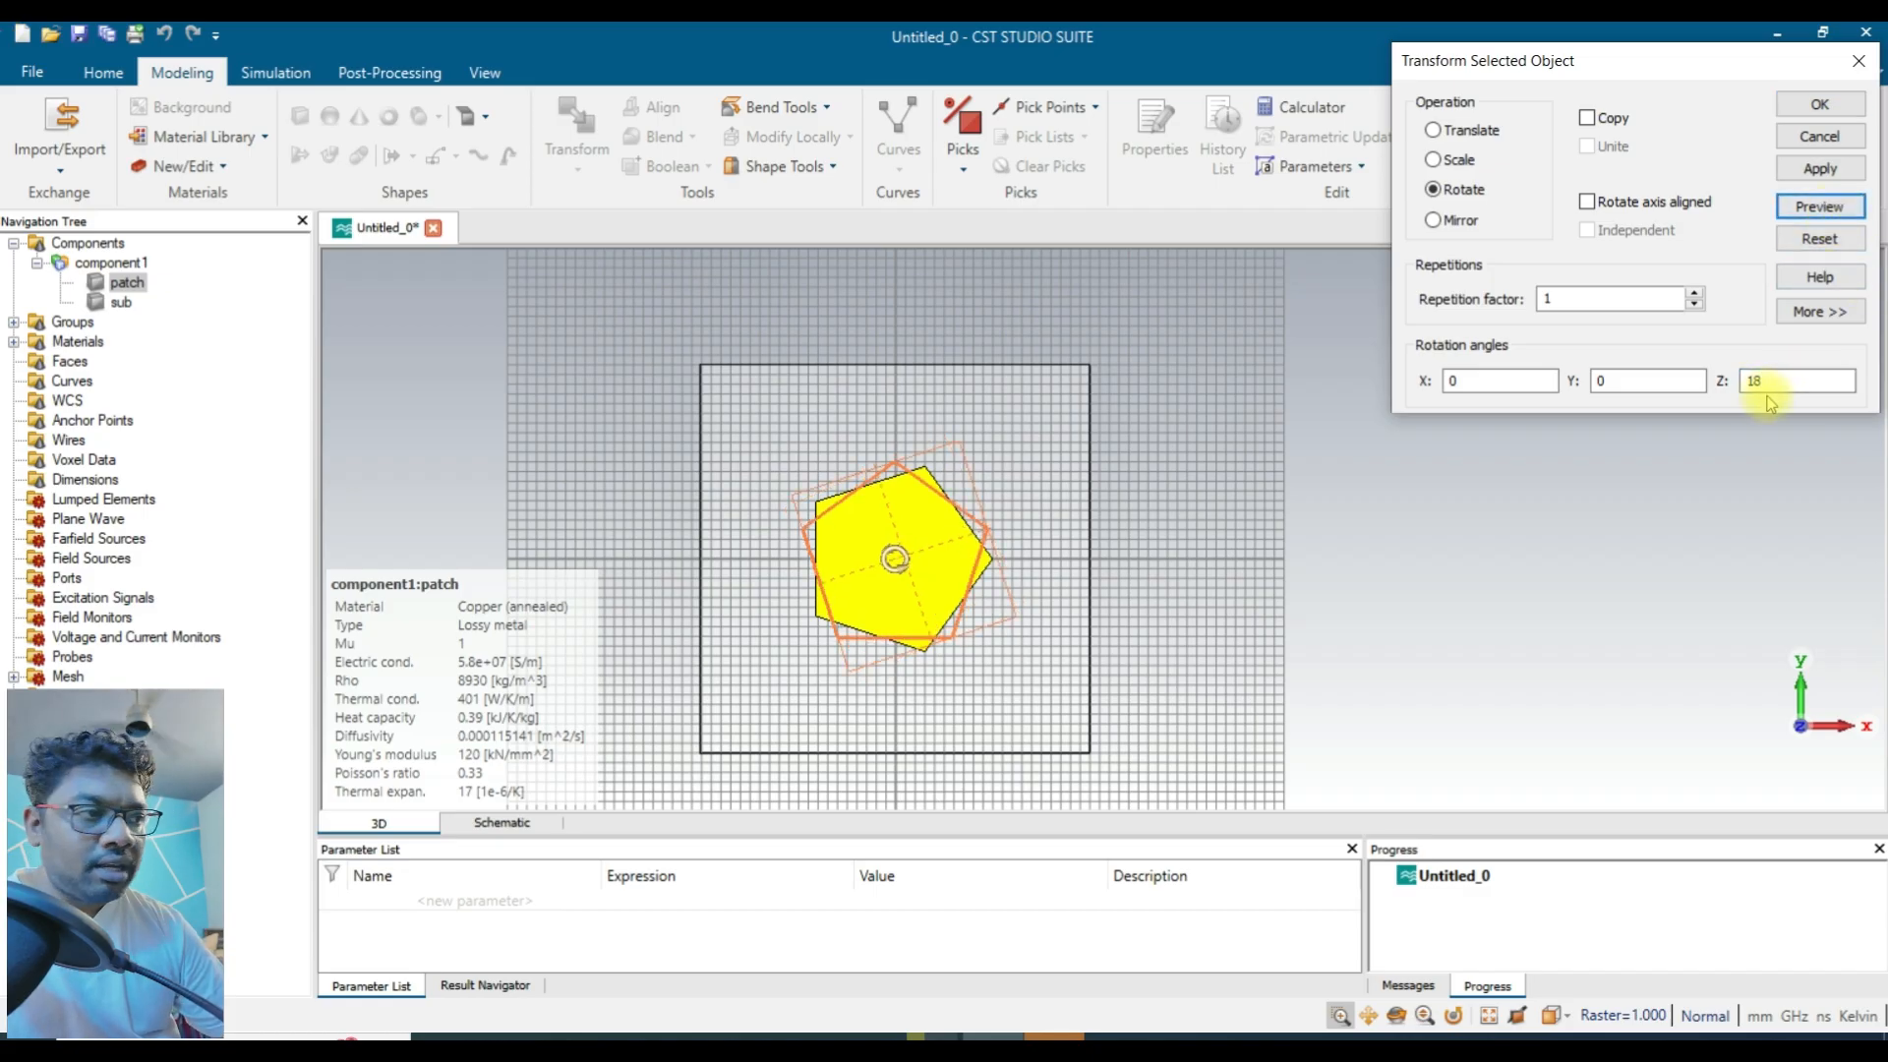
click(1820, 104)
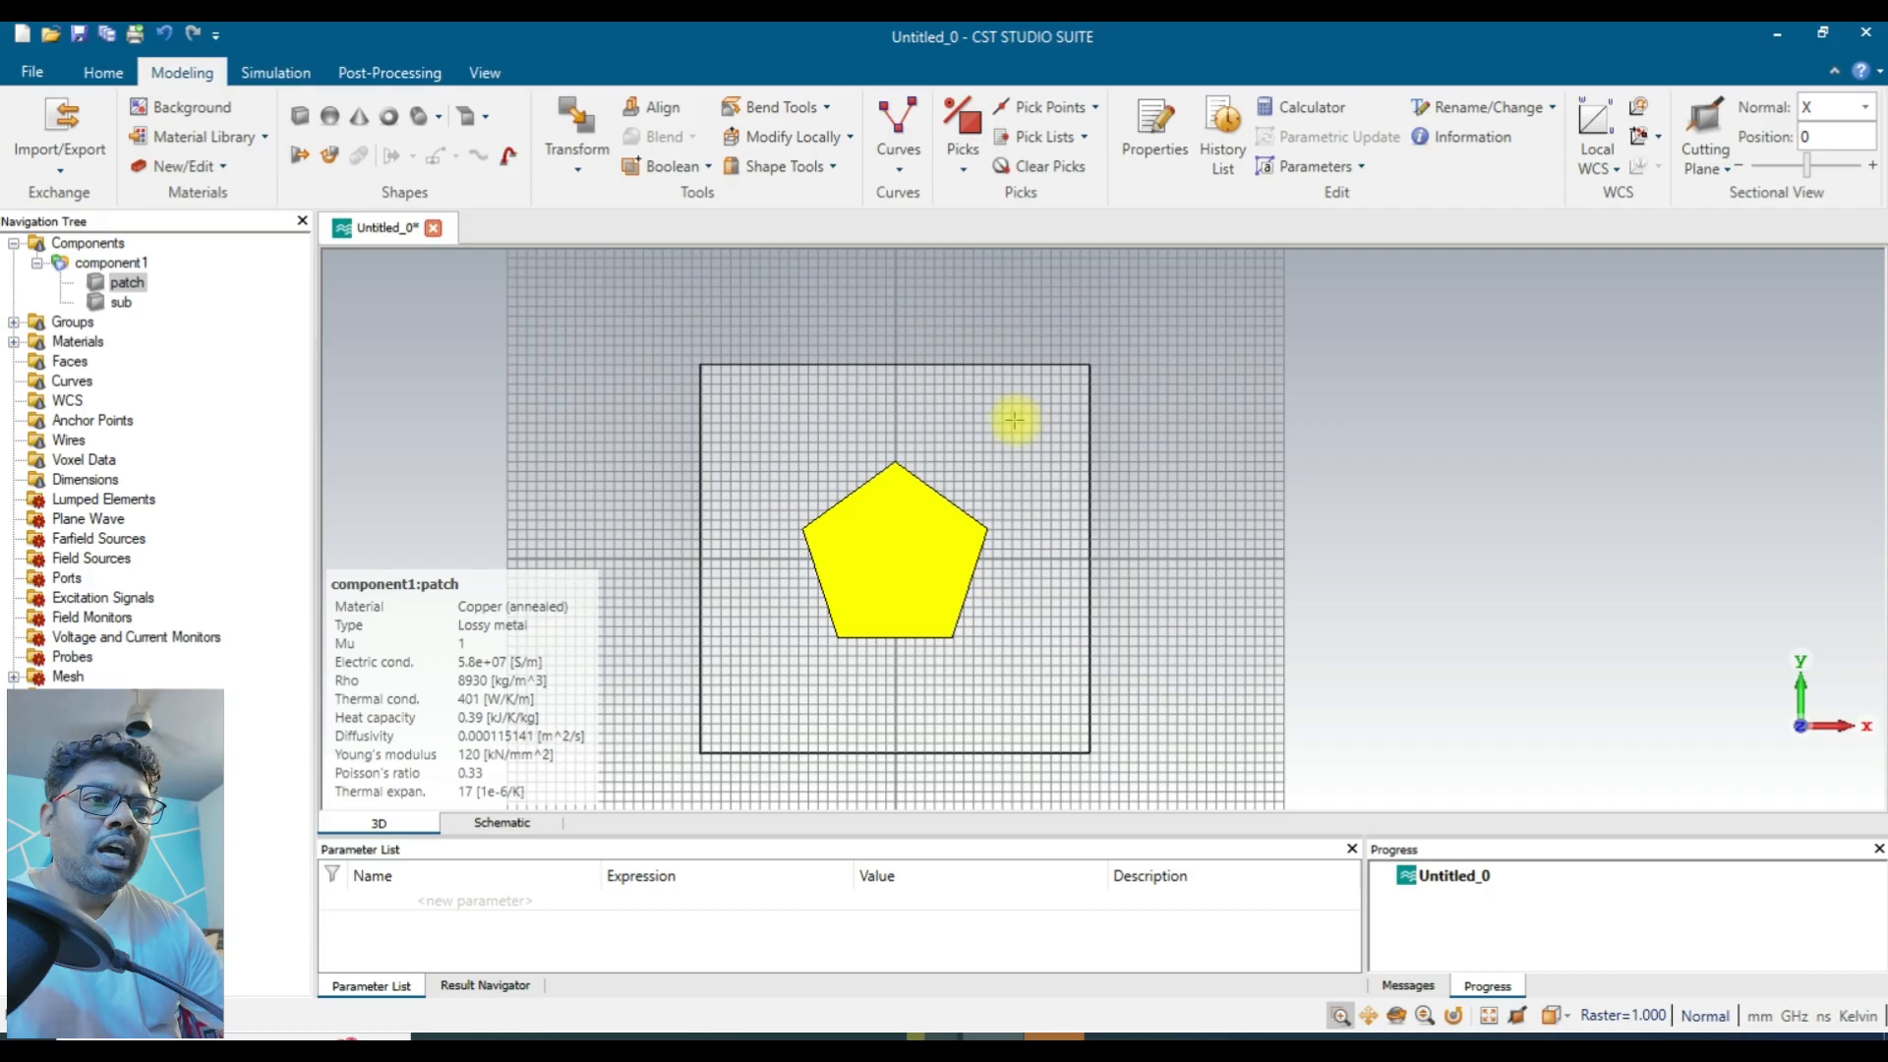
Sketch a brick footprint from the patch's lower edge to the substrate's lower edge, X -2 to 2.5 and Y -20 to -8, and open its numeric settings.
click(300, 116)
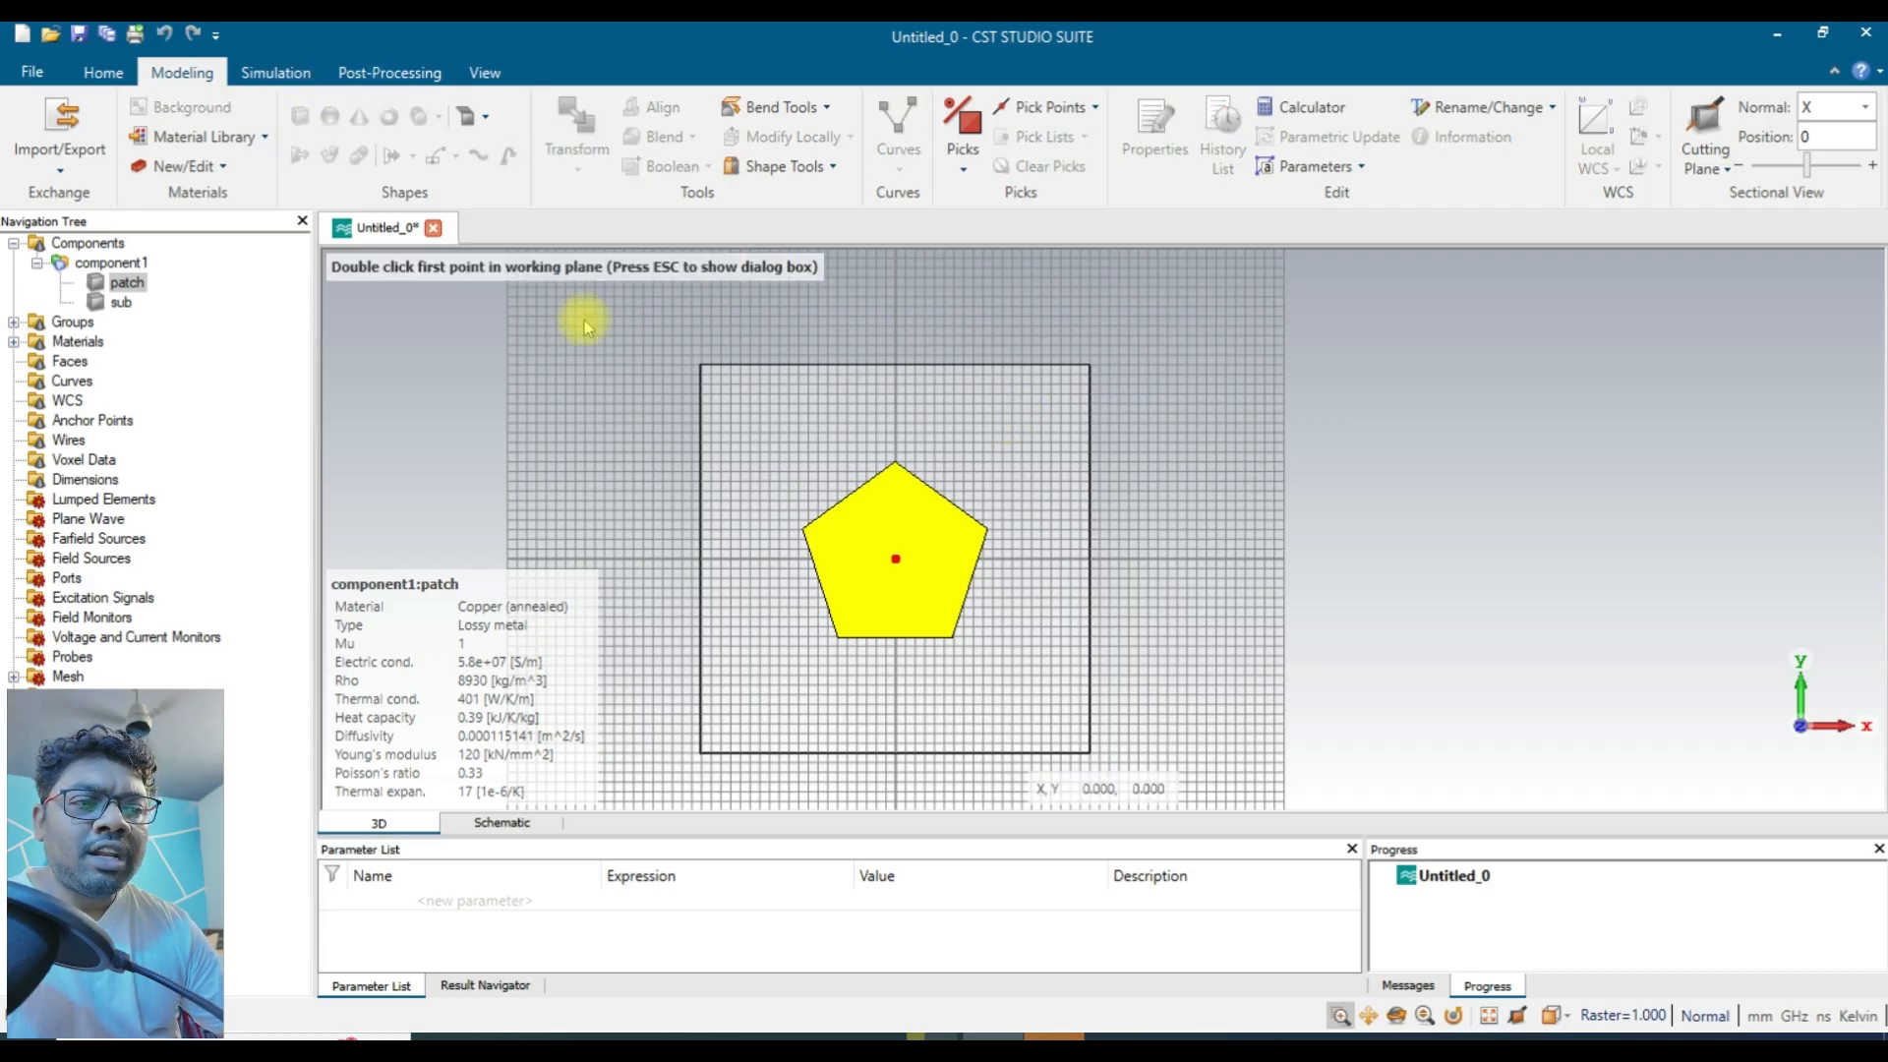
double_click(875, 637)
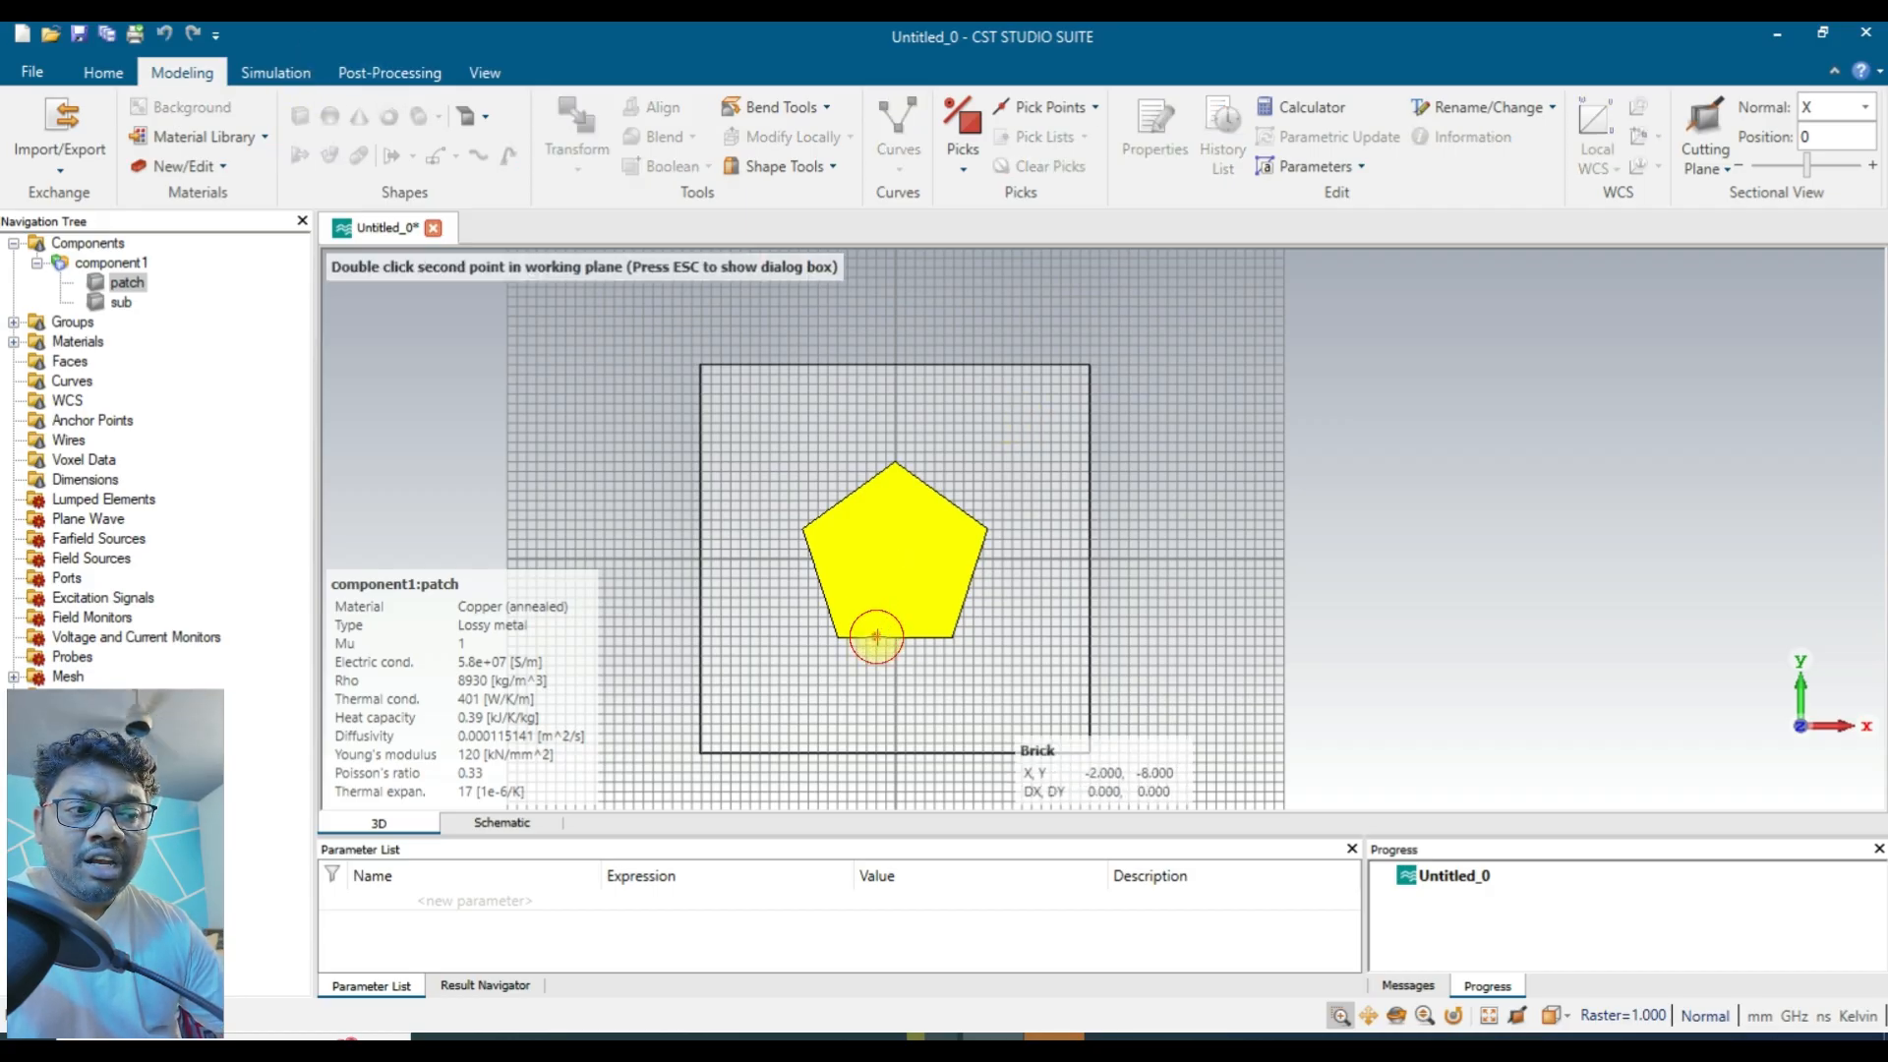
double_click(920, 753)
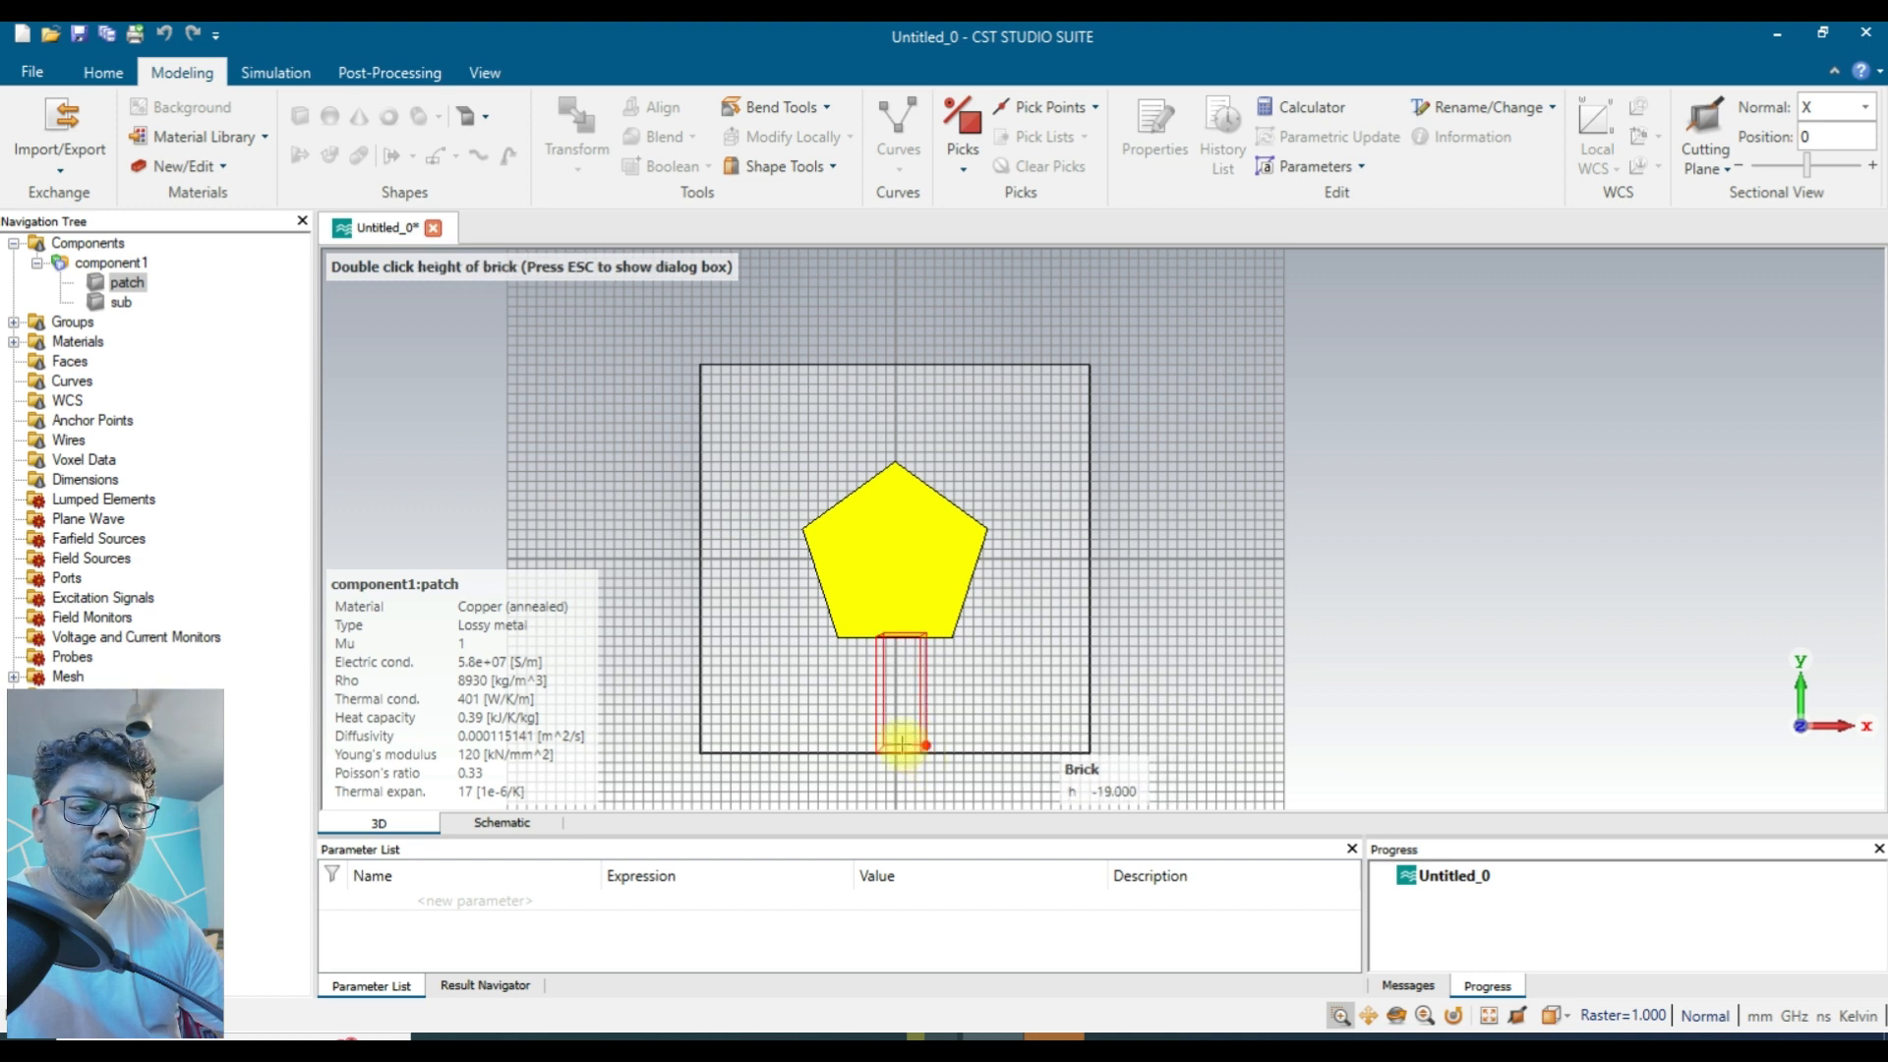
key(Escape)
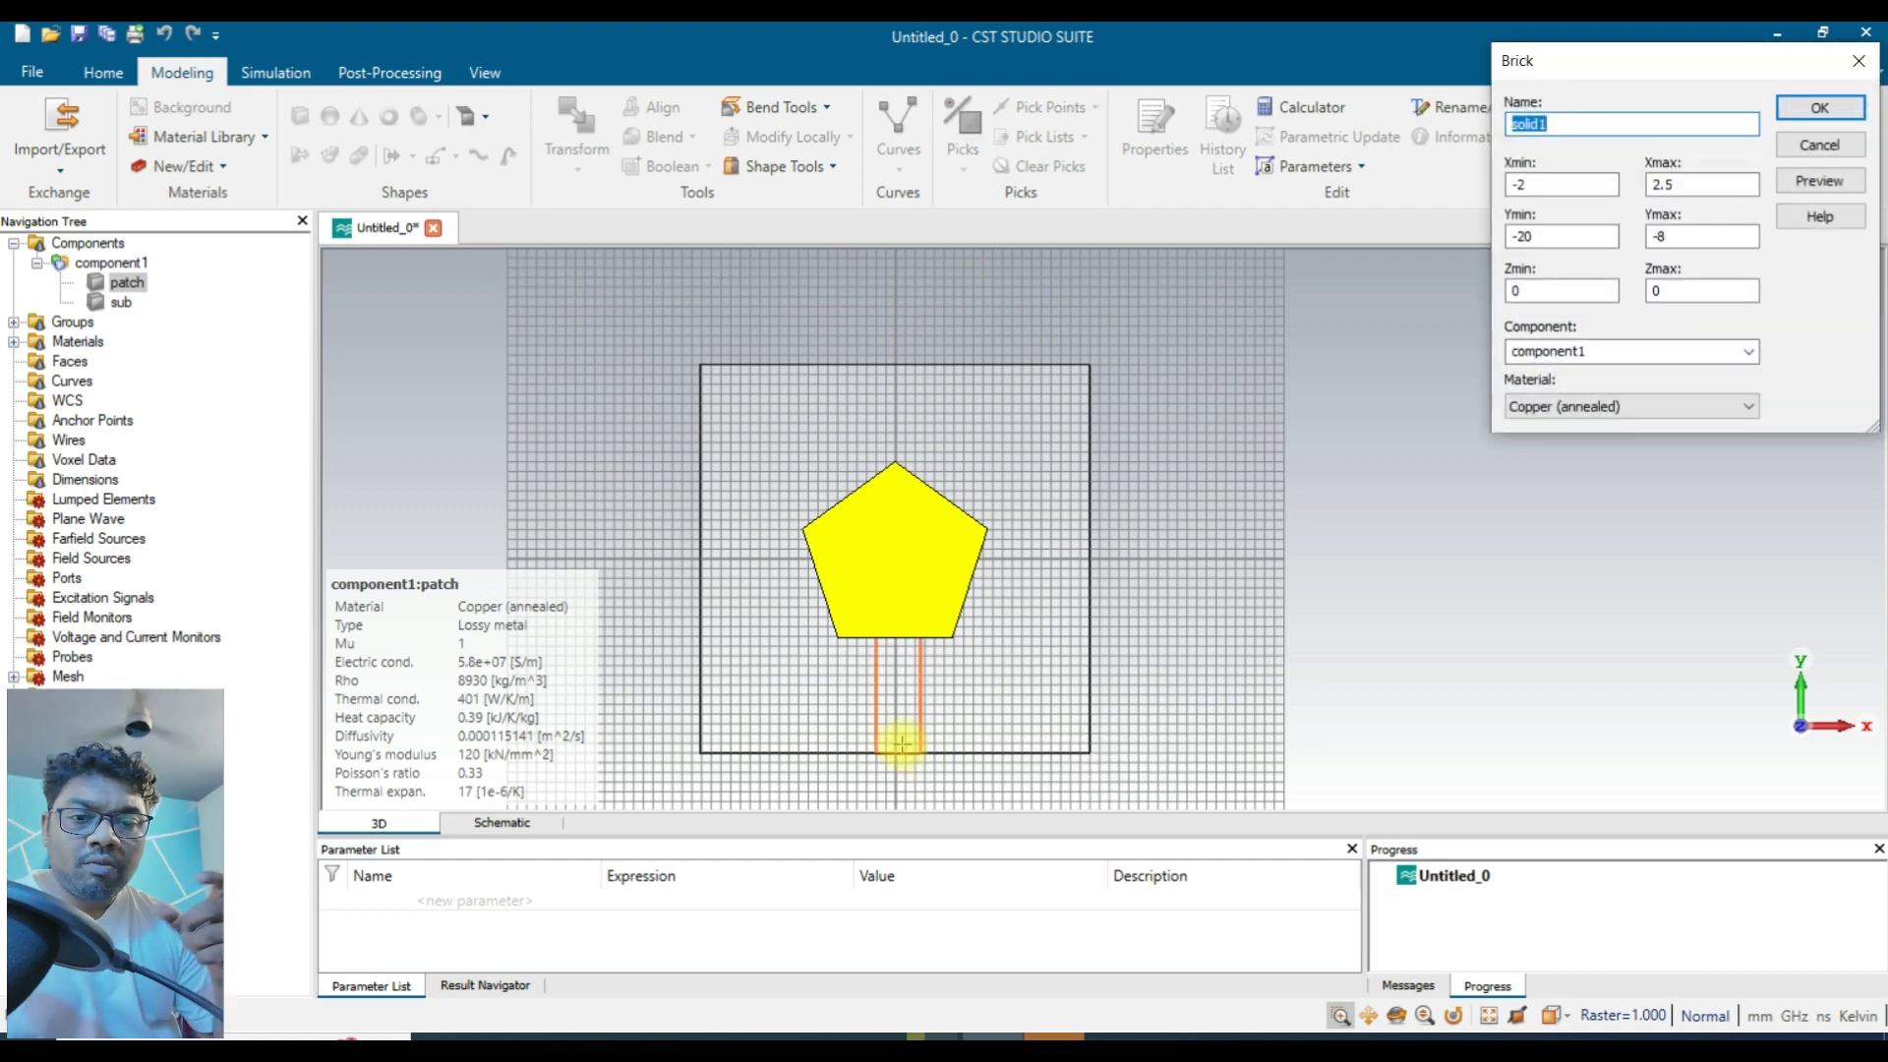
Name the brick feed, set its Z range from 1.6 to 1.635, and preview it.
text(feed)
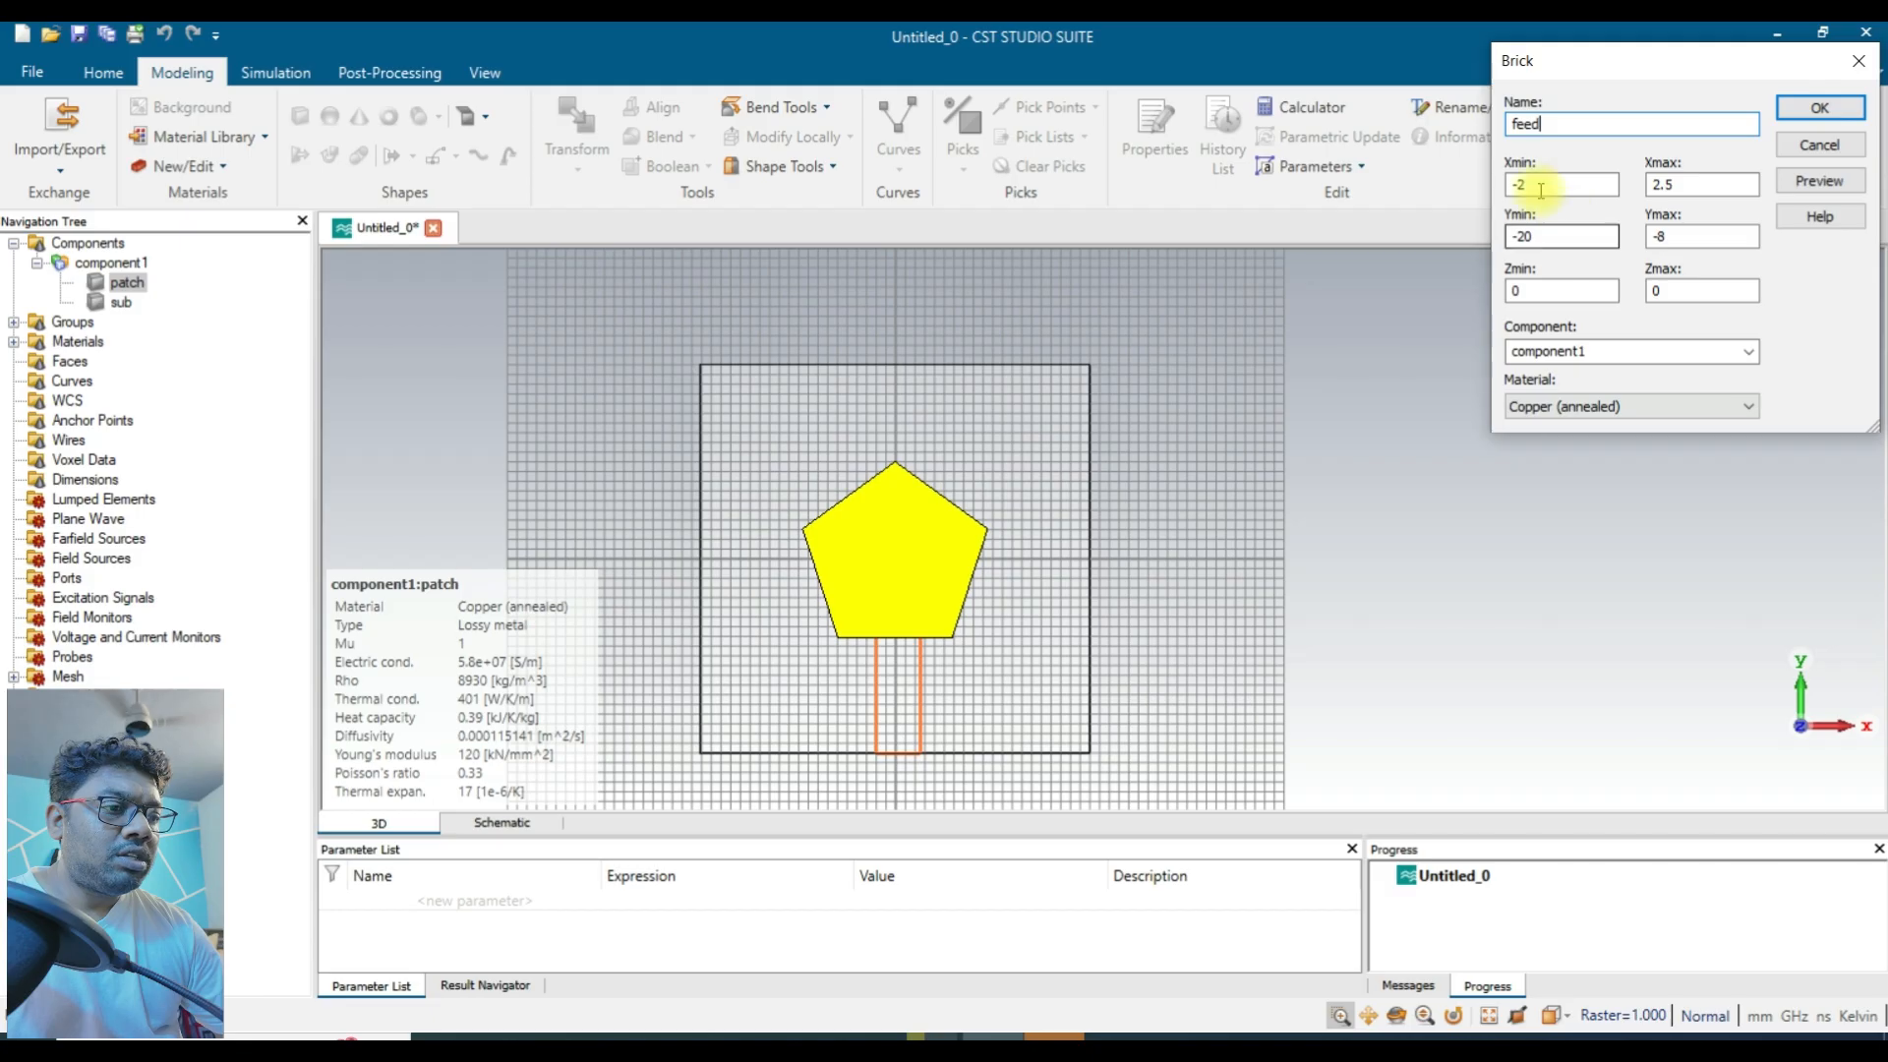
click(1566, 290)
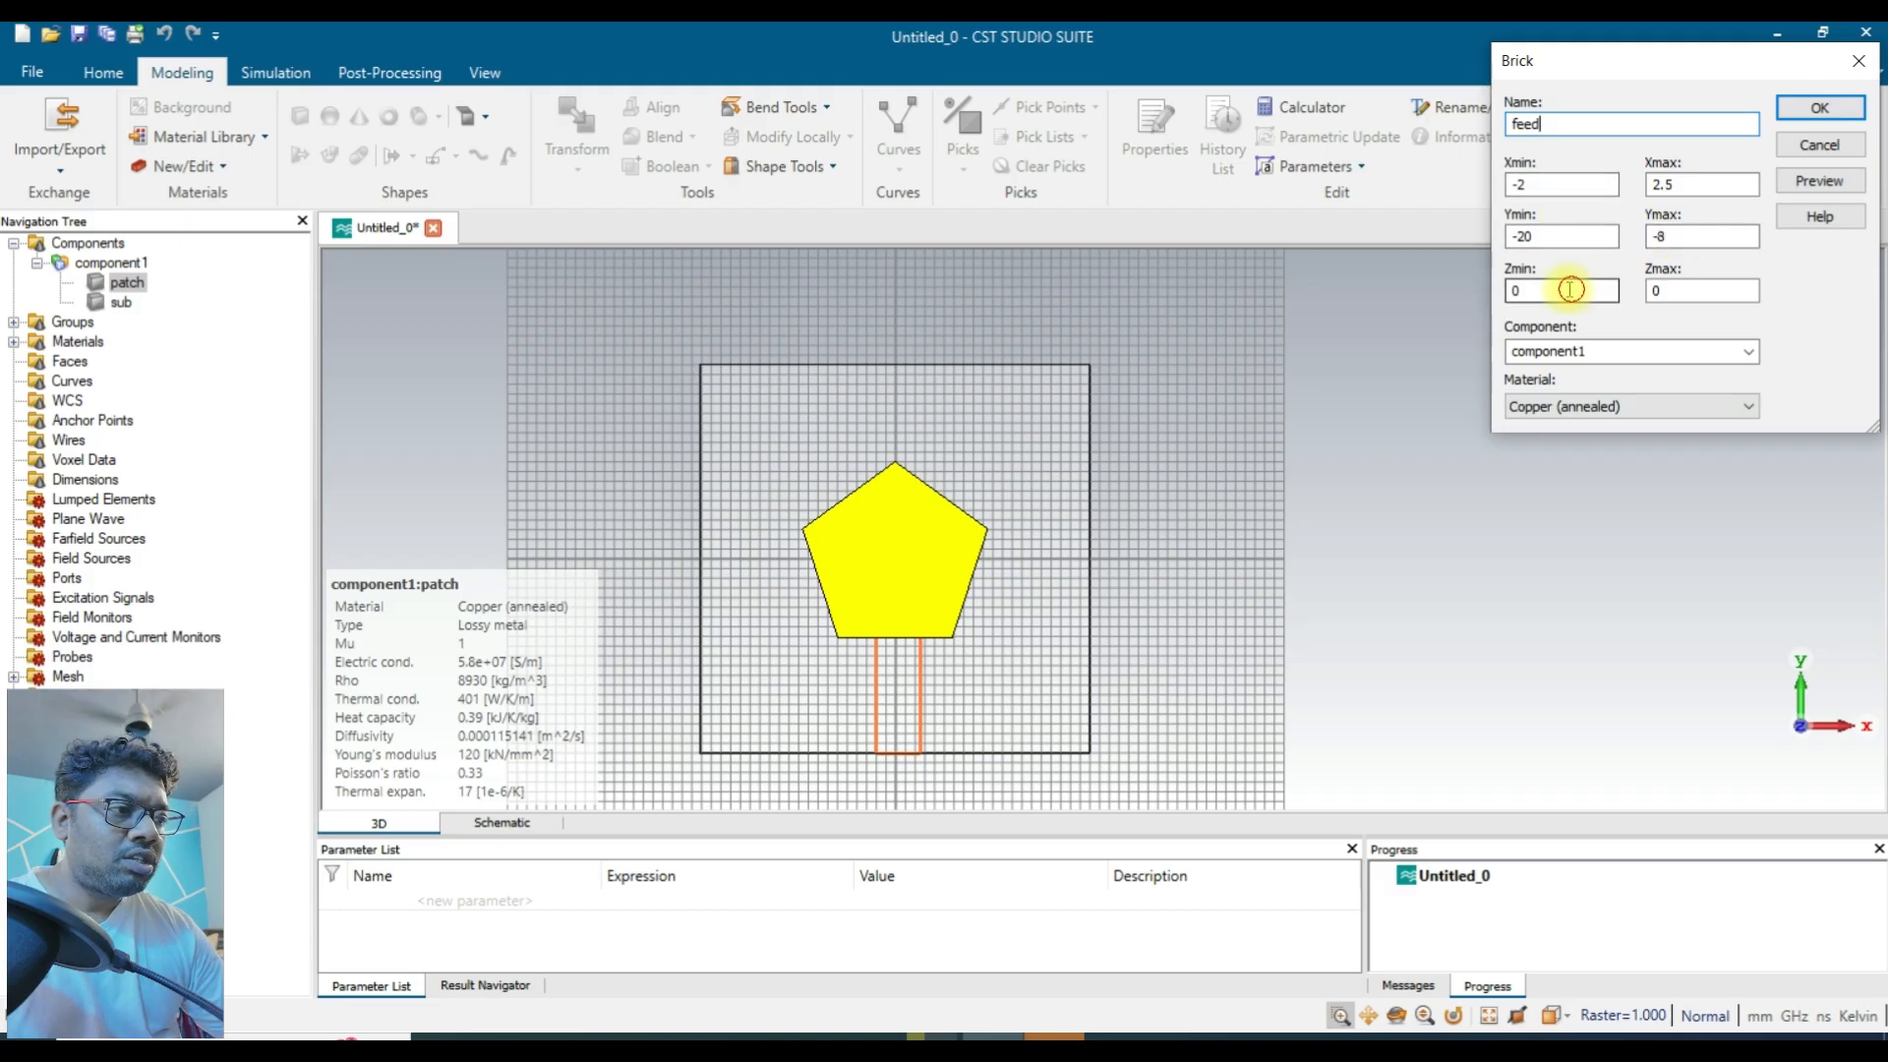
text(1.6)
key(Tab)
text(1.)
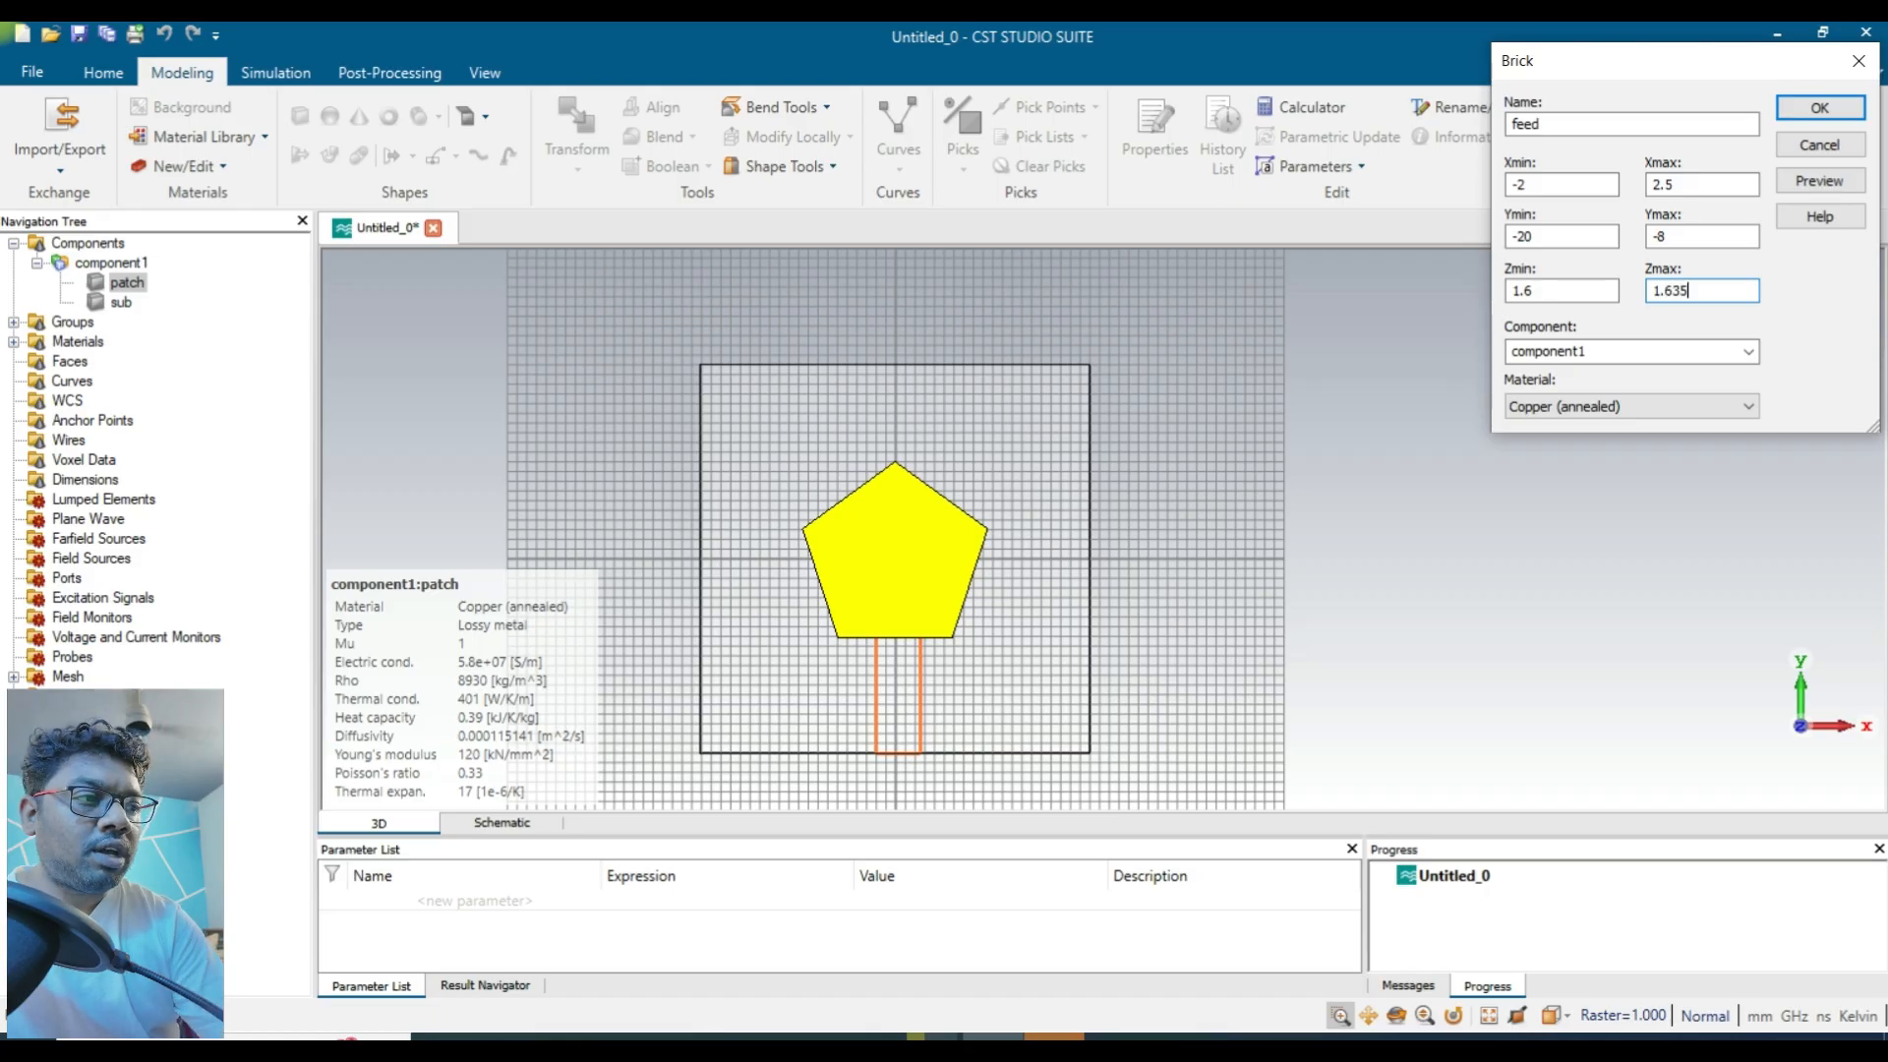
text(635)
click(1820, 182)
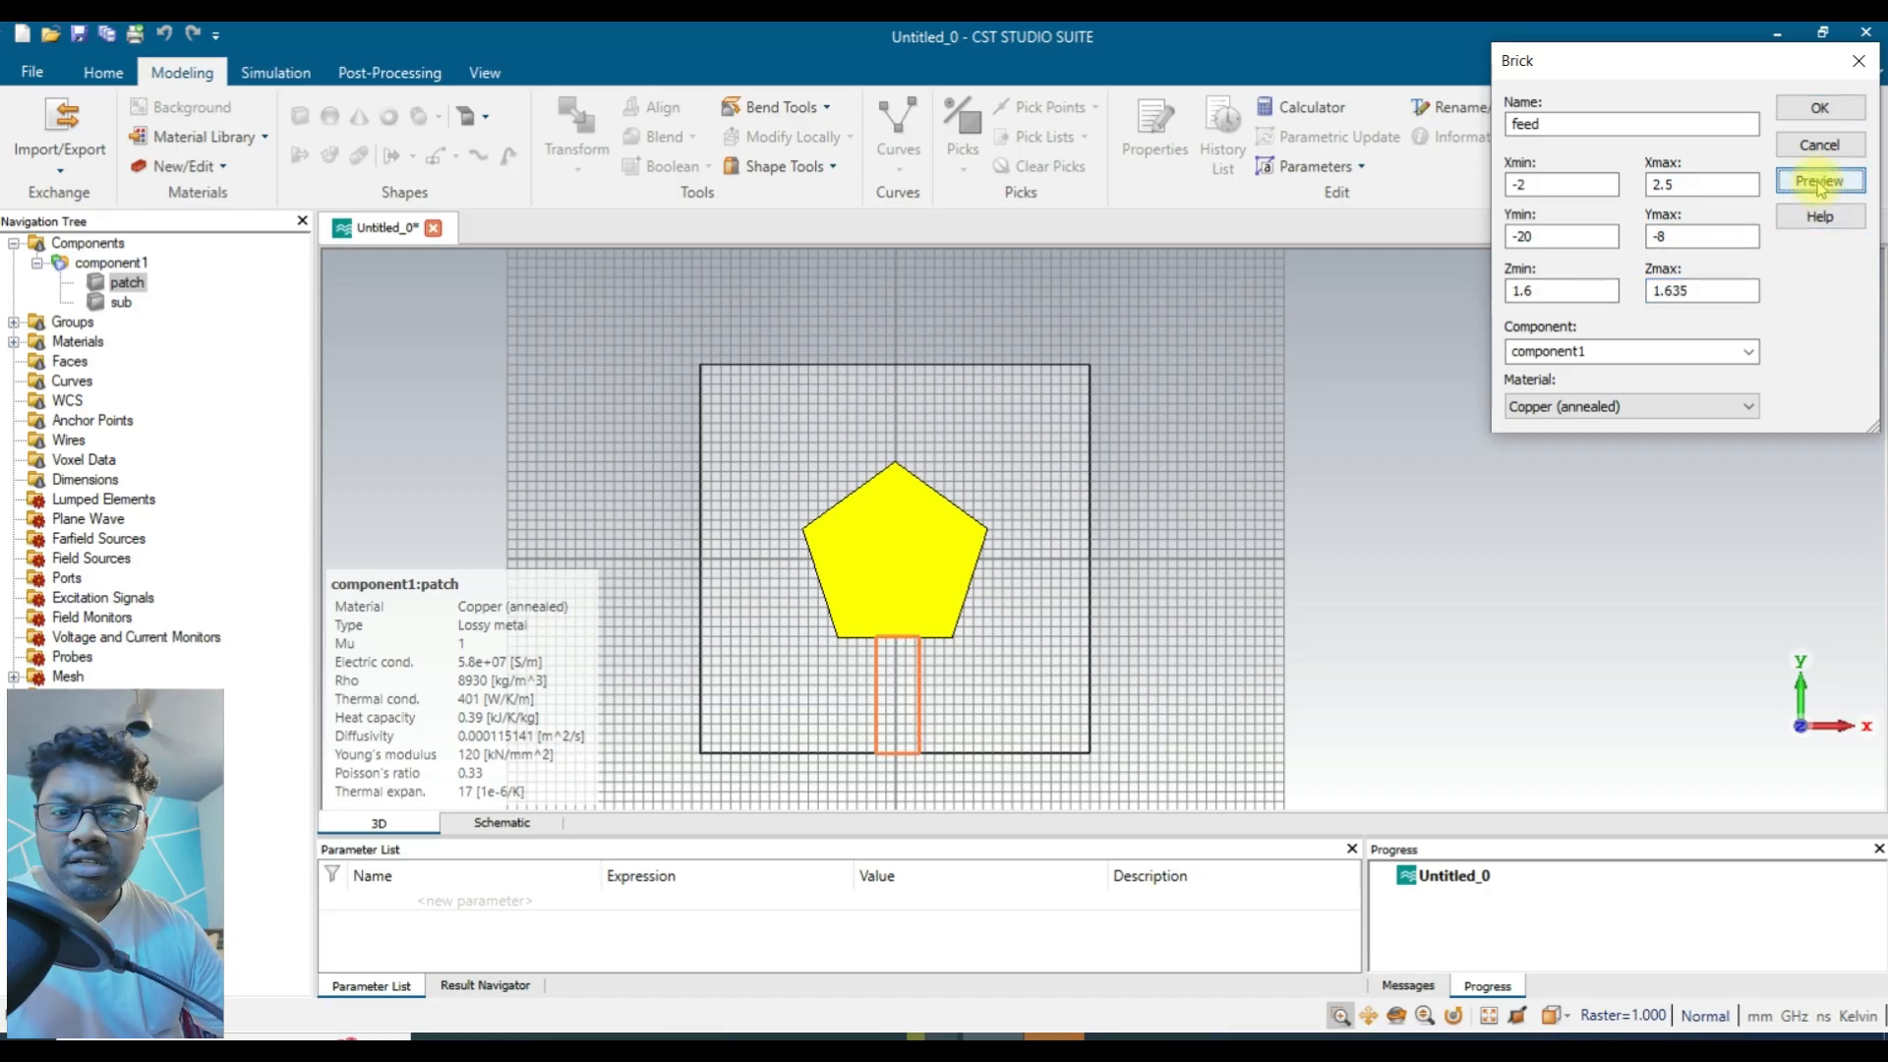
Set the feed's Ymax to -6 and Xmax to 2, previewing each change, and create the brick.
click(1702, 238)
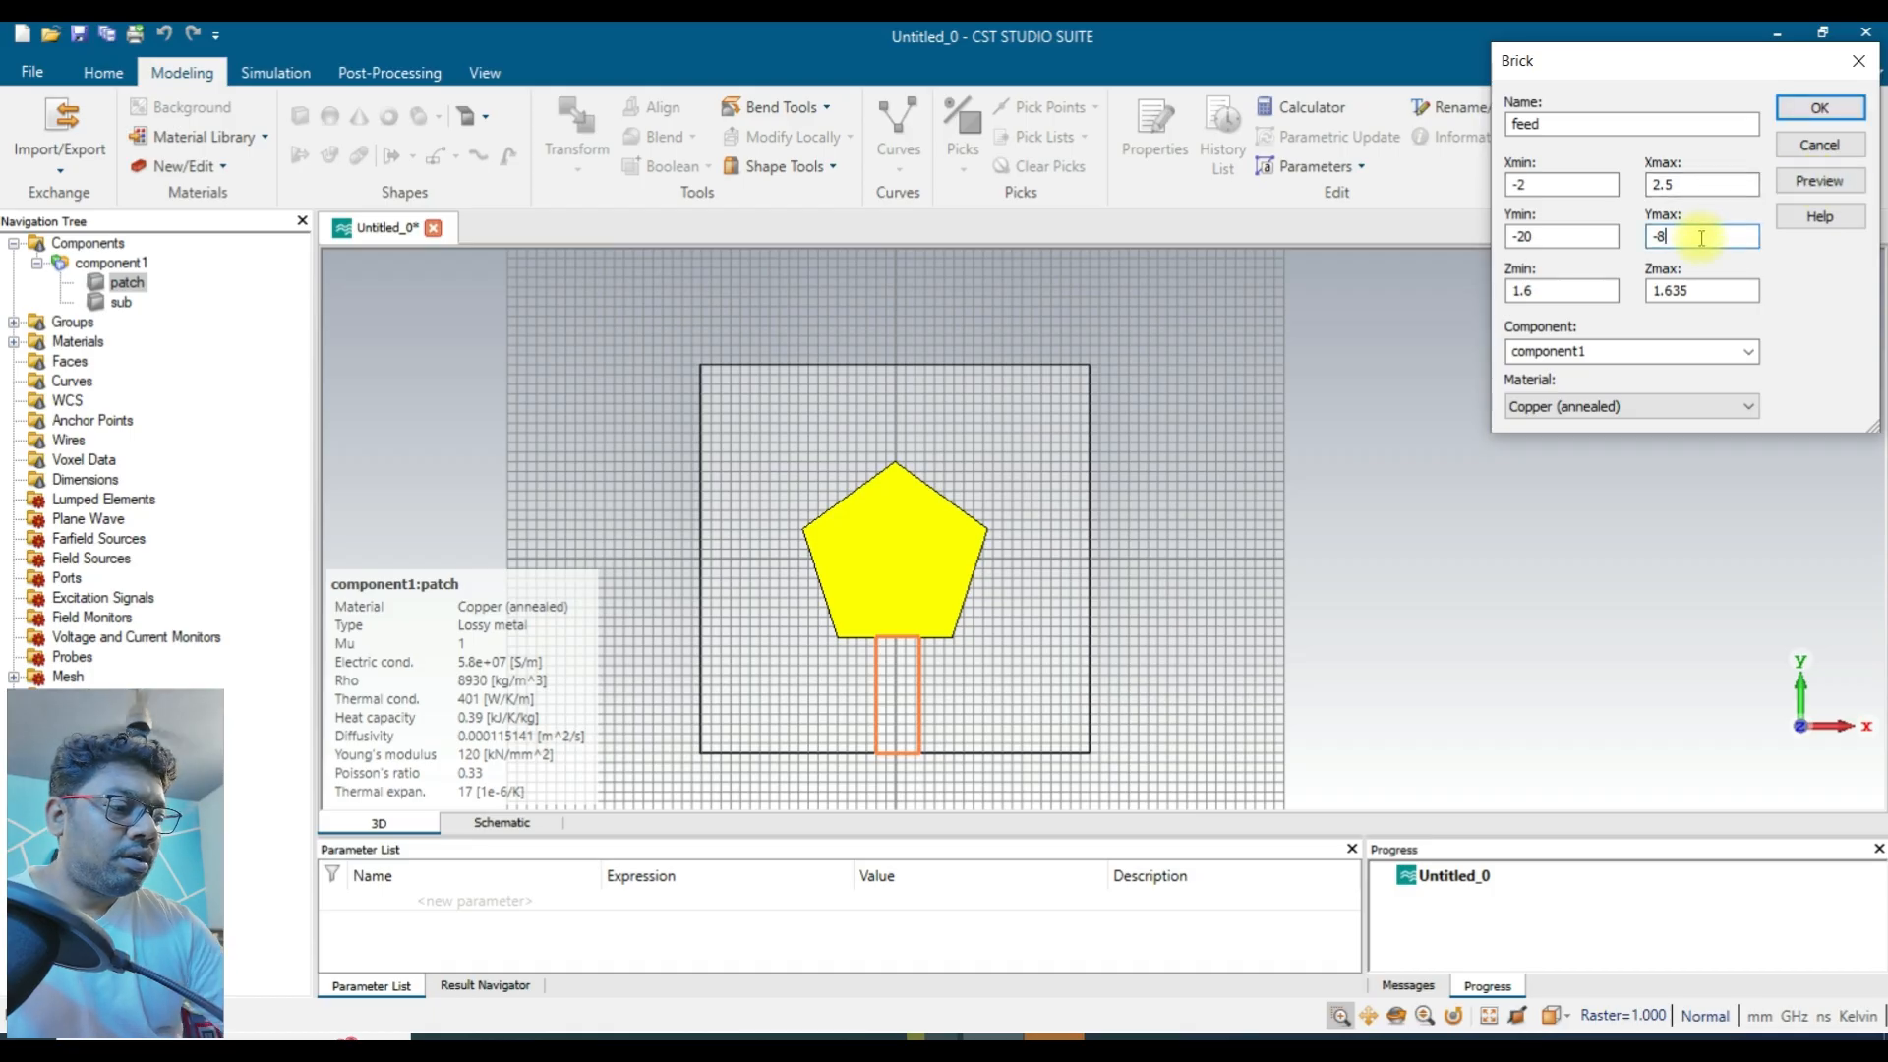
text(6)
click(1821, 181)
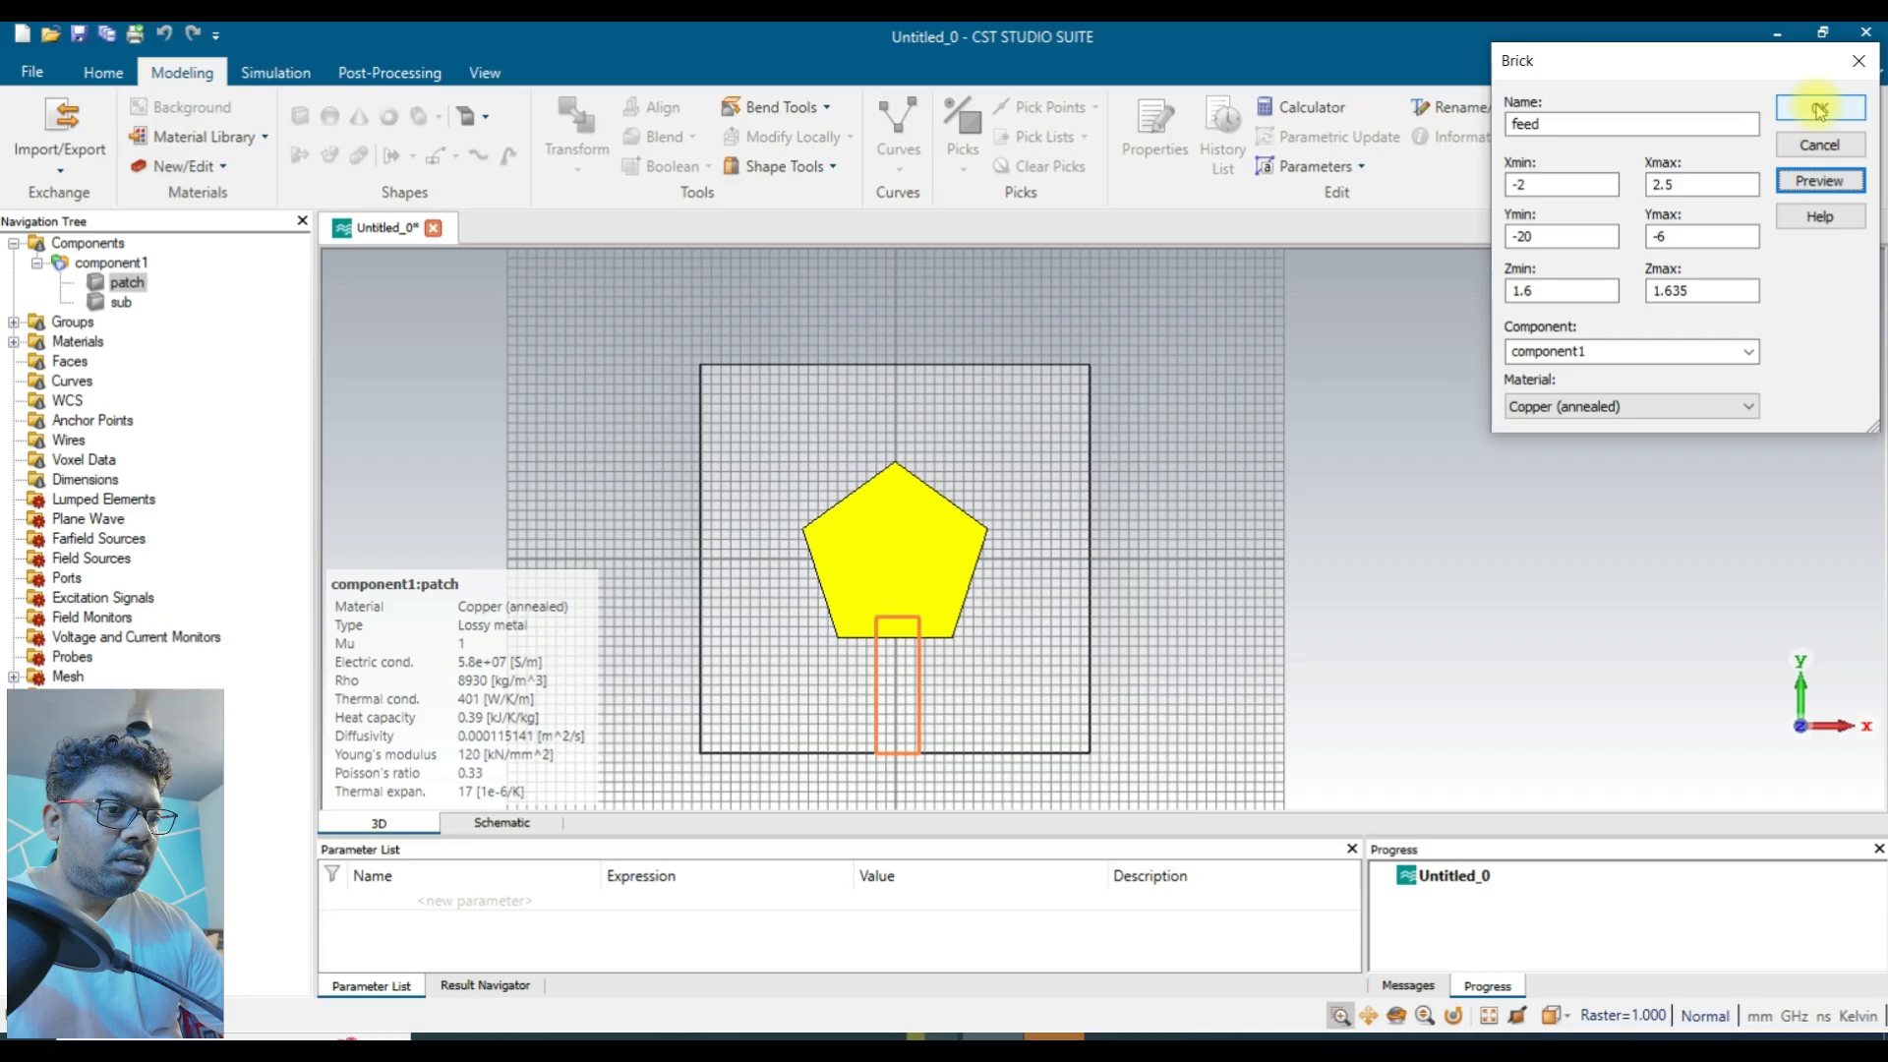
double_click(1672, 185)
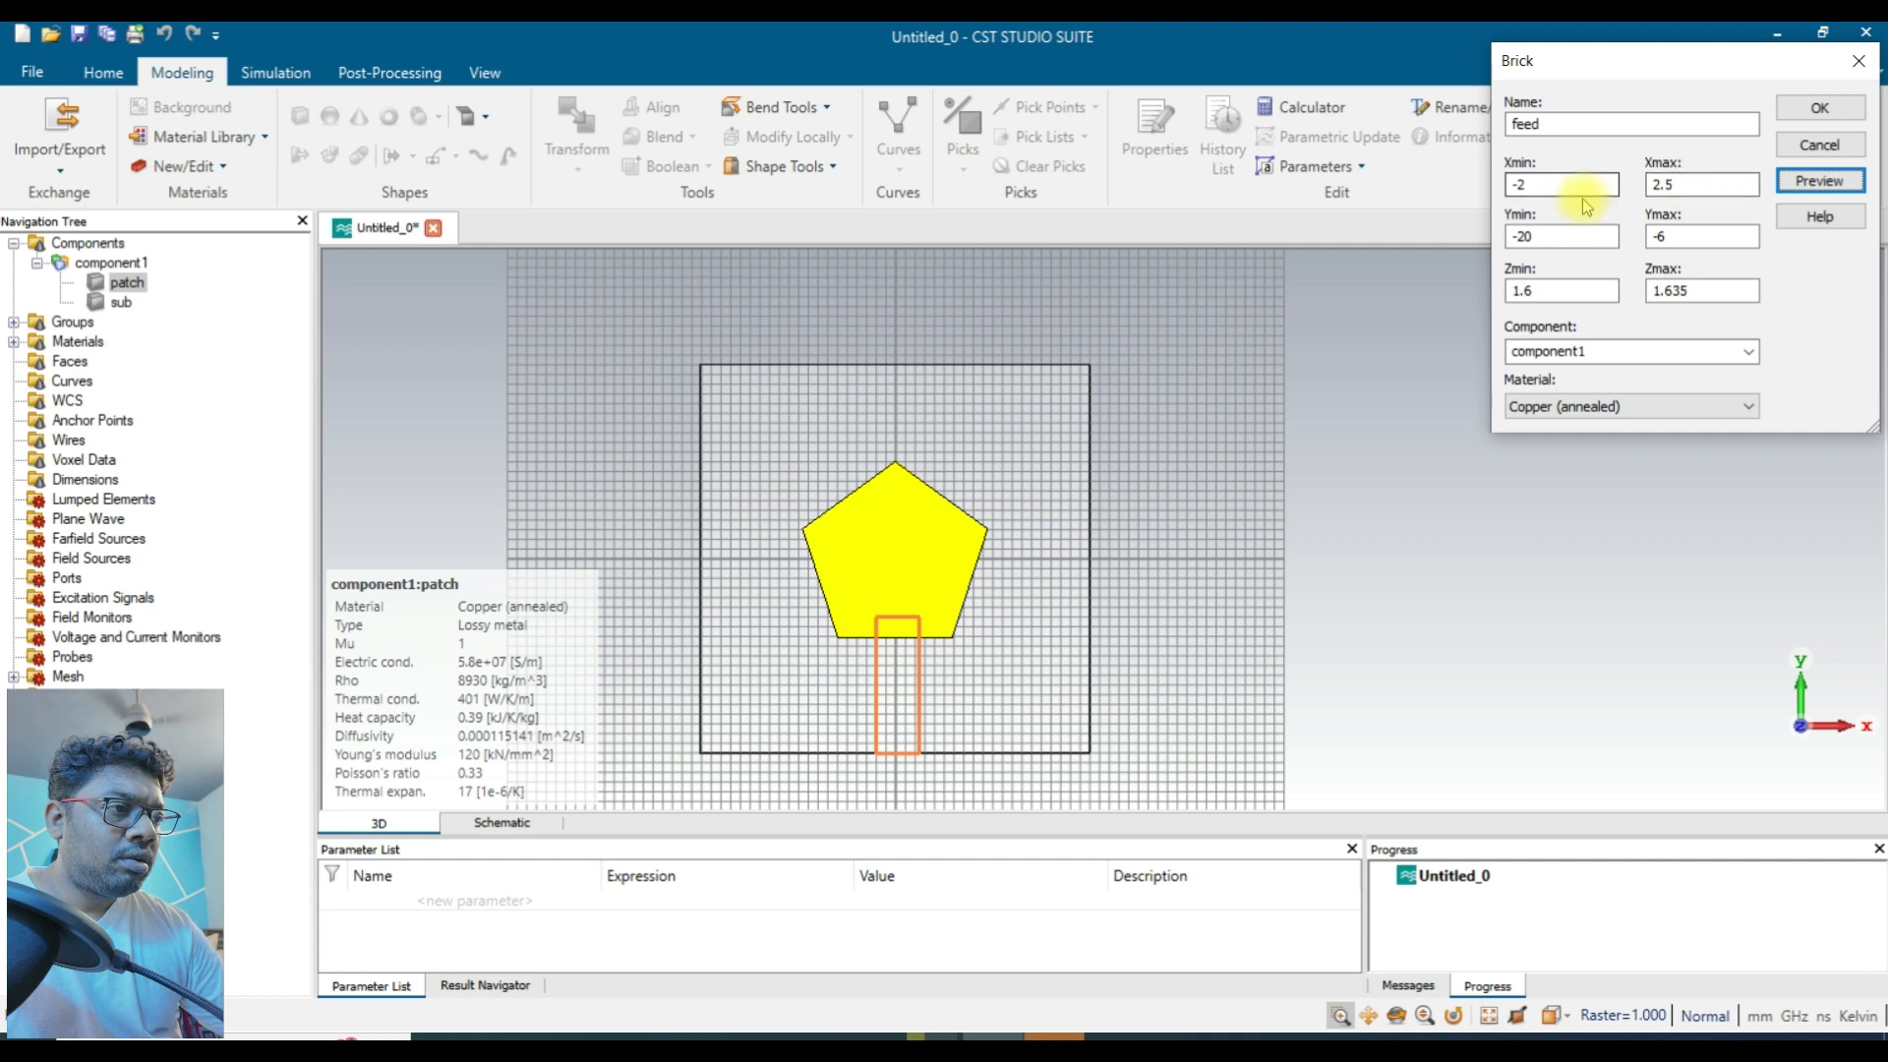
click(1694, 186)
key(BackSpace)
key(BackSpace)
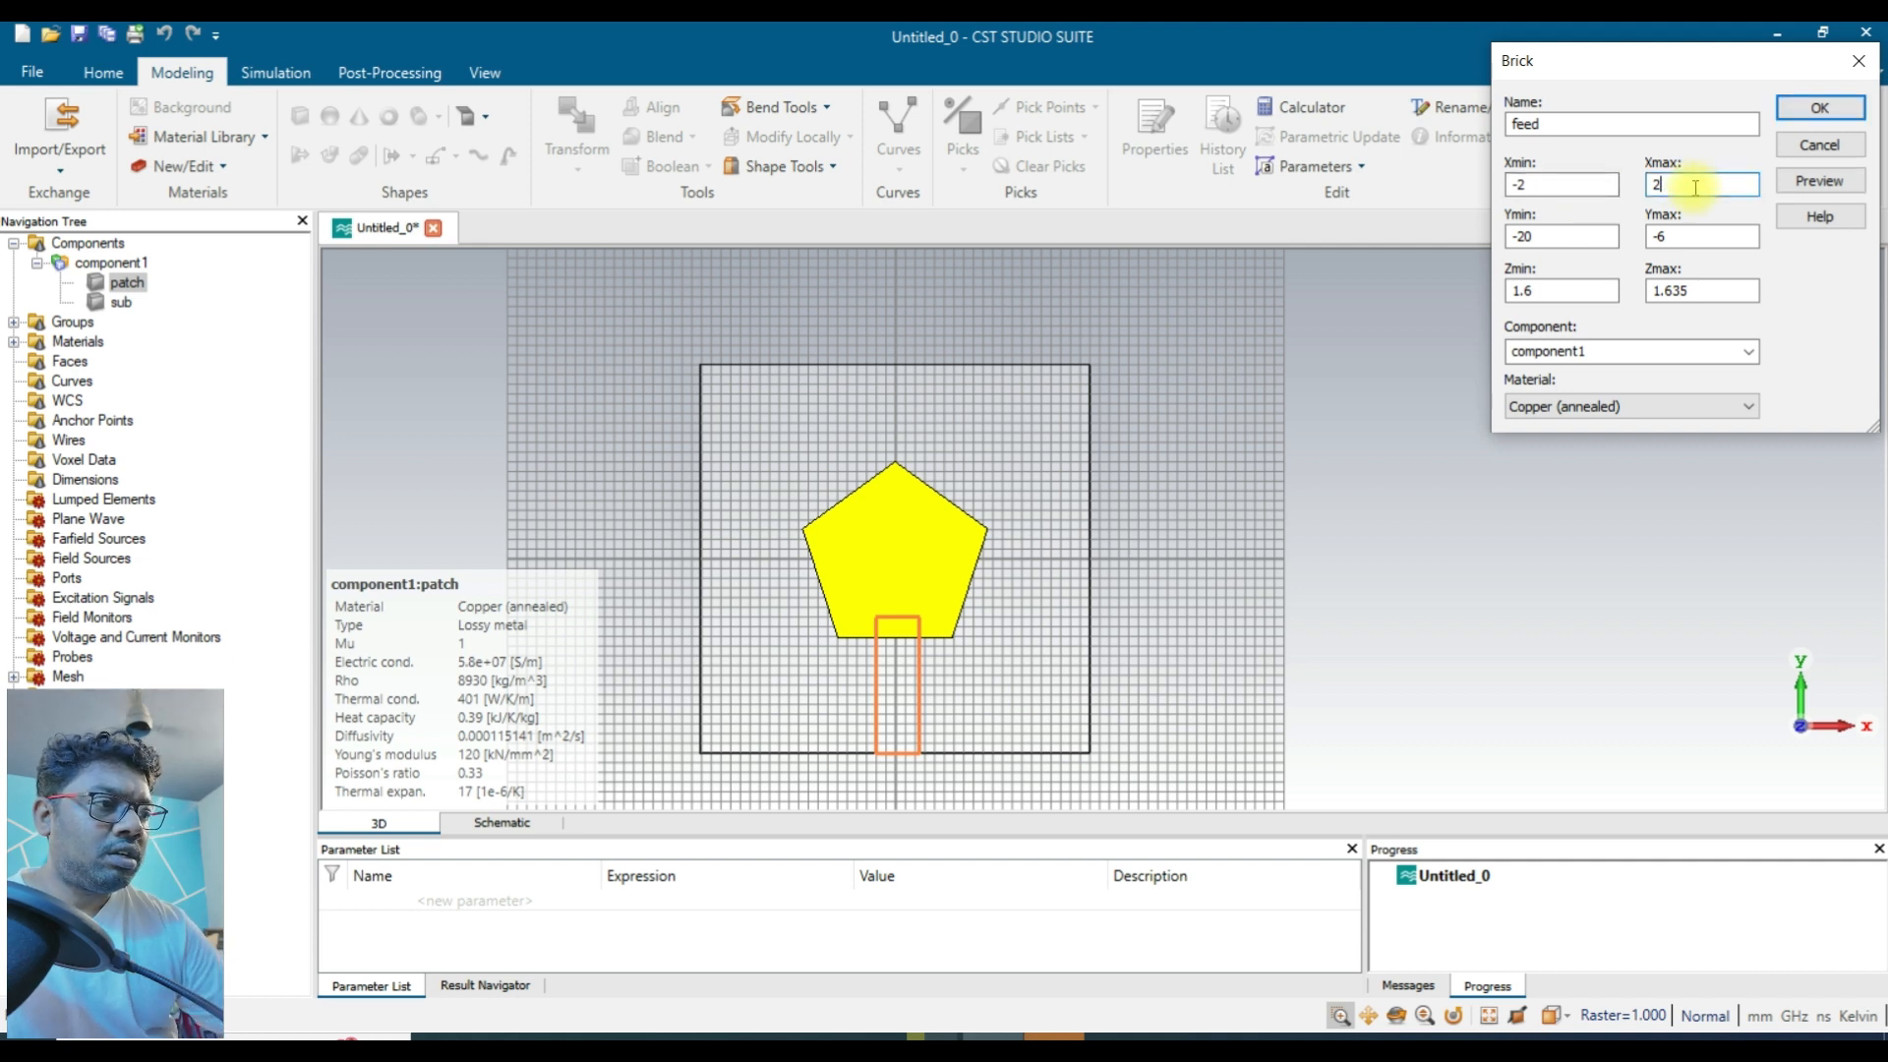
click(1802, 184)
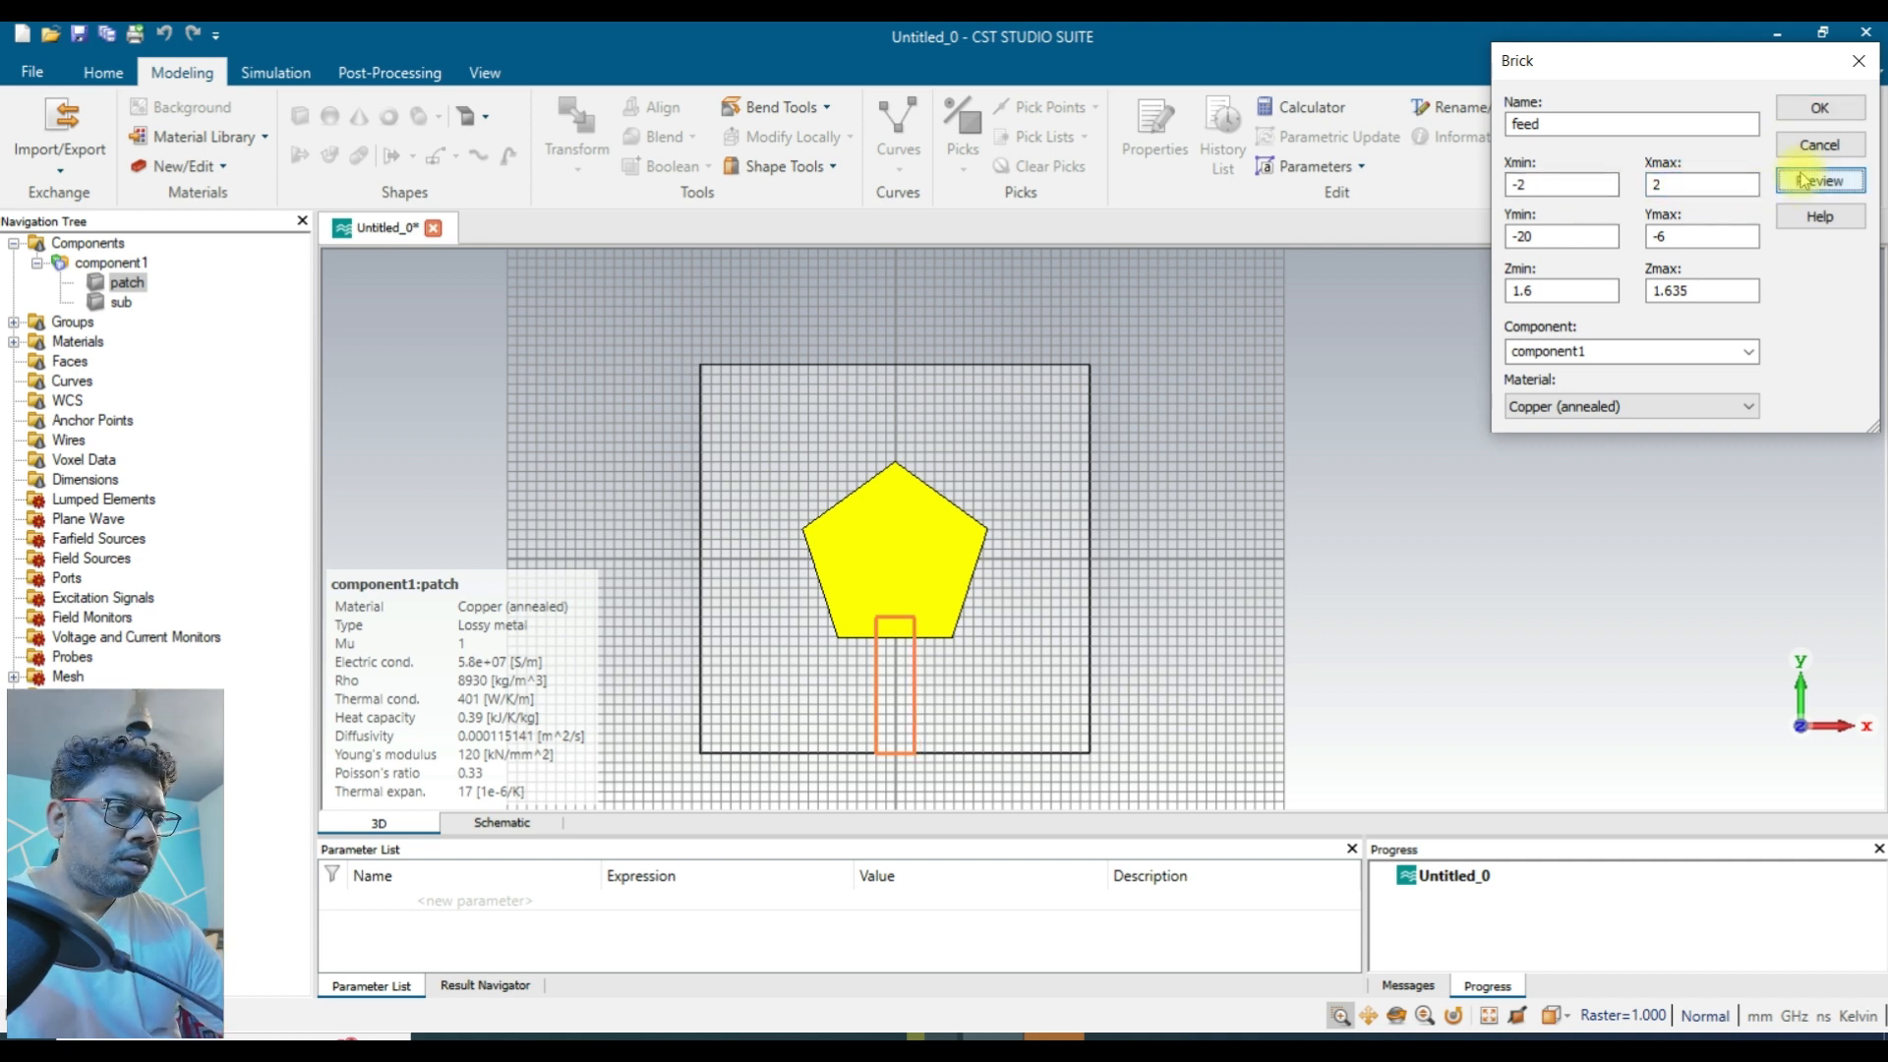
click(1822, 106)
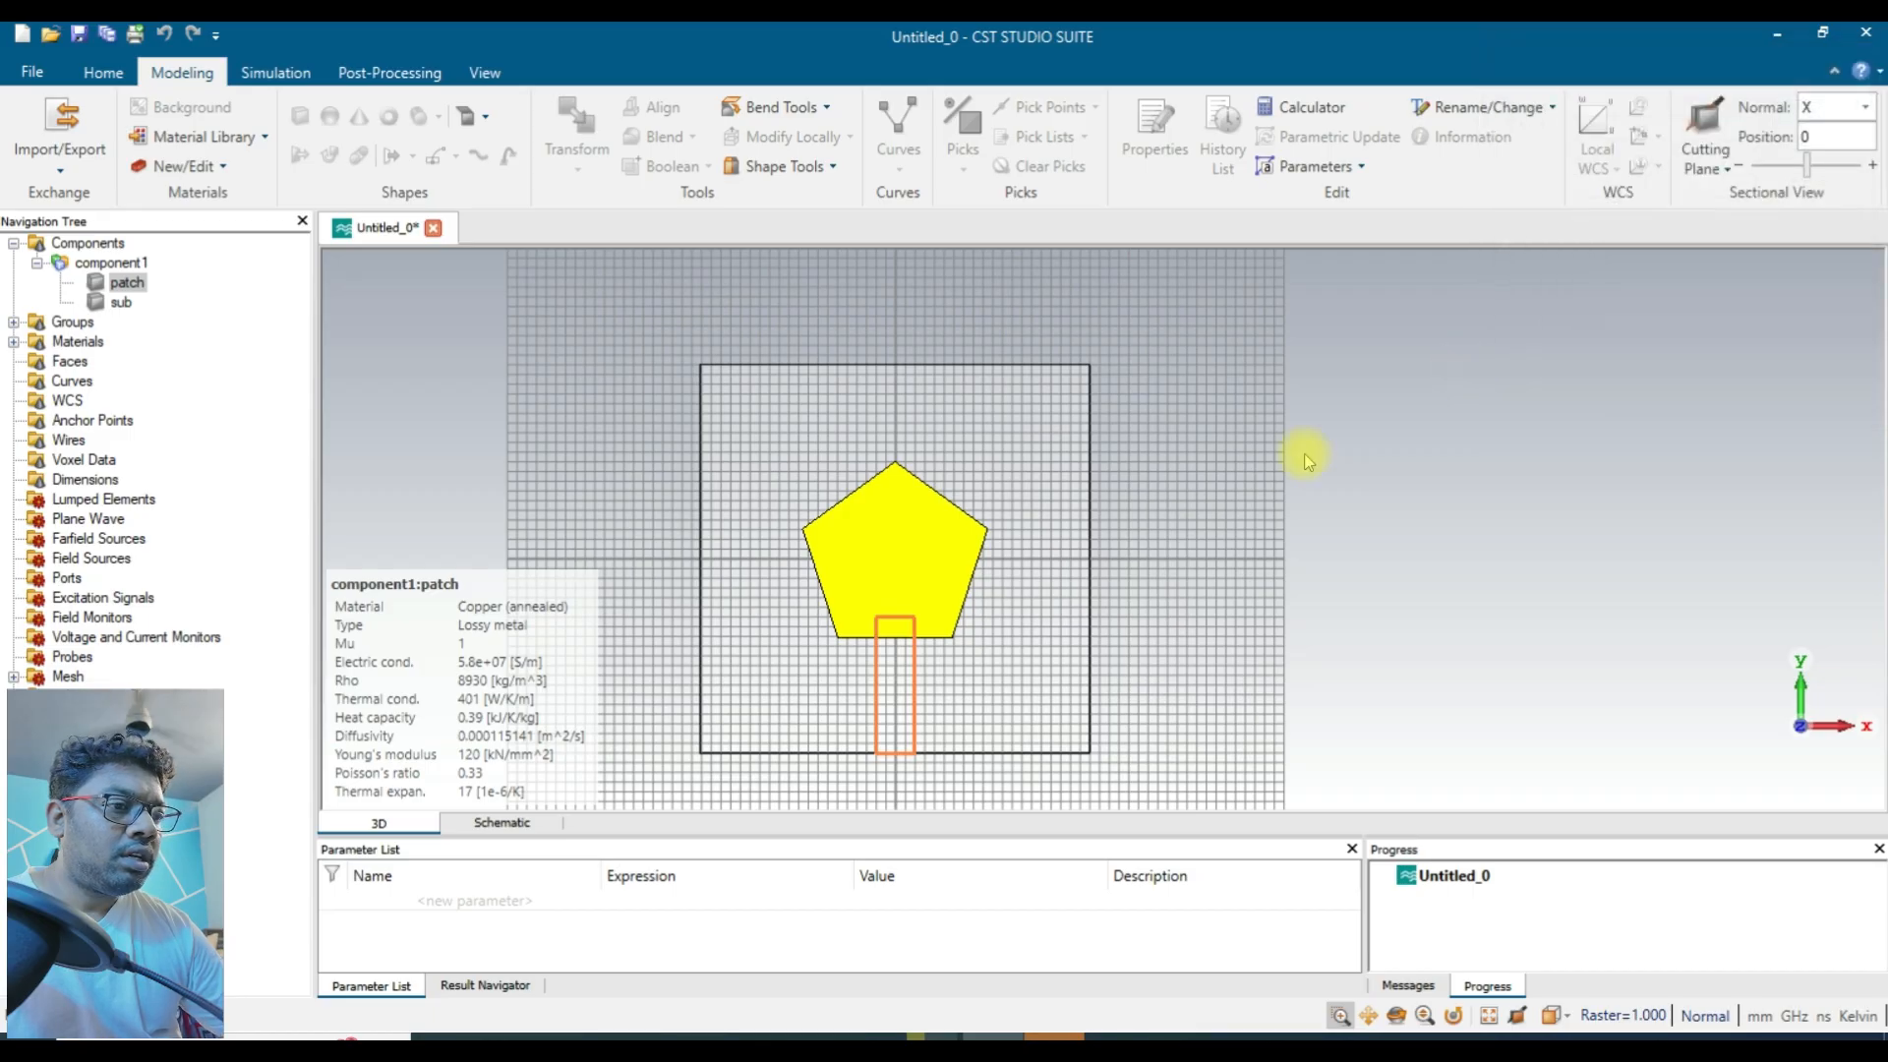
Merge the feed into the patch with a Boolean Add.
click(124, 303)
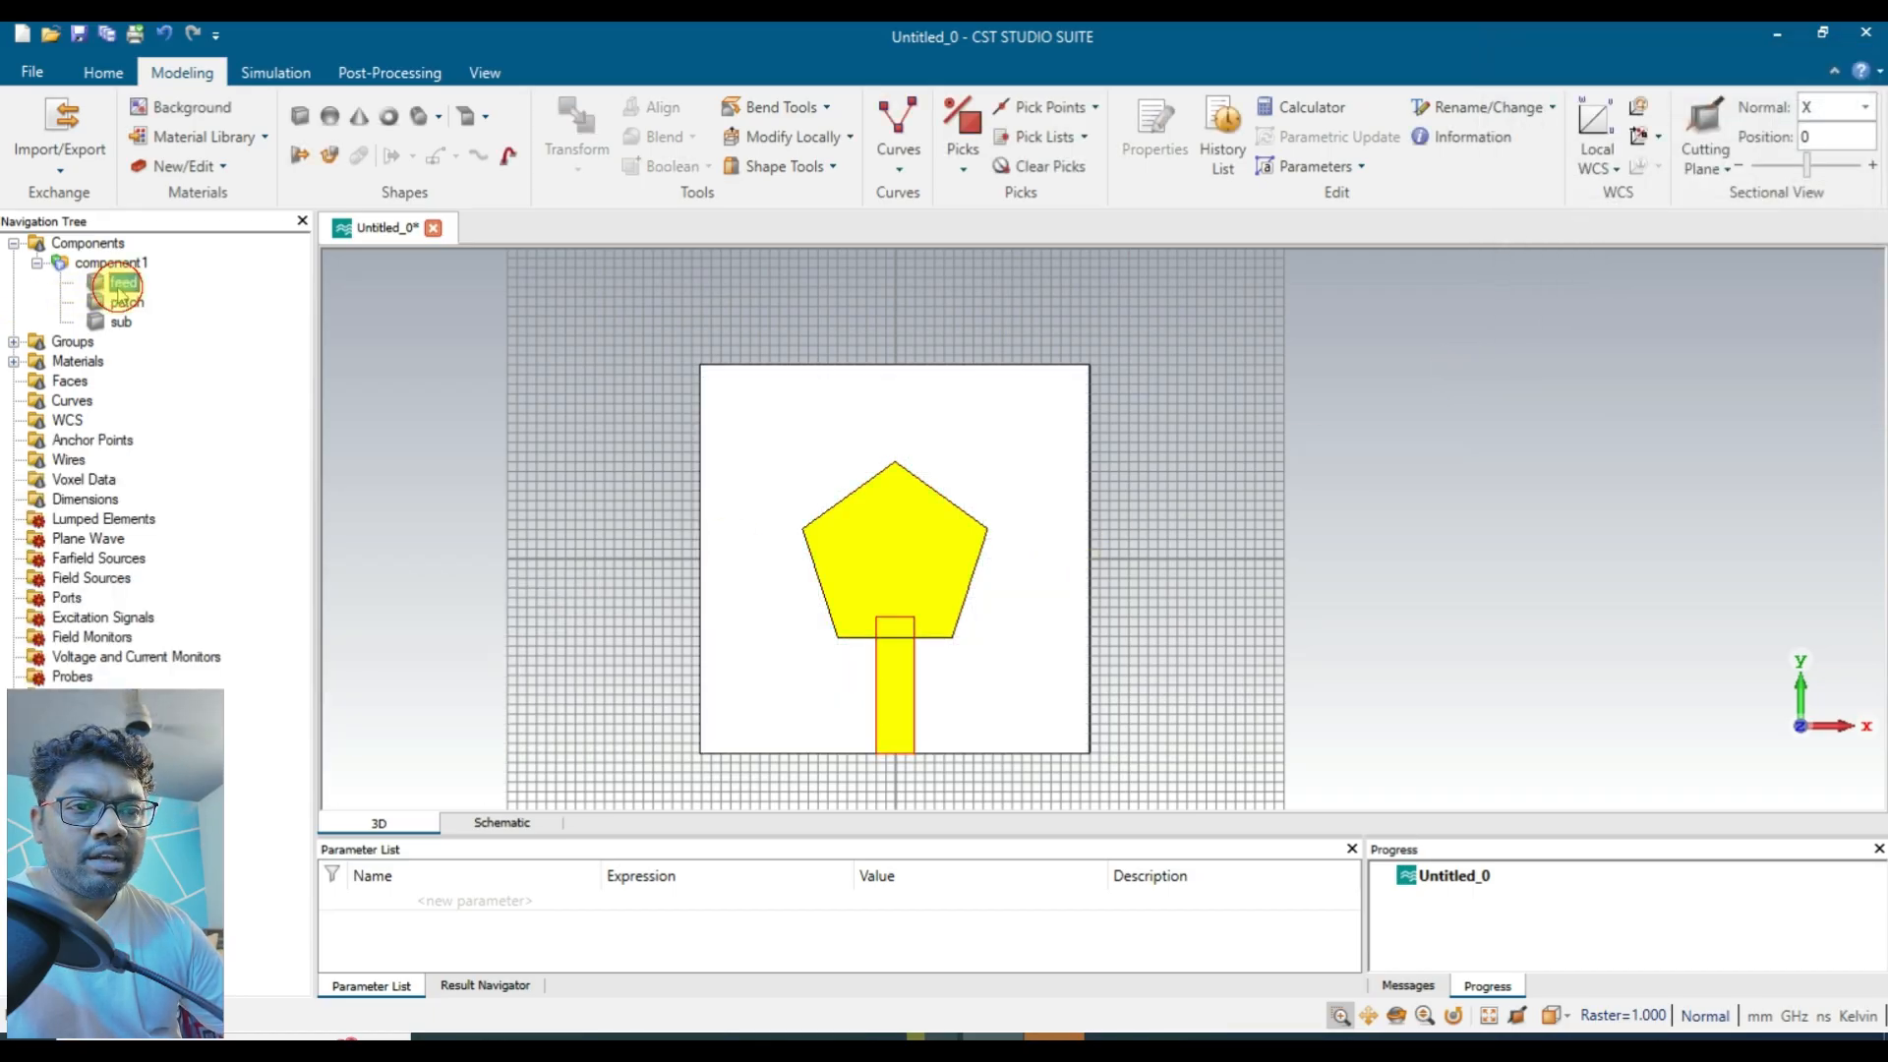
click(651, 166)
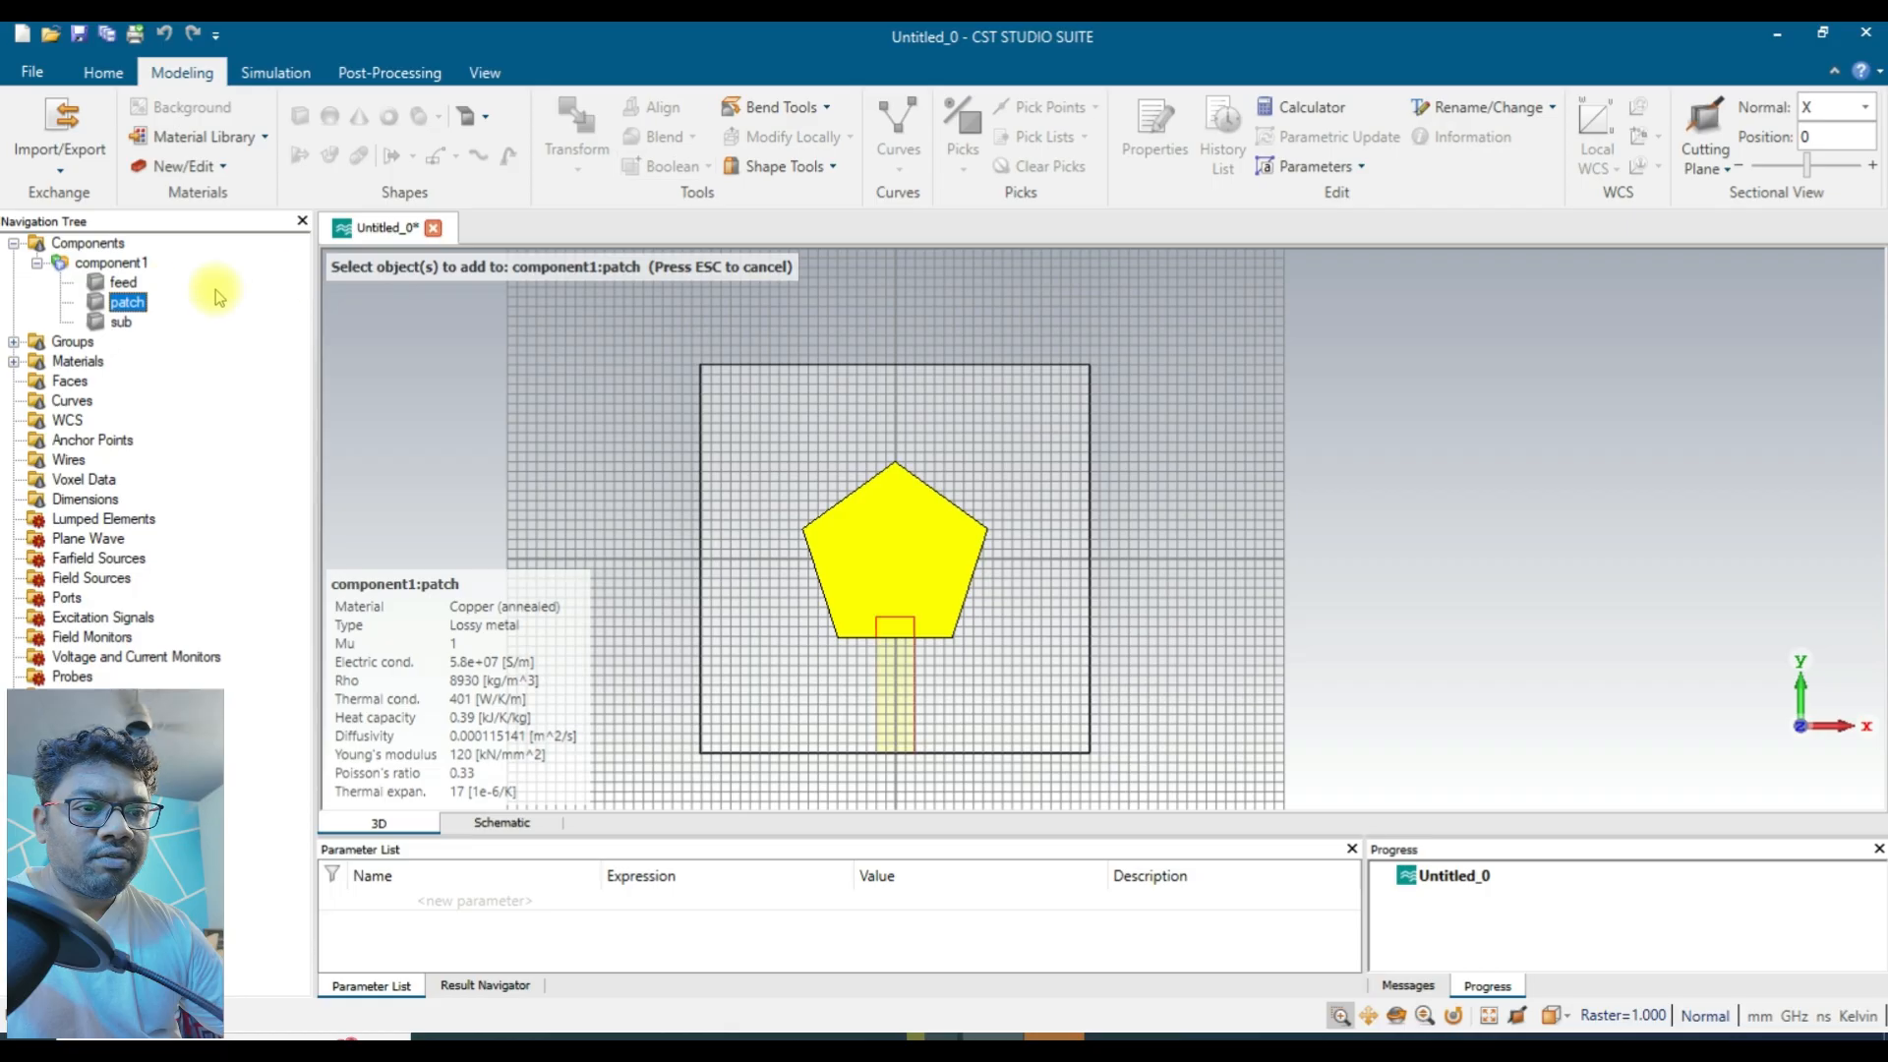
click(121, 284)
key(Return)
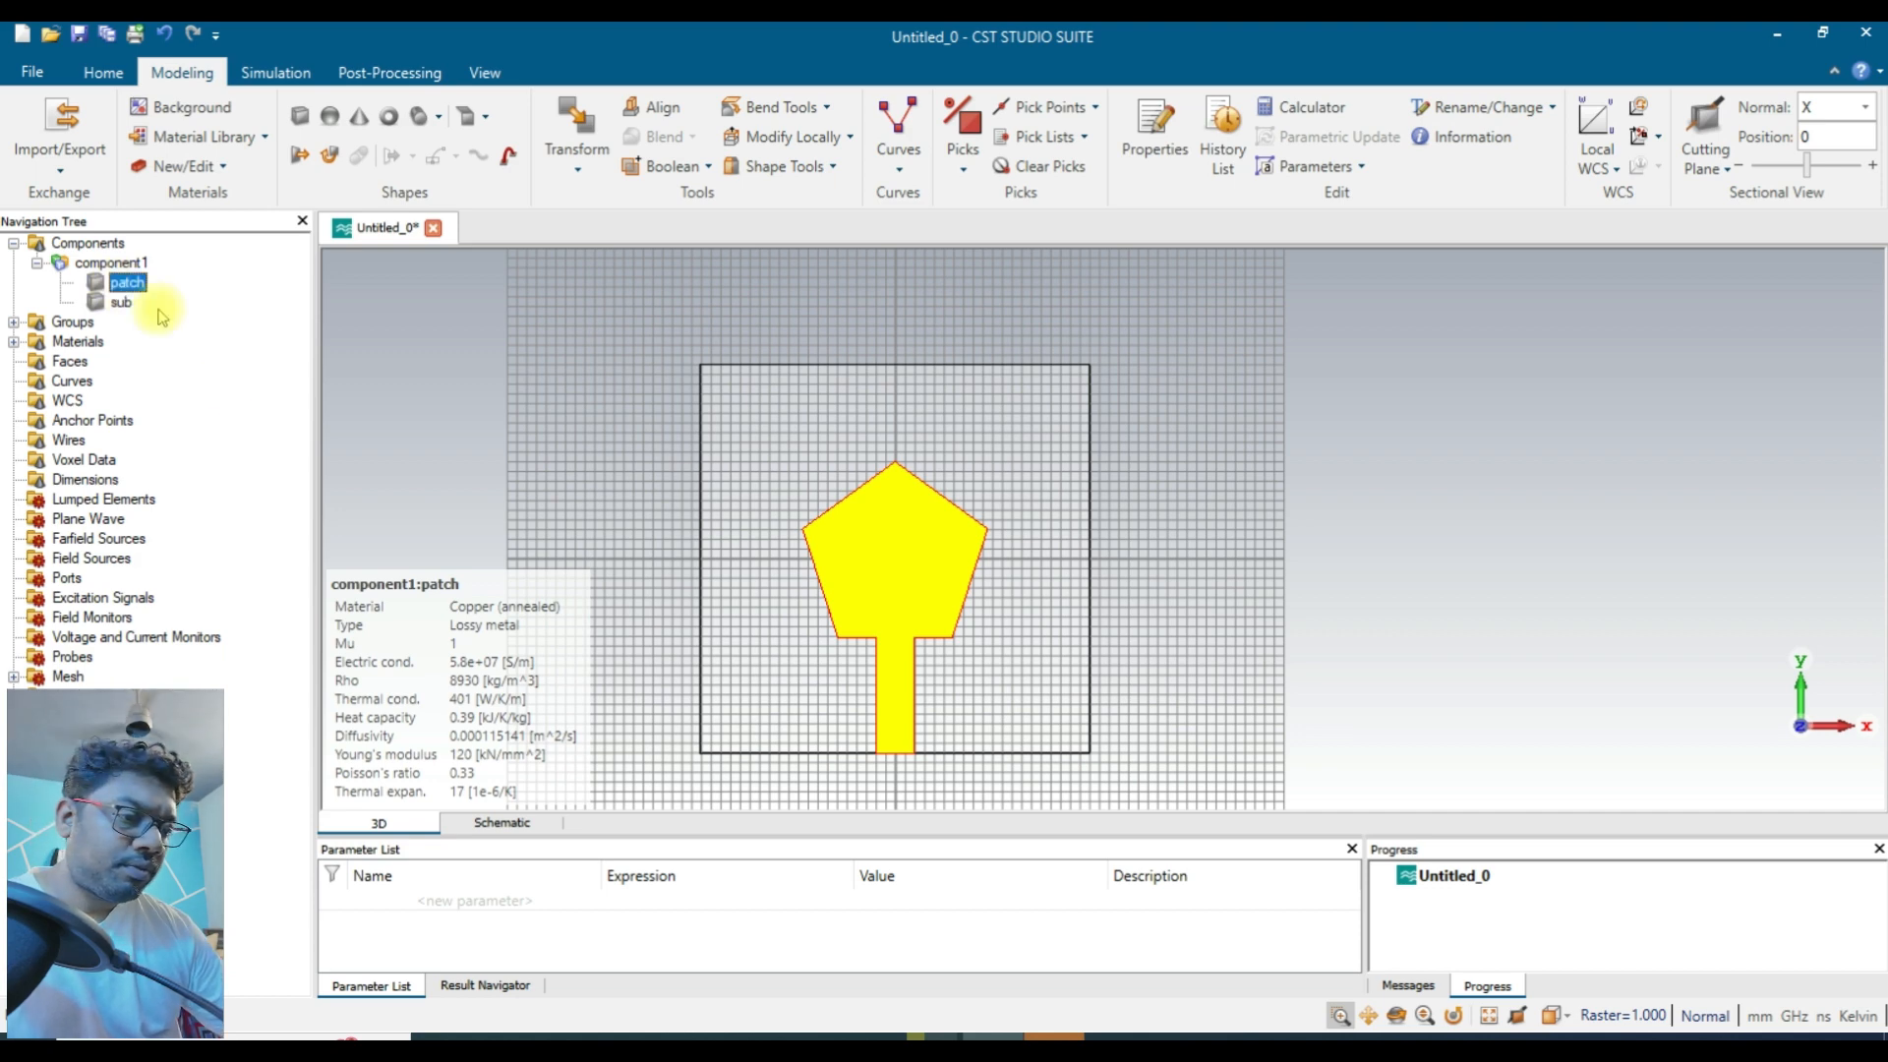
click(1116, 1038)
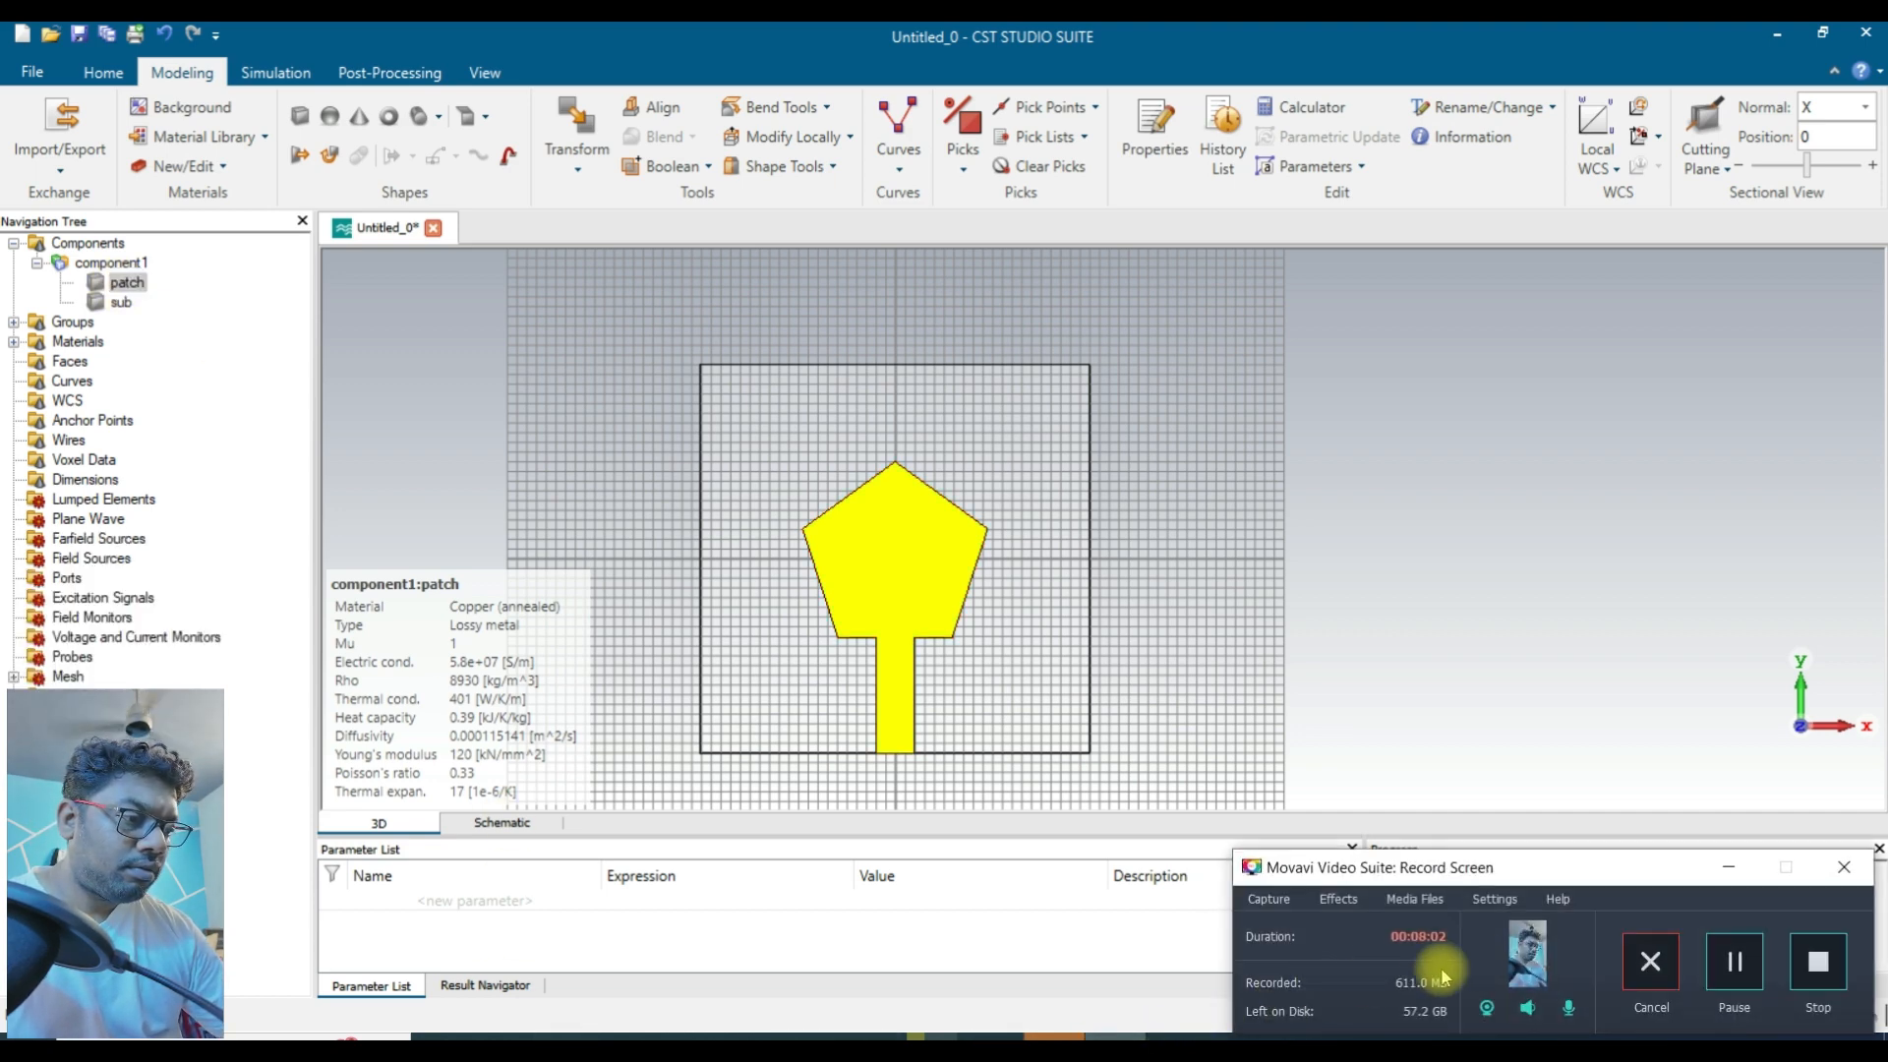